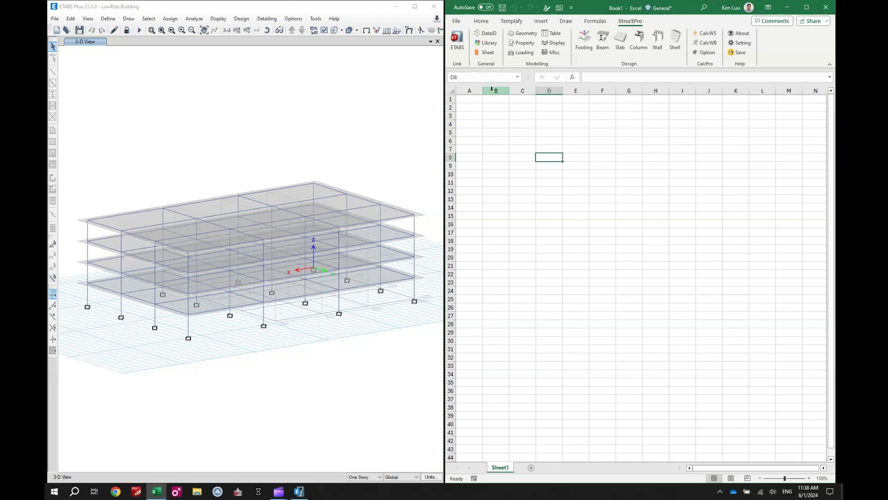
# Step: Open the Loading tools and the data index, and insert the Point index as a heading in cell B5
pyautogui.click(523, 54)
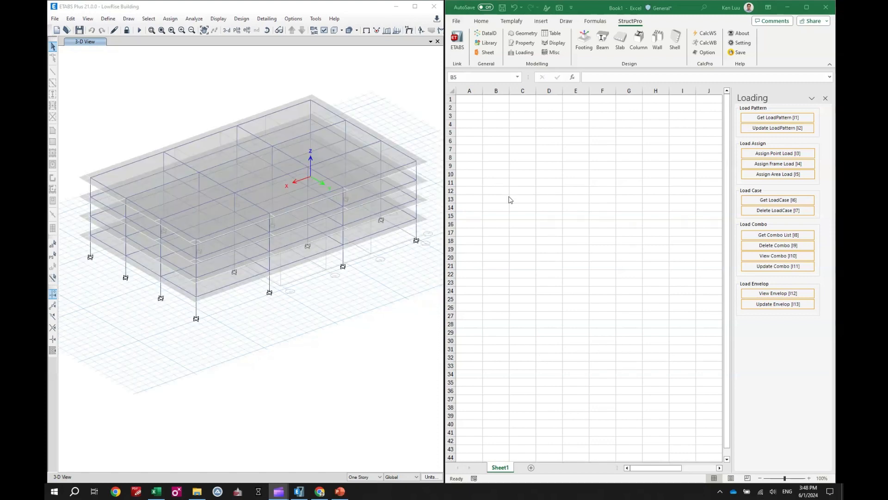
pyautogui.click(508, 133)
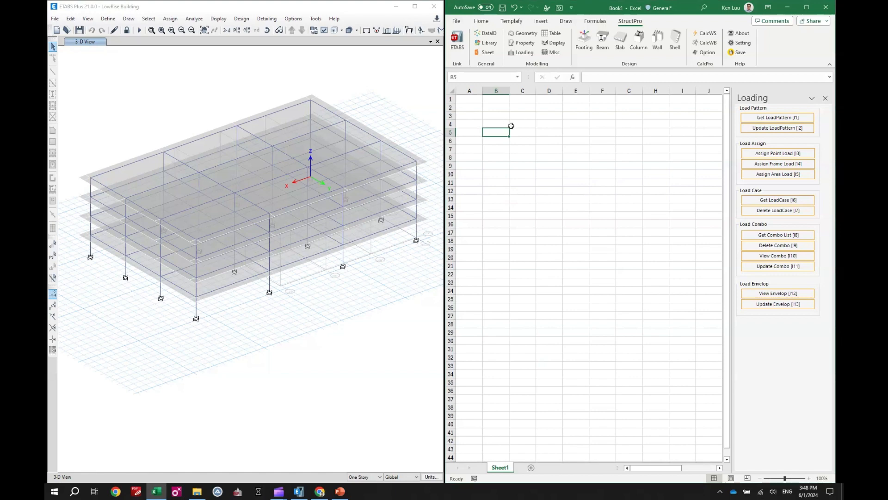
pyautogui.click(491, 35)
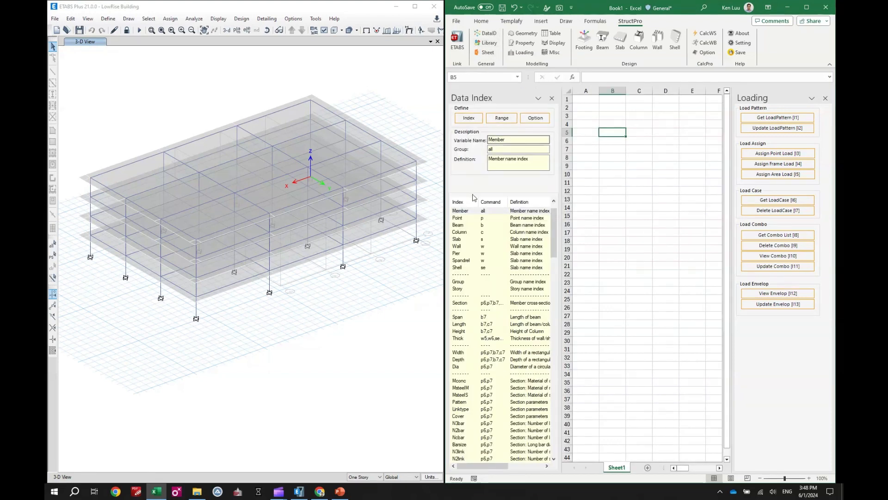
pyautogui.click(463, 217)
pyautogui.click(469, 118)
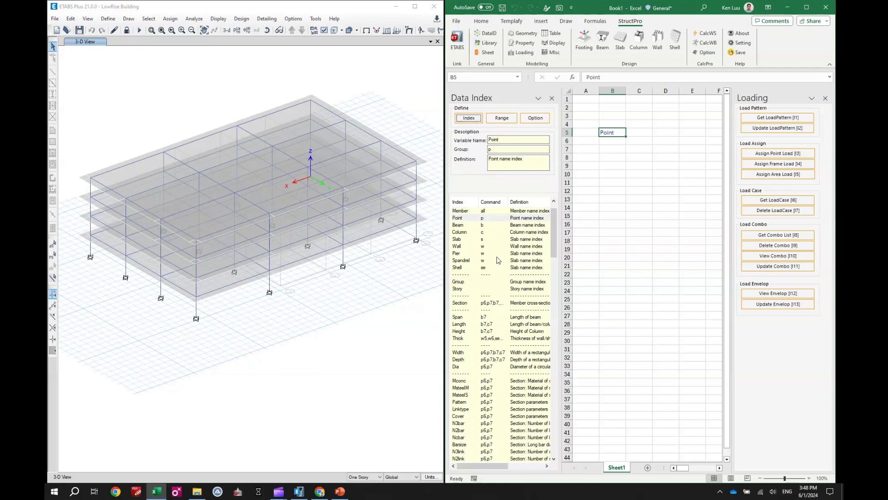
# Step: Insert the LoadCase index as a heading in cell C5, beside the Point heading
pyautogui.moveTo(554, 241); pyautogui.dragTo(556, 287)
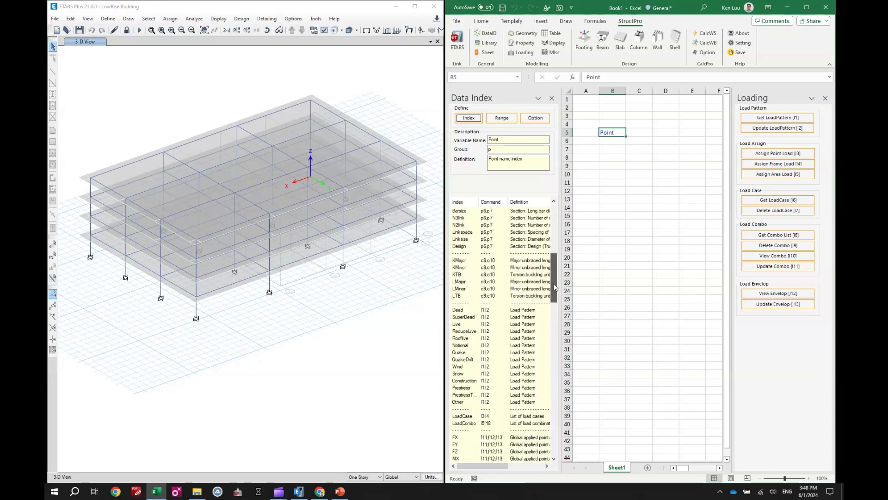
pyautogui.click(482, 416)
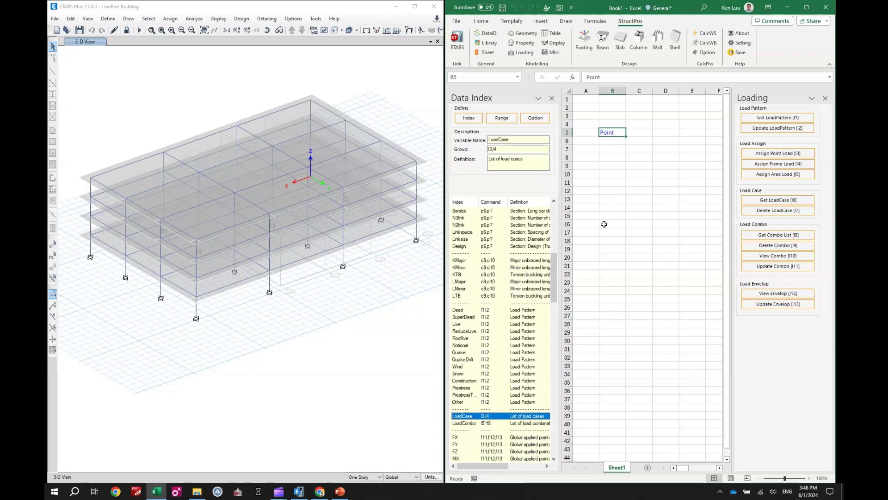
pyautogui.click(639, 139)
pyautogui.click(639, 132)
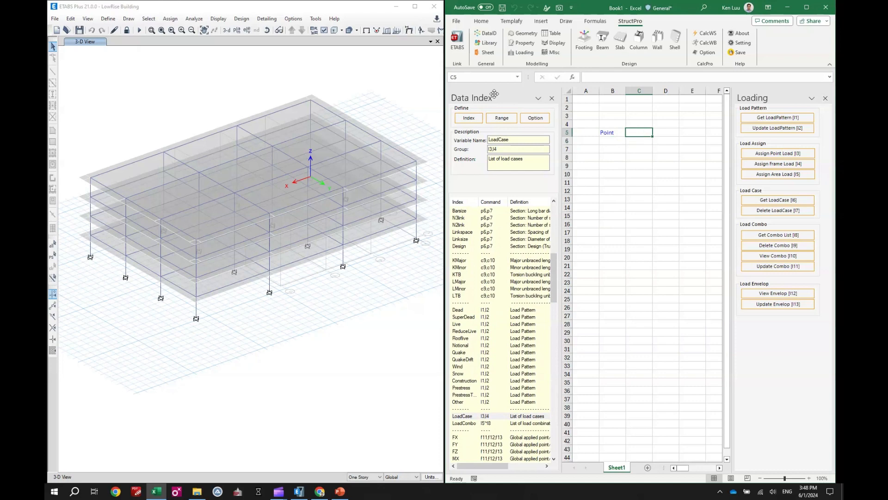
pyautogui.click(472, 119)
# Step: Insert the global load indexes FX, FY, FZ, MX, MY and MZ as headings from D5 onward, and close the data index
pyautogui.moveTo(555, 277); pyautogui.dragTo(559, 310)
pyautogui.click(462, 270)
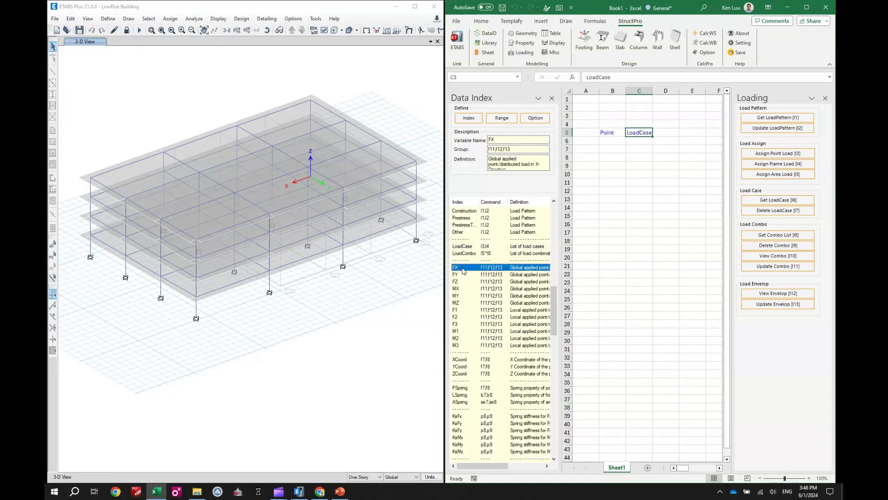
pyautogui.keyDown('shift'); pyautogui.click(461, 303); pyautogui.keyUp('shift')
pyautogui.click(663, 132)
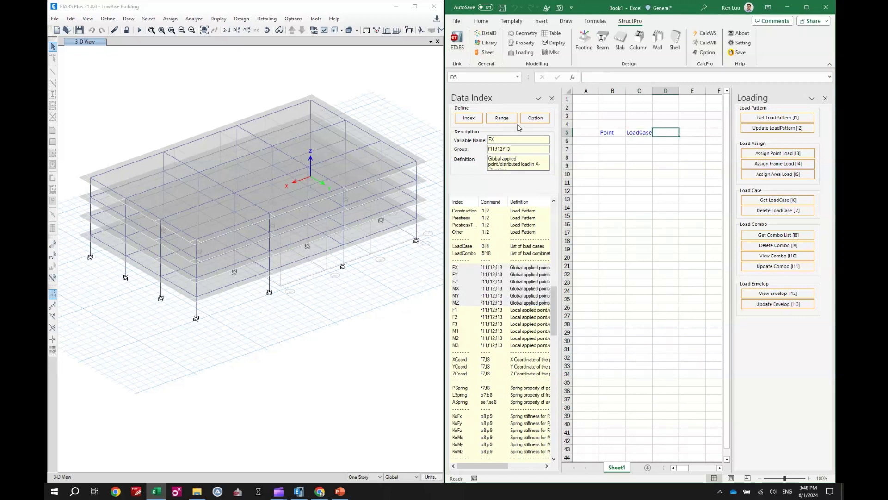
pyautogui.click(470, 118)
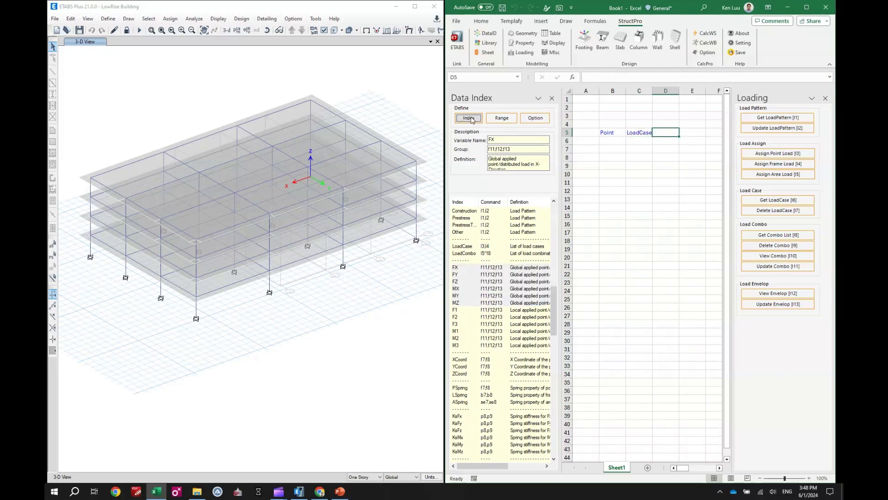
pyautogui.click(552, 99)
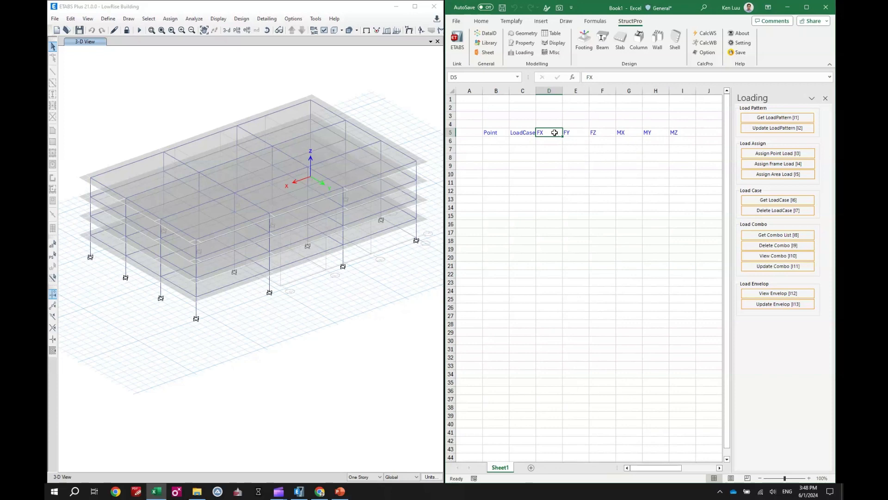
pyautogui.moveTo(554, 133); pyautogui.dragTo(677, 133)
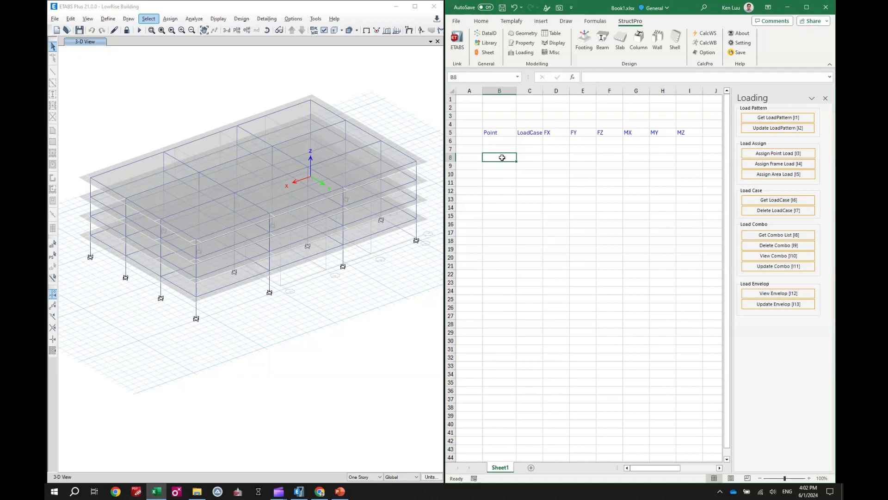
# Step: Make cell B7 the target for the point names and open the Footing tools
pyautogui.moveTo(501, 142); pyautogui.dragTo(501, 240)
pyautogui.click(501, 174)
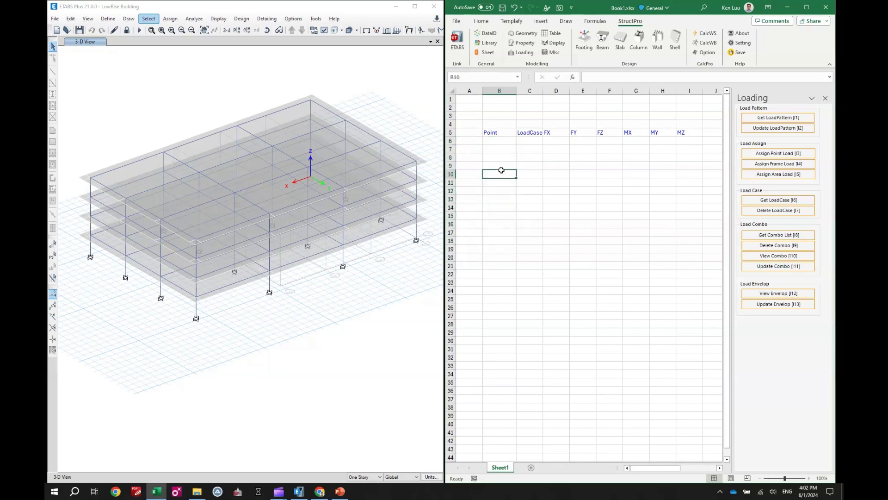
pyautogui.click(501, 149)
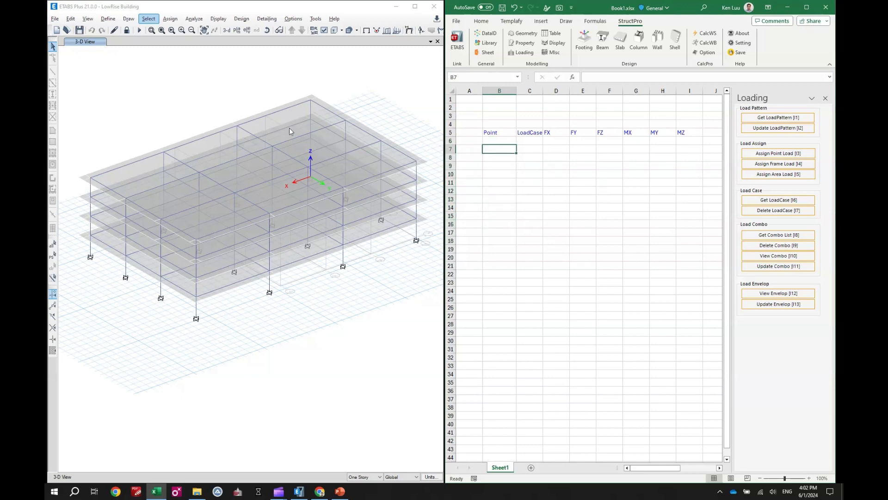
pyautogui.click(587, 39)
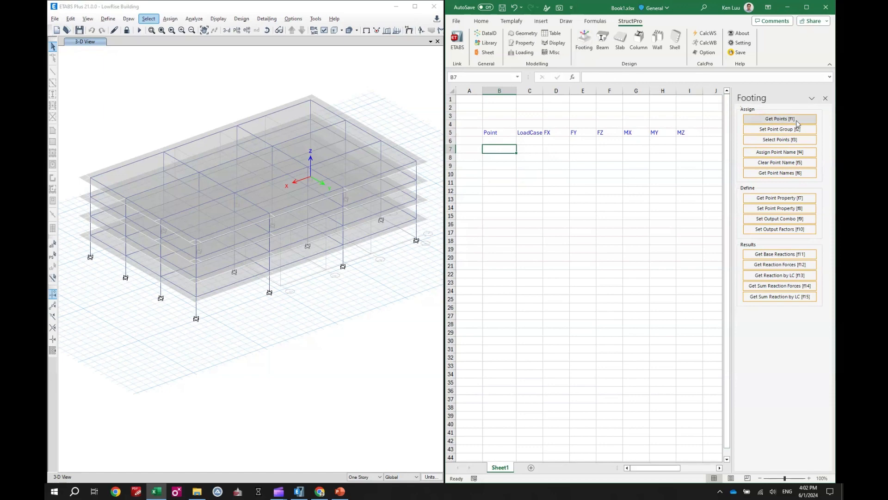
# Step: Select the four roof-level joints along the rear long edge in ETABS and get their point names into the single cell B7
pyautogui.click(90, 178)
pyautogui.click(163, 153)
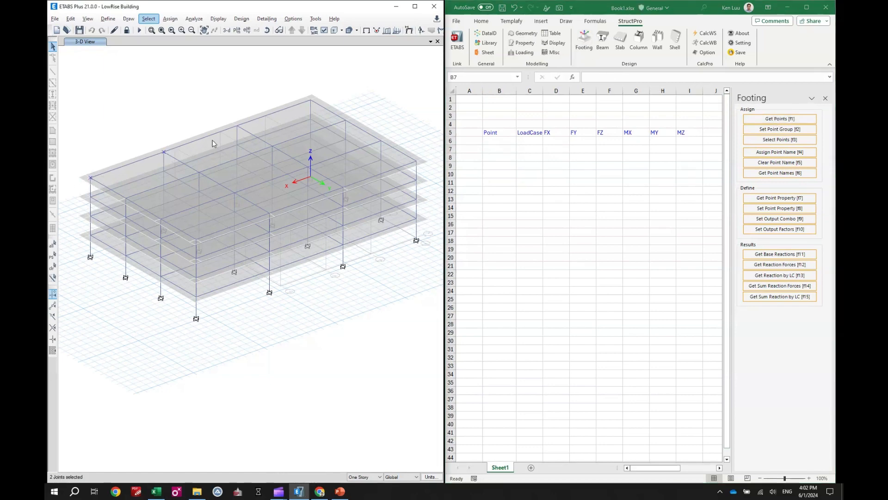
pyautogui.click(237, 125)
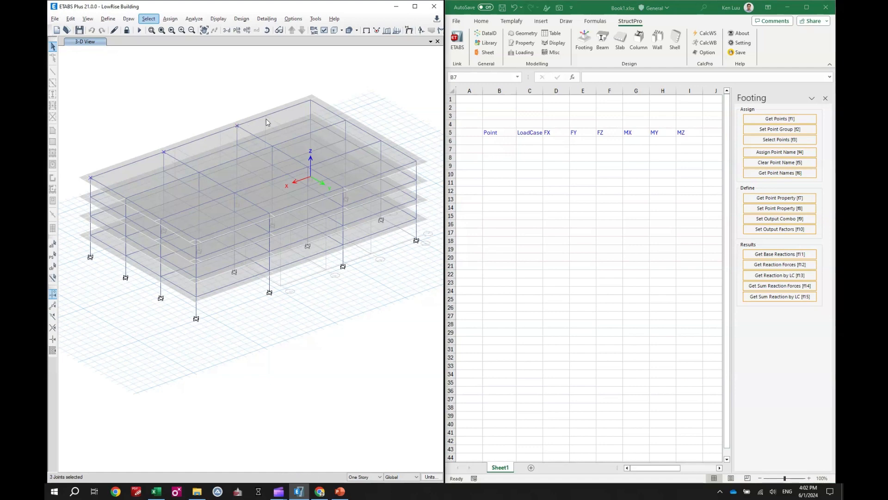
pyautogui.click(310, 100)
pyautogui.click(508, 152)
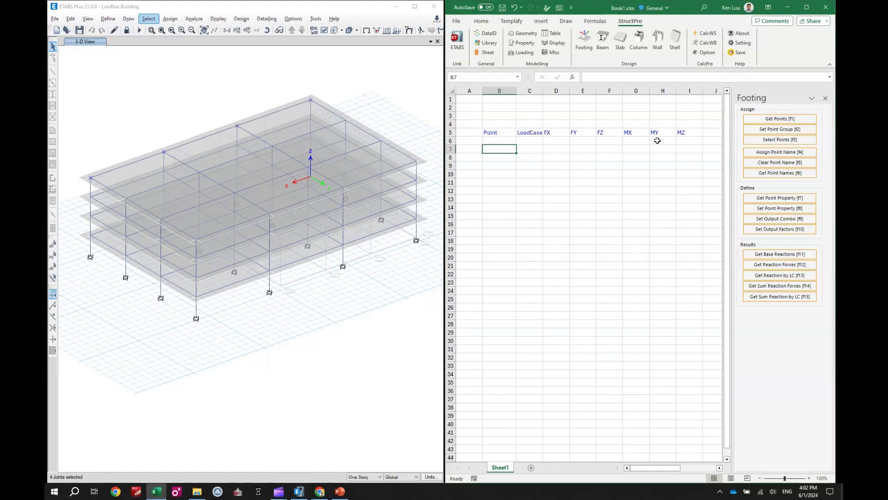
pyautogui.click(759, 120)
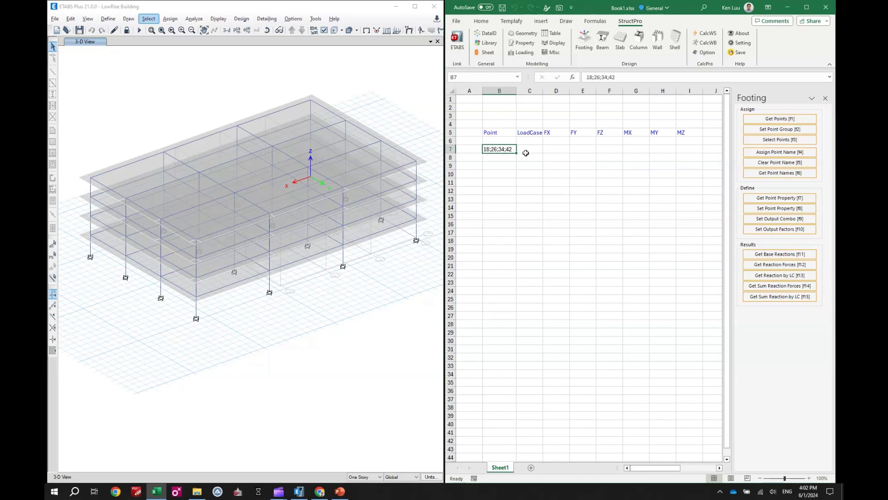
# Step: Clear the combined point list from cell B7
pyautogui.click(503, 172)
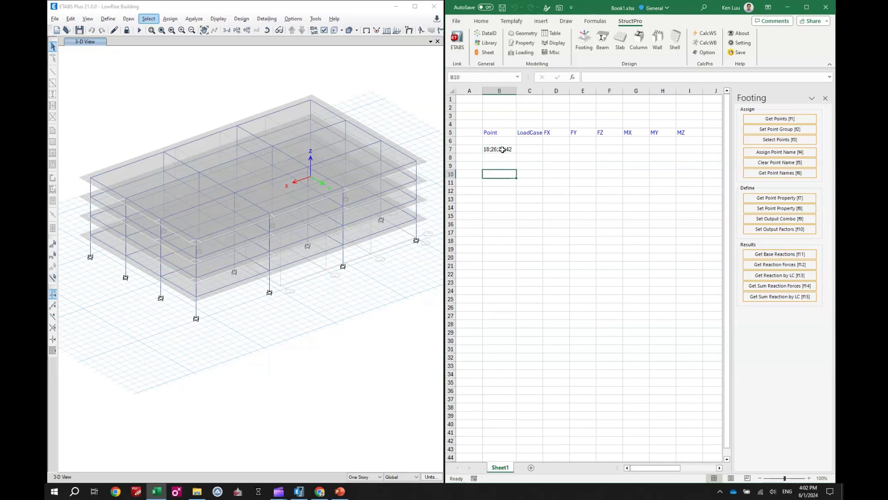
pyautogui.click(503, 149)
pyautogui.press('Delete')
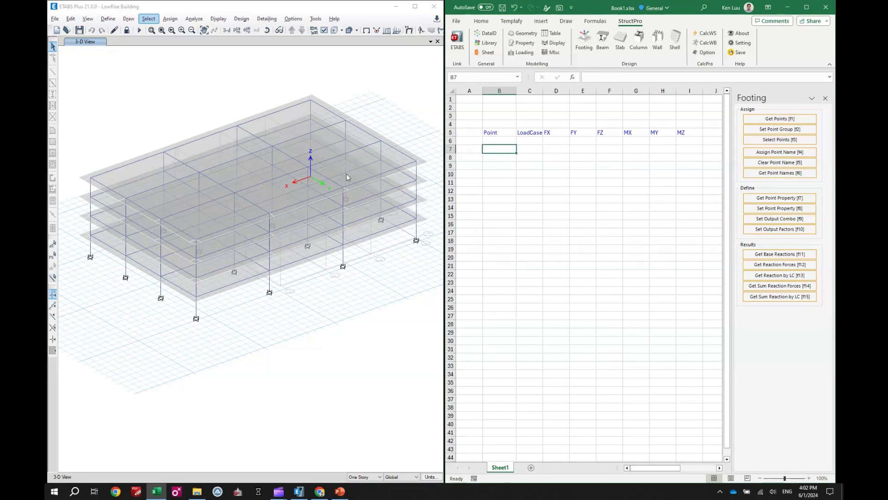
# Step: Select the four roof-level joints along the rear long edge in ETABS again and get their point names into separate cells from B7 down
pyautogui.click(90, 178)
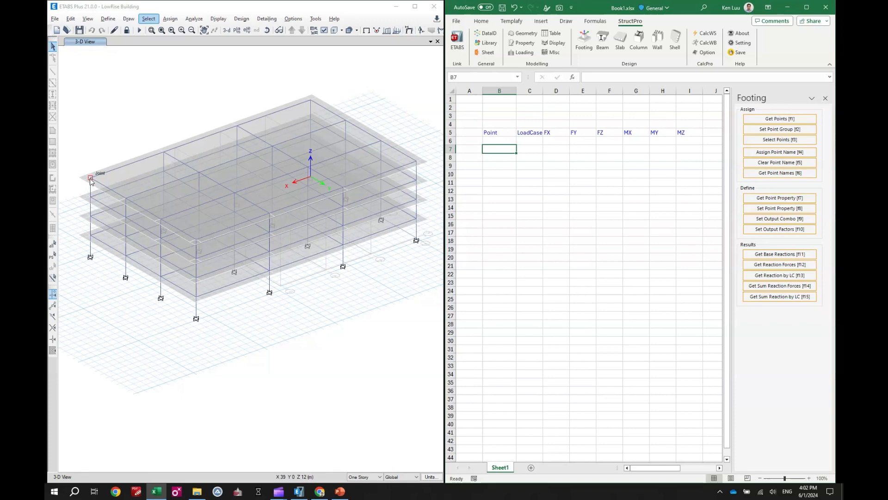
pyautogui.click(171, 156)
pyautogui.click(172, 159)
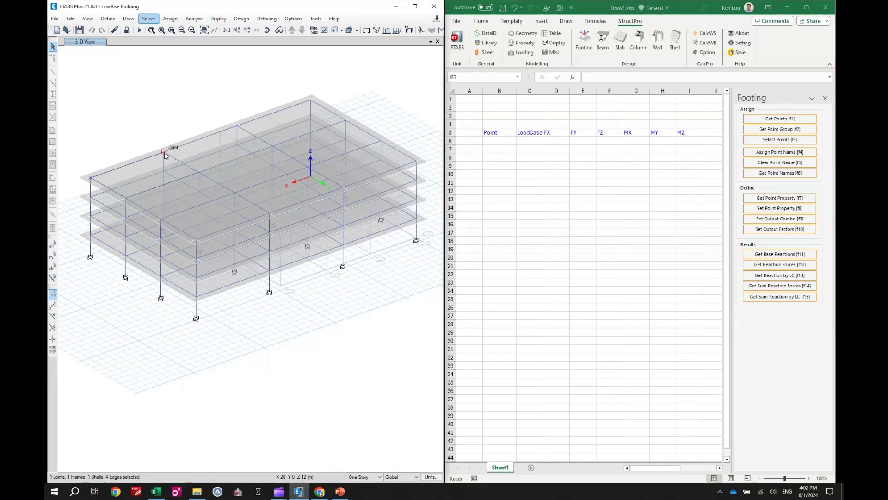
pyautogui.click(238, 126)
pyautogui.click(310, 100)
pyautogui.click(499, 149)
pyautogui.moveTo(499, 149); pyautogui.dragTo(501, 185)
pyautogui.click(780, 119)
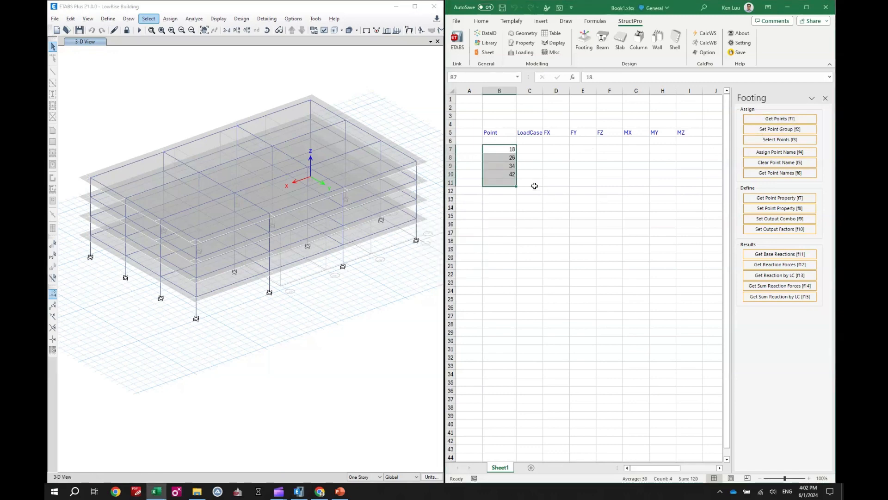
pyautogui.moveTo(496, 149); pyautogui.dragTo(505, 175)
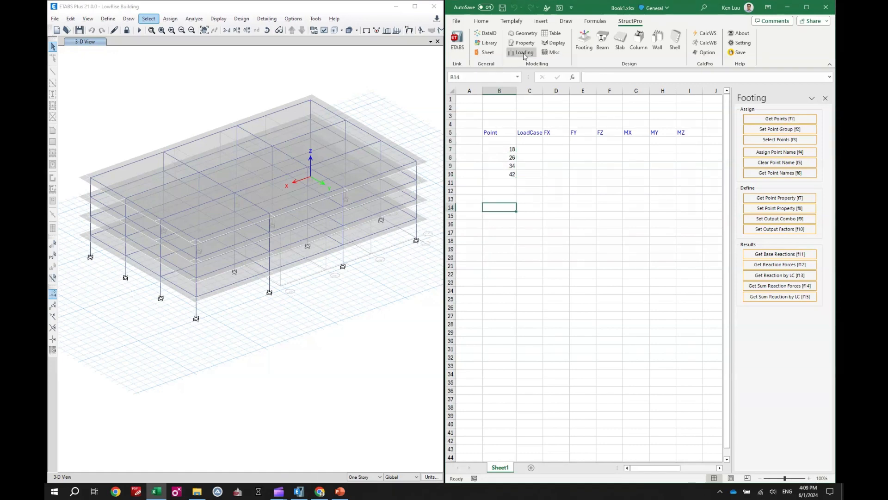
# Step: Reopen the Loading tools and get the model's load patterns as a list starting in cell C15
pyautogui.click(522, 52)
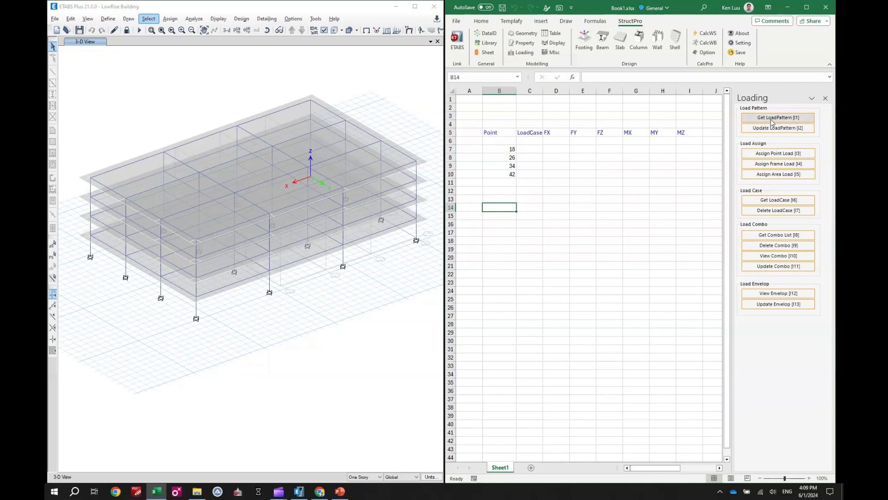
pyautogui.click(531, 215)
pyautogui.click(777, 117)
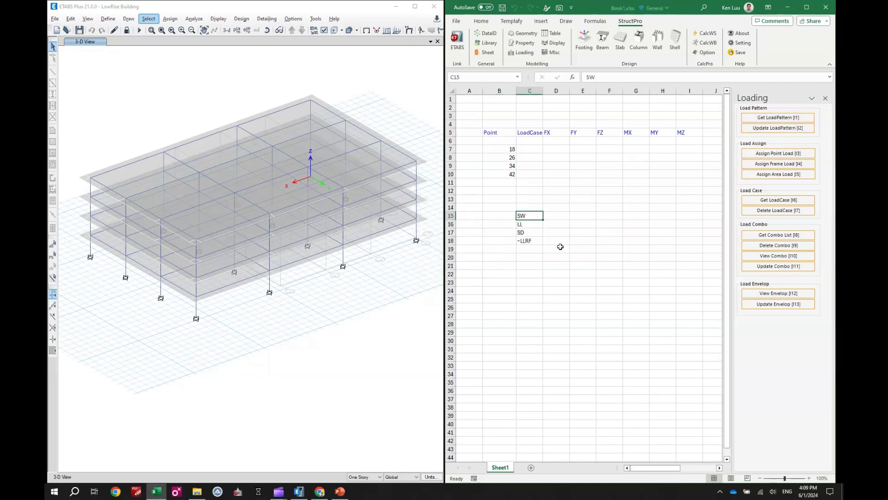
# Step: Copy the SD load pattern from the list into C7 and fill it down to C10 for all four points
pyautogui.click(530, 226)
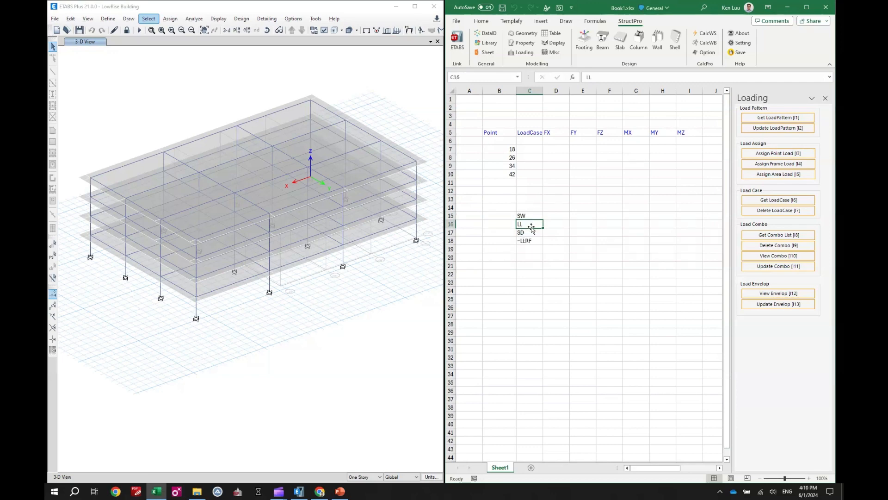
pyautogui.click(531, 233)
pyautogui.hotkey('ctrl', 'c')
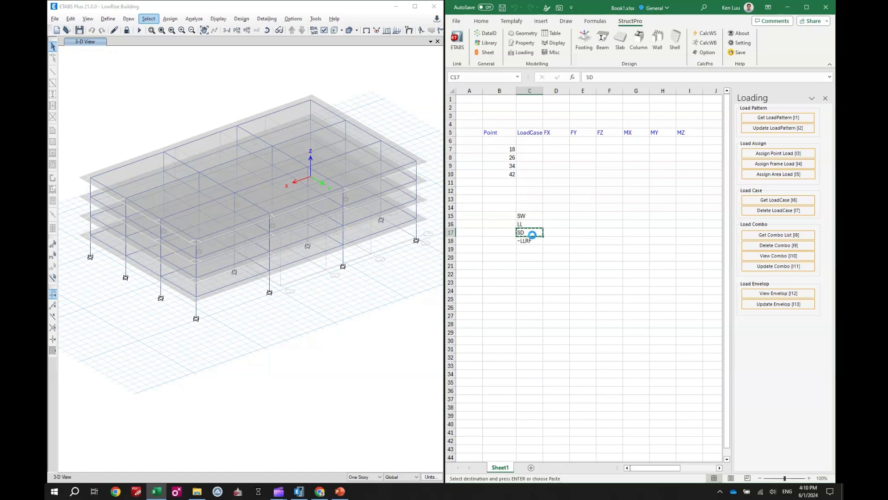
pyautogui.click(527, 149)
pyautogui.hotkey('ctrl', 'v')
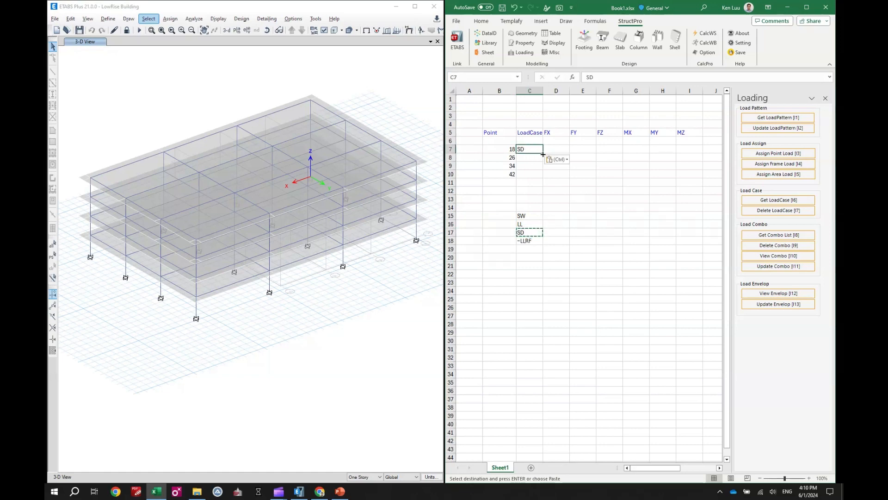
pyautogui.moveTo(542, 153); pyautogui.dragTo(545, 179)
pyautogui.click(607, 178)
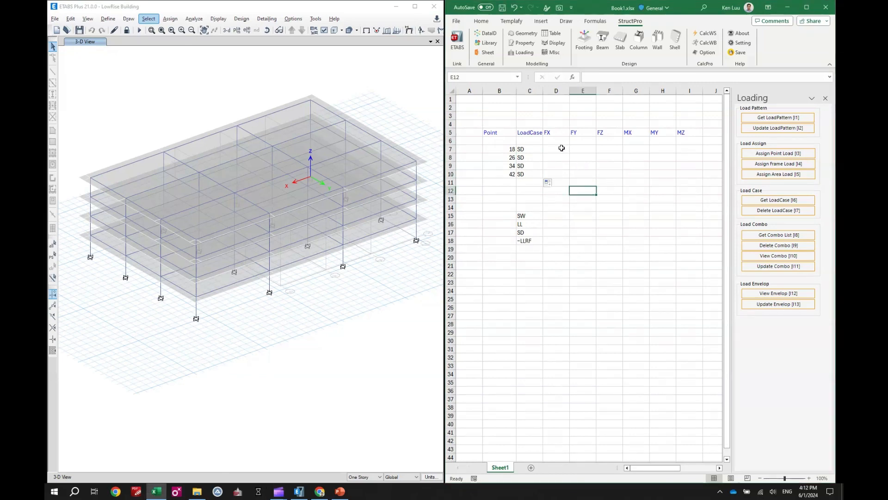
# Step: Enter 10 for FX and FY of the first point and fill both values down to row 10
pyautogui.click(561, 148)
pyautogui.write('10')
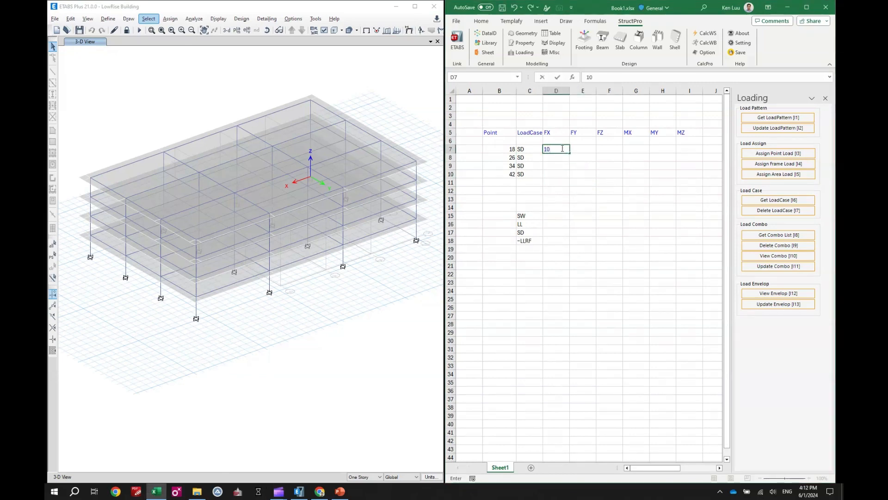
pyautogui.click(582, 150)
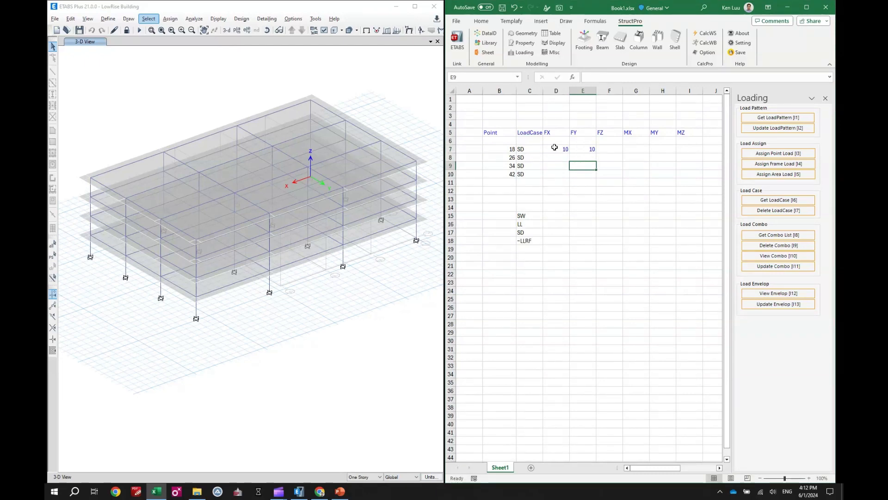
pyautogui.click(560, 149)
pyautogui.moveTo(570, 153); pyautogui.dragTo(597, 179)
# Step: Enter -100 for FZ of the first point in F7 and fill it down to F10
pyautogui.click(613, 149)
pyautogui.write('-')
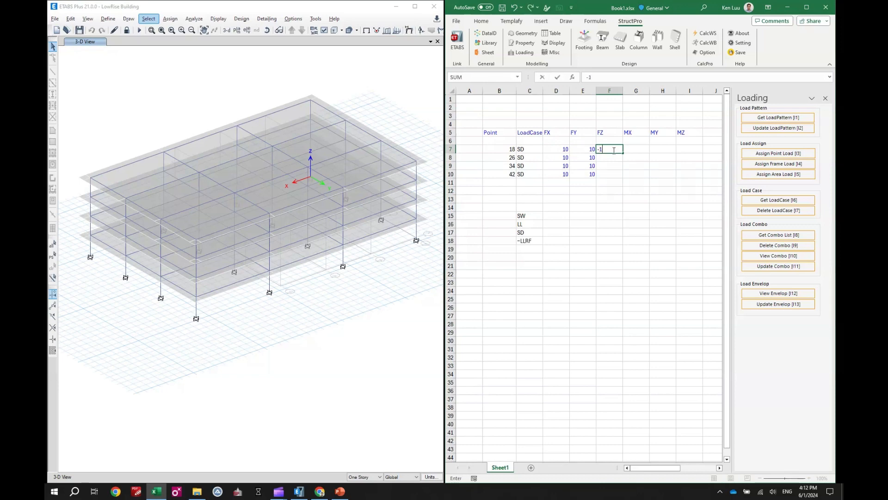
pyautogui.write('100')
pyautogui.press('Return')
pyautogui.click(618, 149)
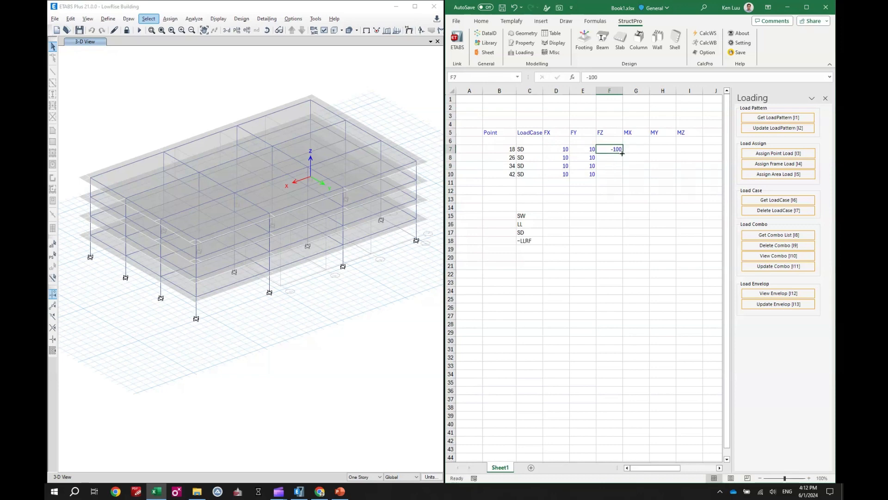
pyautogui.moveTo(622, 154); pyautogui.dragTo(623, 177)
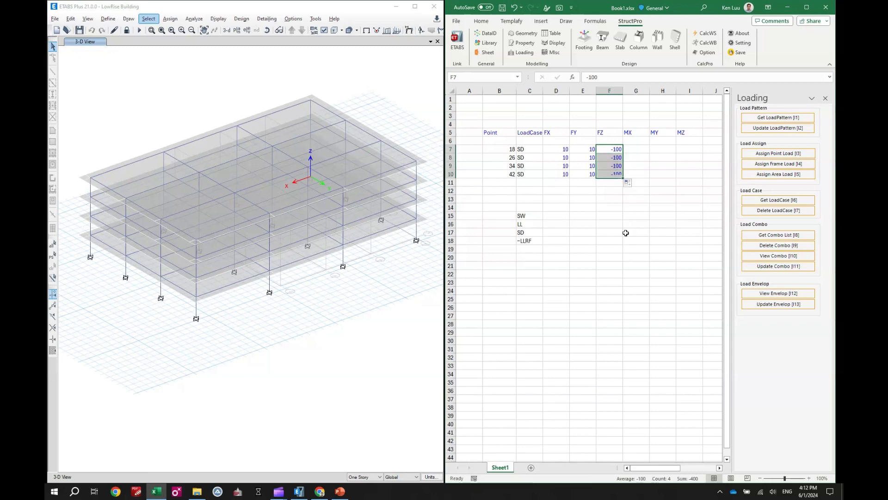
# Step: Assign the point loads from the table to the model for the four points listed in B7:B10
pyautogui.click(610, 224)
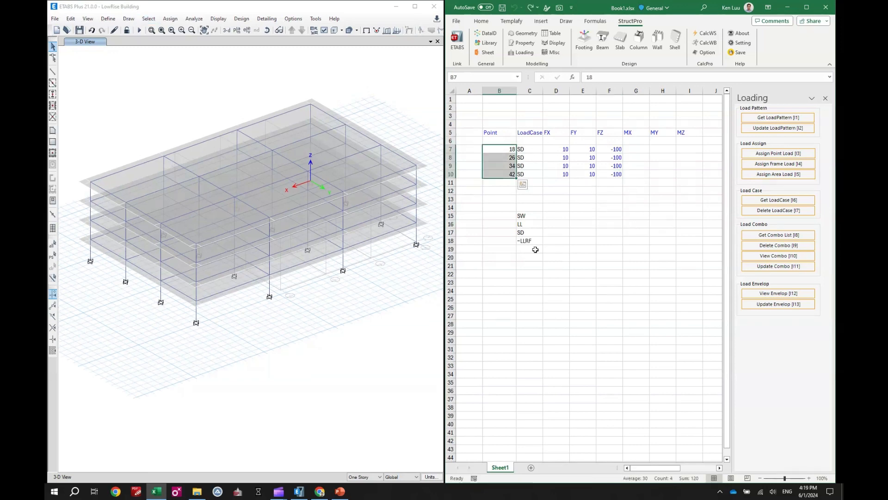
pyautogui.click(530, 240)
pyautogui.click(617, 252)
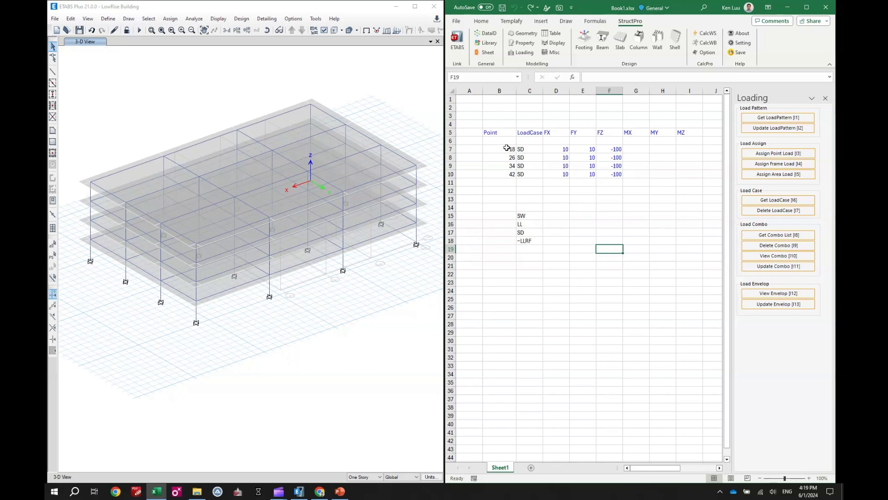
pyautogui.moveTo(510, 150); pyautogui.dragTo(505, 176)
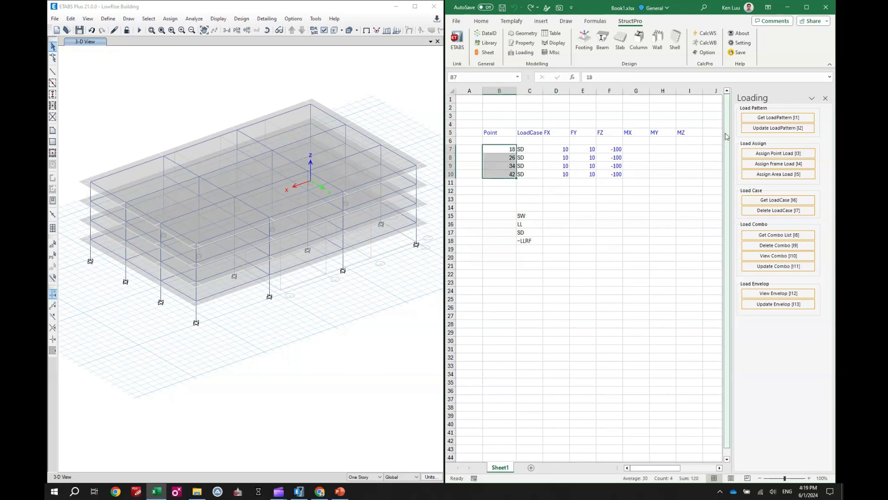
pyautogui.click(769, 155)
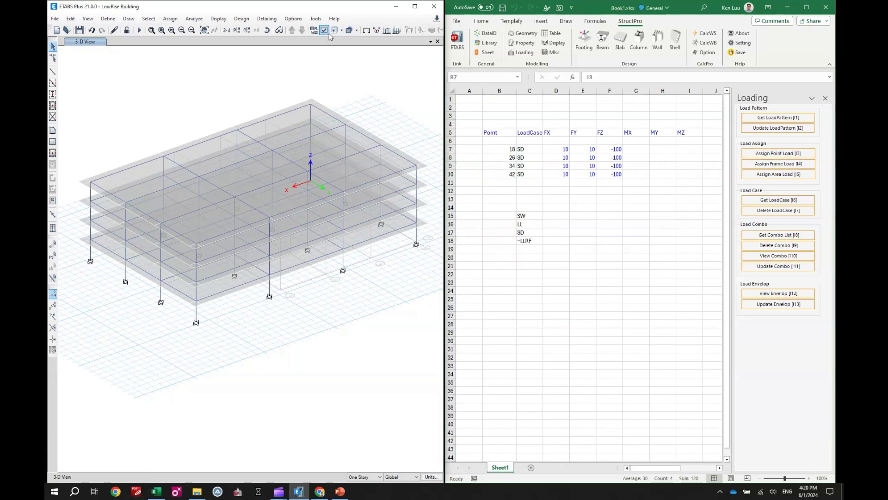
# Step: In ETABS, display the joint loads of the SD load pattern on the 3-D view with loading values shown
pyautogui.click(377, 30)
pyautogui.click(463, 222)
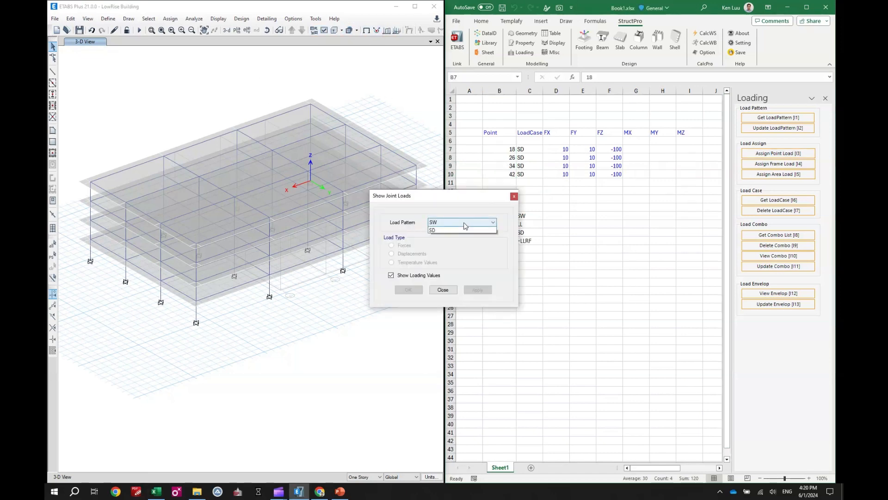
pyautogui.click(456, 240)
pyautogui.click(478, 290)
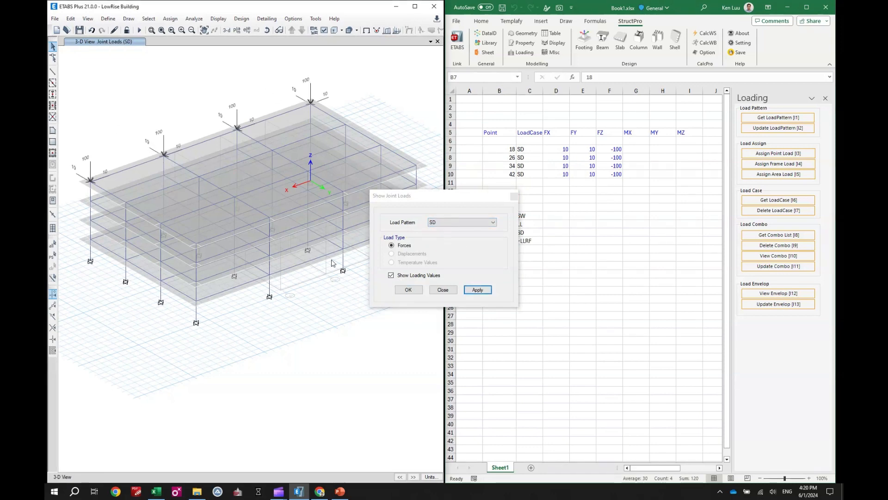
pyautogui.click(443, 290)
# Step: With the Footing tools, get the four roof joints of the row at the building's +X end into cell E22
pyautogui.click(551, 208)
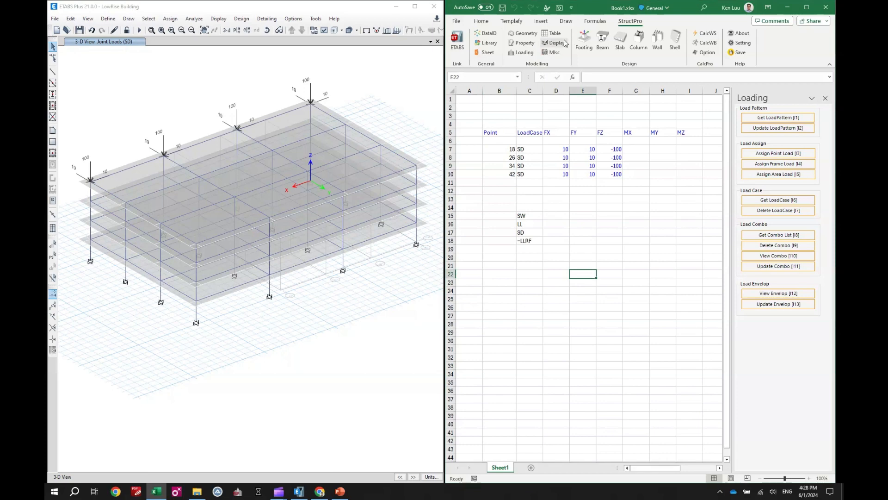
pyautogui.click(585, 46)
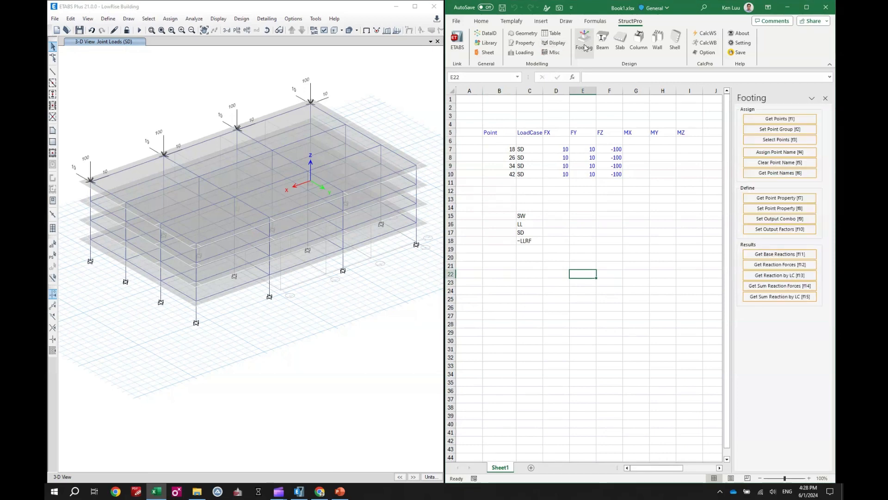
pyautogui.click(91, 181)
pyautogui.click(126, 202)
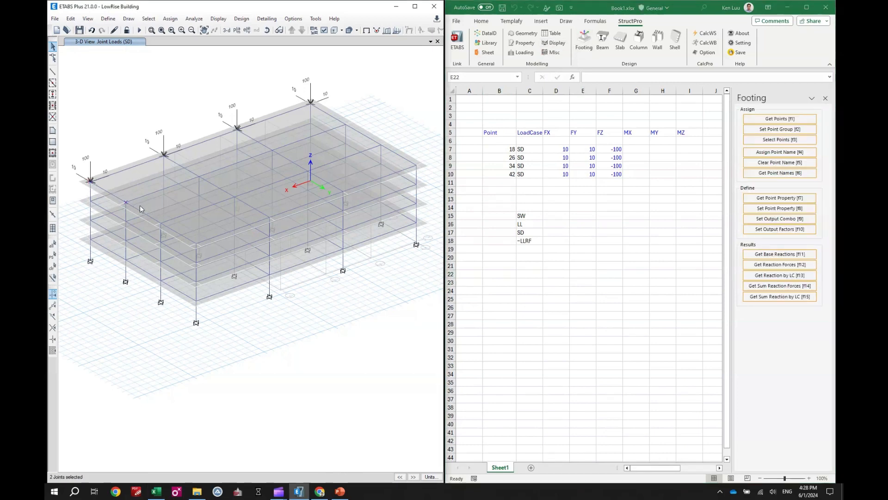
pyautogui.click(161, 222)
pyautogui.click(197, 243)
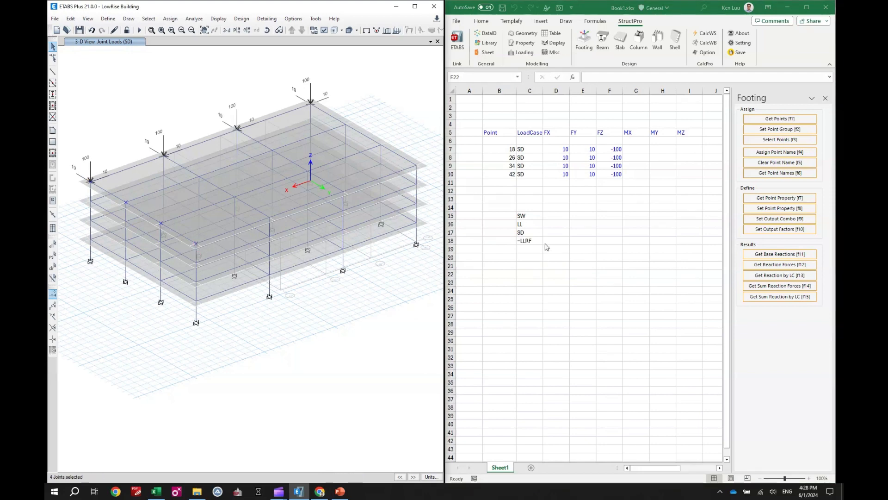
pyautogui.click(574, 274)
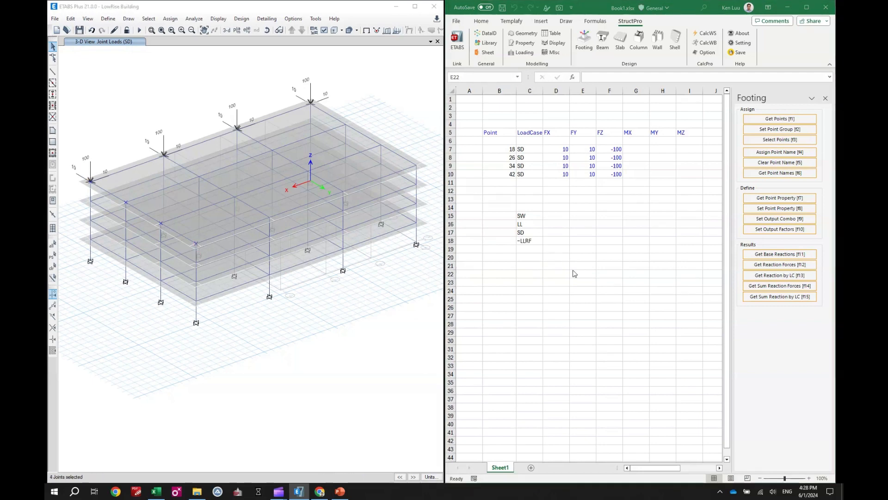
pyautogui.click(778, 119)
# Step: Select the four roof joints of the second row from the +X end and get their points into E23
pyautogui.click(163, 156)
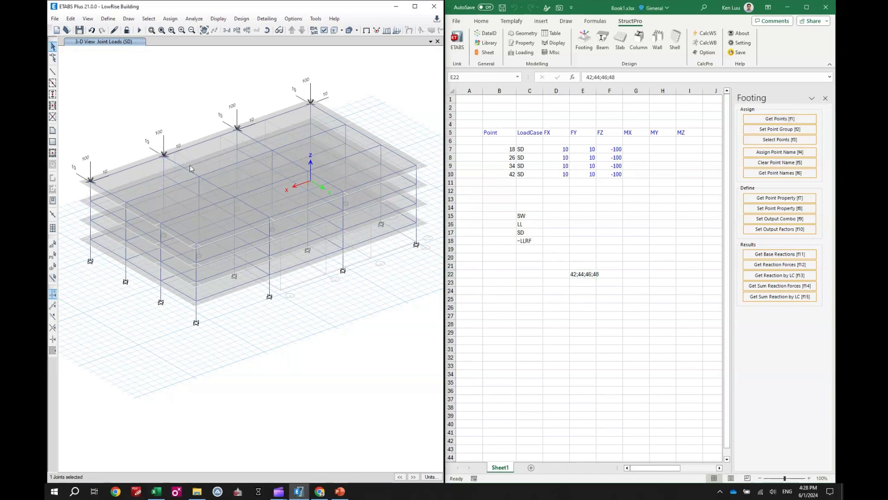
pyautogui.click(199, 176)
pyautogui.click(586, 286)
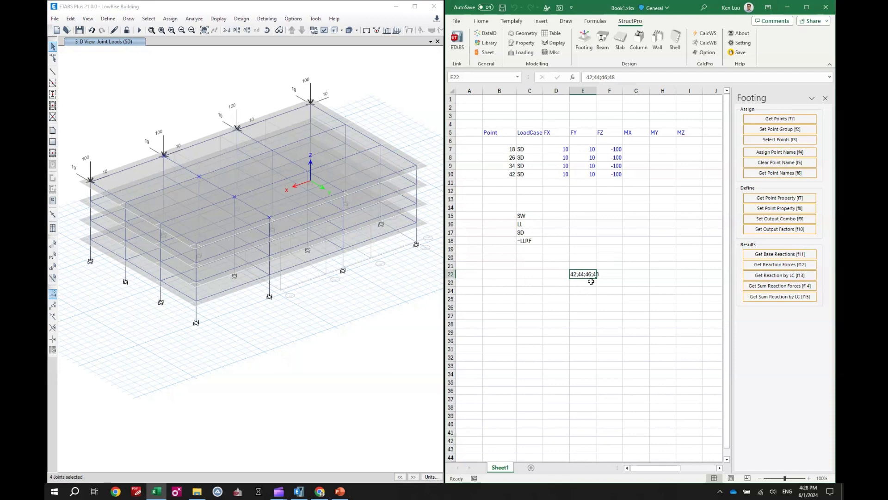
pyautogui.click(592, 281)
pyautogui.click(776, 119)
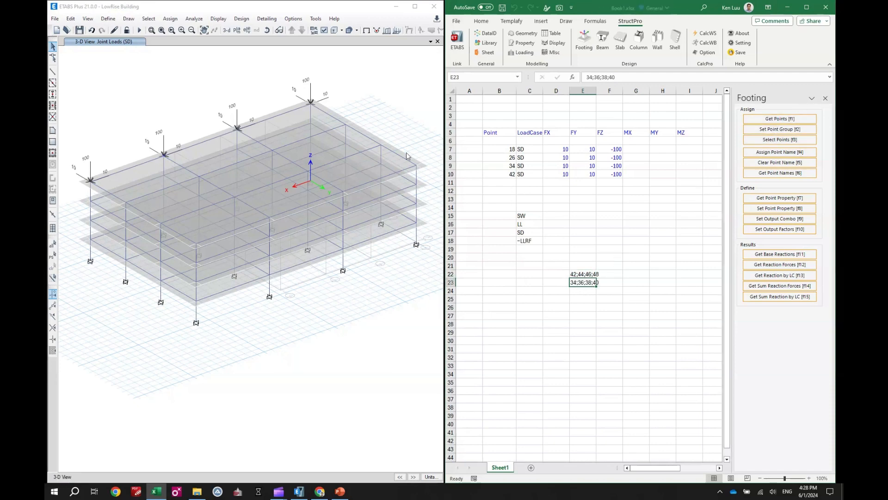
# Step: Select the four roof joints of the third row from the +X end and get their points into E24
pyautogui.click(241, 132)
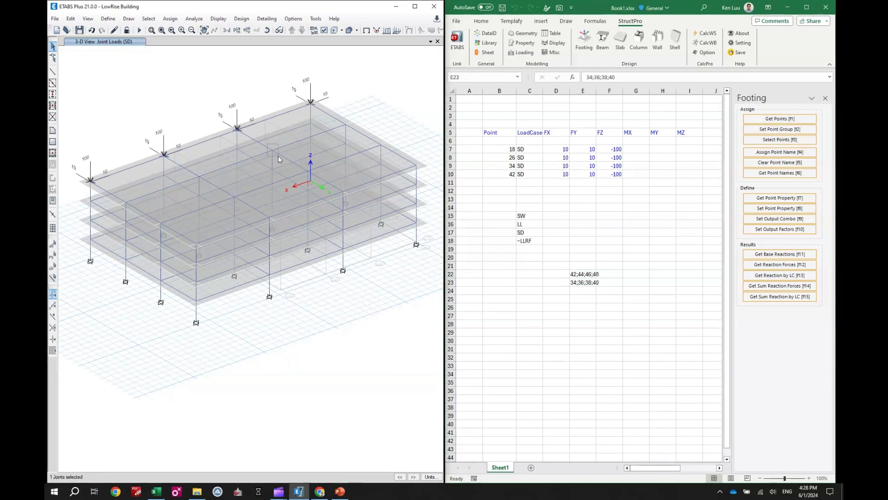
pyautogui.click(307, 171)
pyautogui.click(343, 191)
pyautogui.click(581, 291)
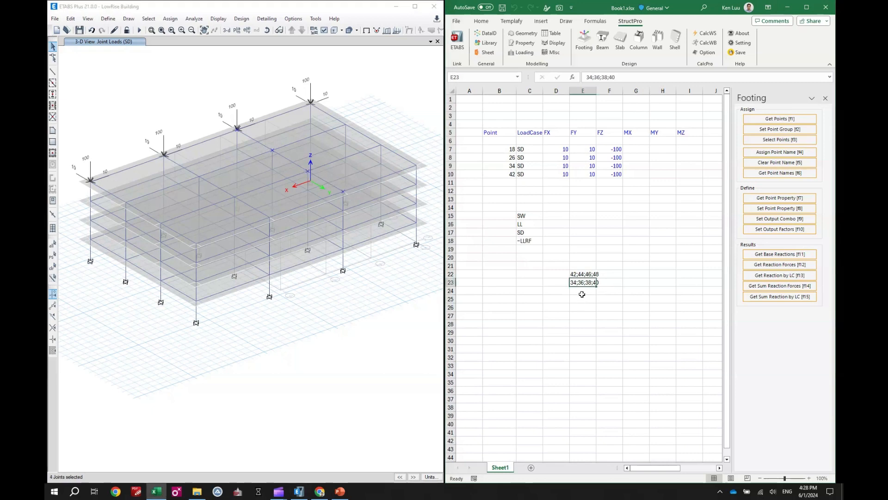
pyautogui.click(780, 119)
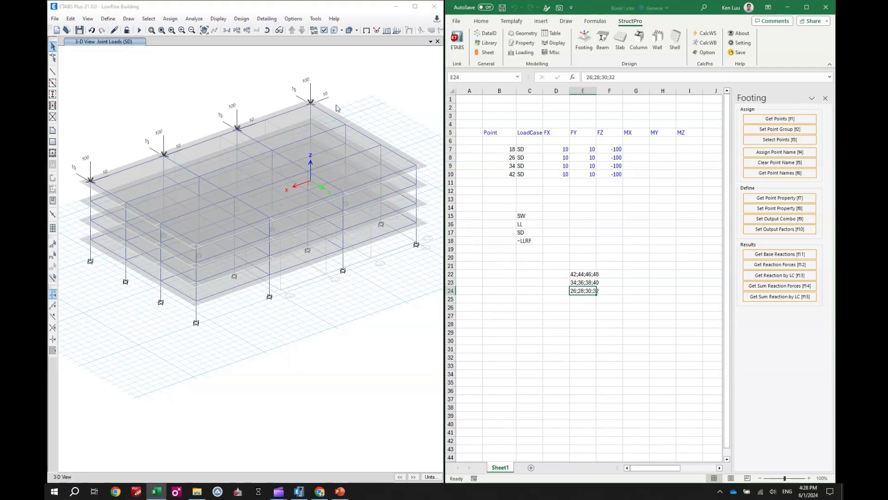
# Step: Select the four roof joints of the last row, opposite the +X end, and get their points into E25
pyautogui.click(310, 105)
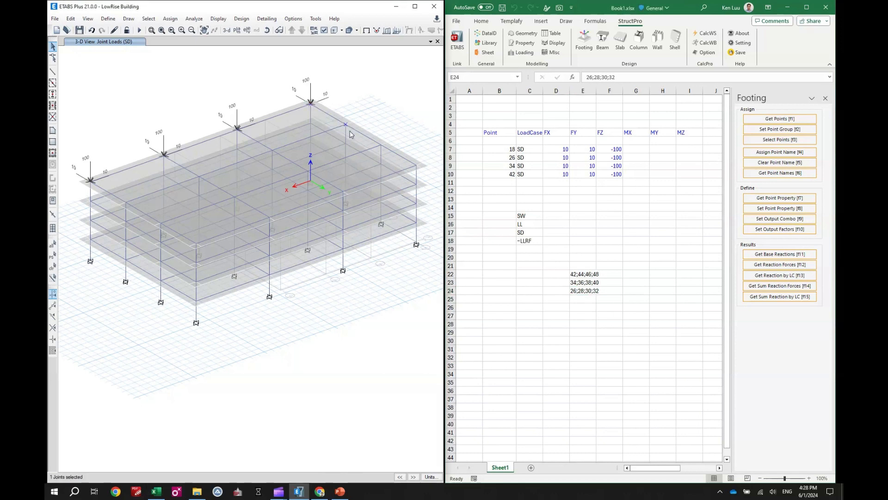
pyautogui.click(419, 170)
pyautogui.click(586, 300)
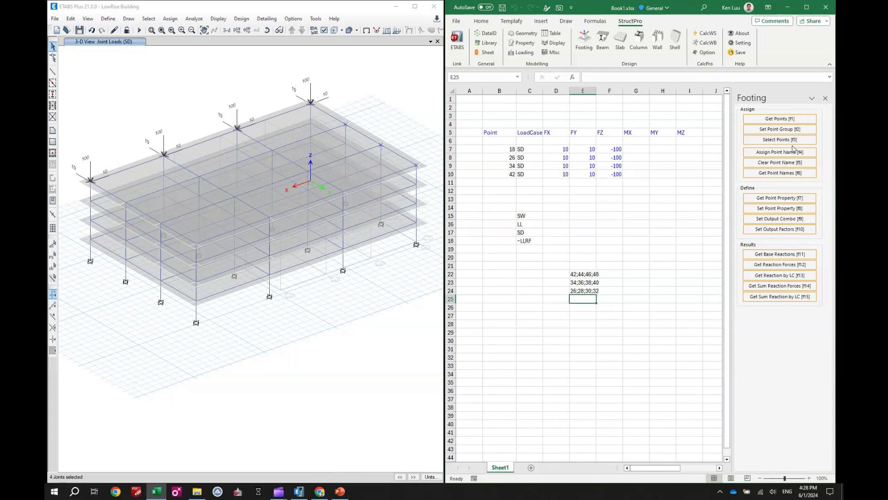
pyautogui.click(780, 119)
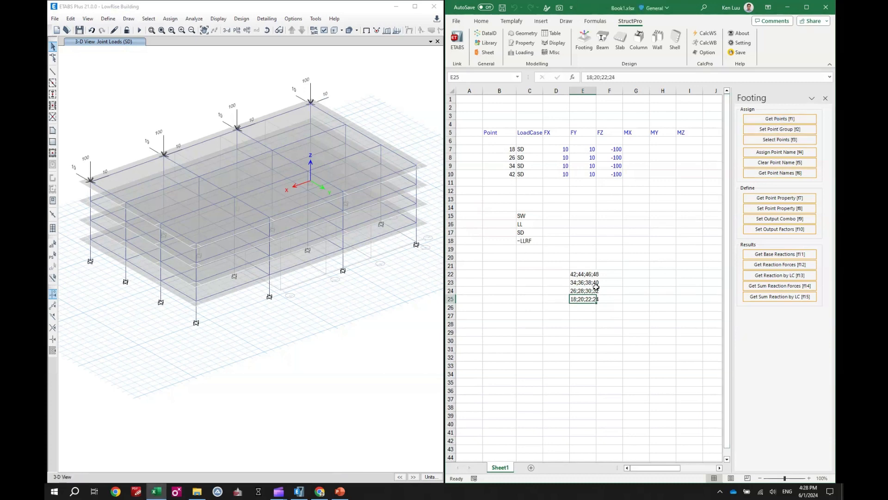
# Step: Enter the group name P1 in D22 beside the first point list and fill it down to P4 in D25
pyautogui.click(552, 277)
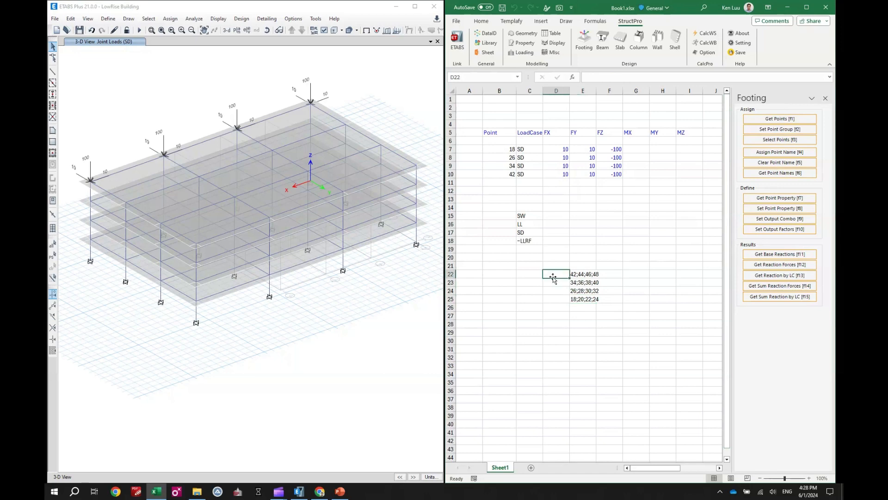
pyautogui.write('P1')
pyautogui.press('Return')
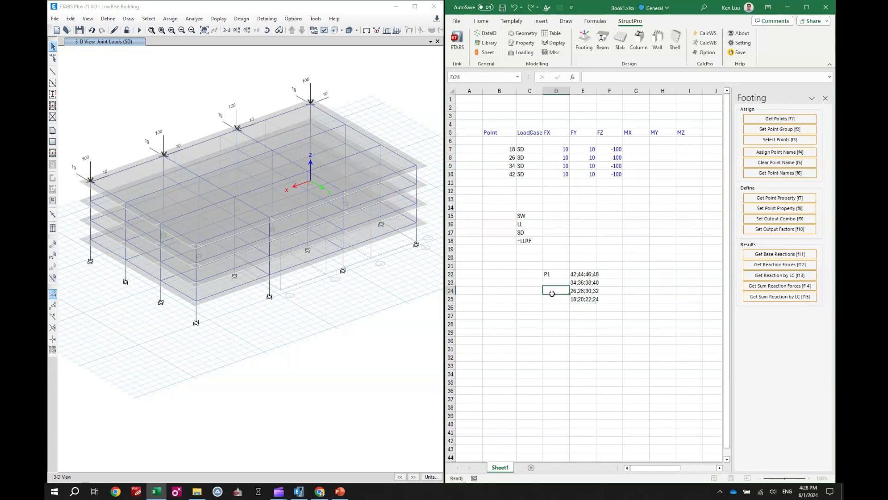
pyautogui.click(555, 275)
pyautogui.moveTo(569, 279); pyautogui.dragTo(570, 303)
pyautogui.click(643, 324)
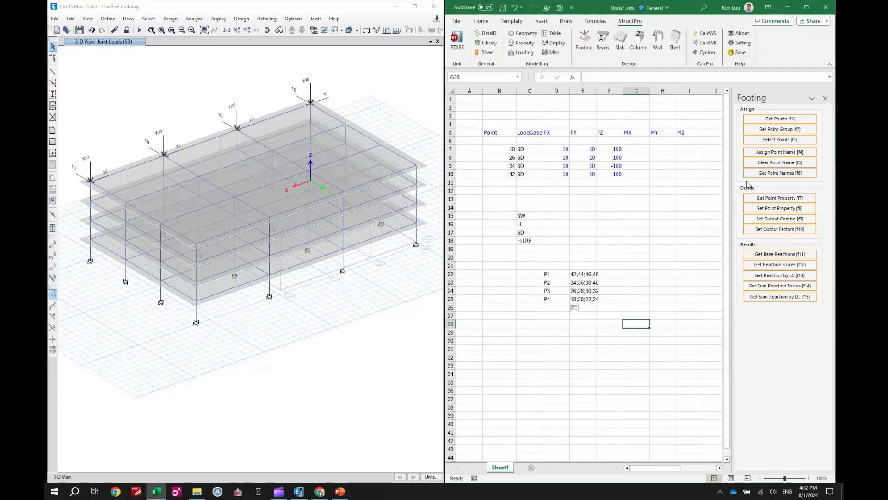
# Step: Set the point groups P1 to P4 in the model from the names and point lists in rows 22 to 25
pyautogui.click(769, 130)
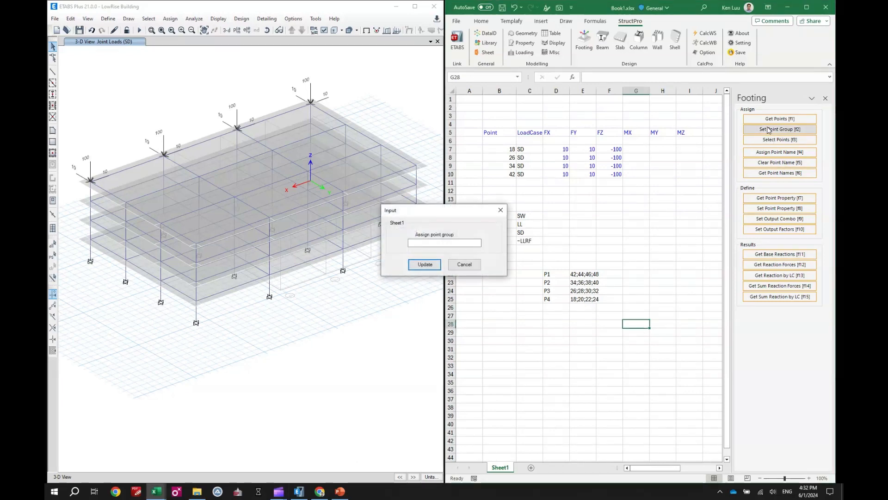
pyautogui.moveTo(565, 273); pyautogui.dragTo(581, 326)
pyautogui.click(424, 265)
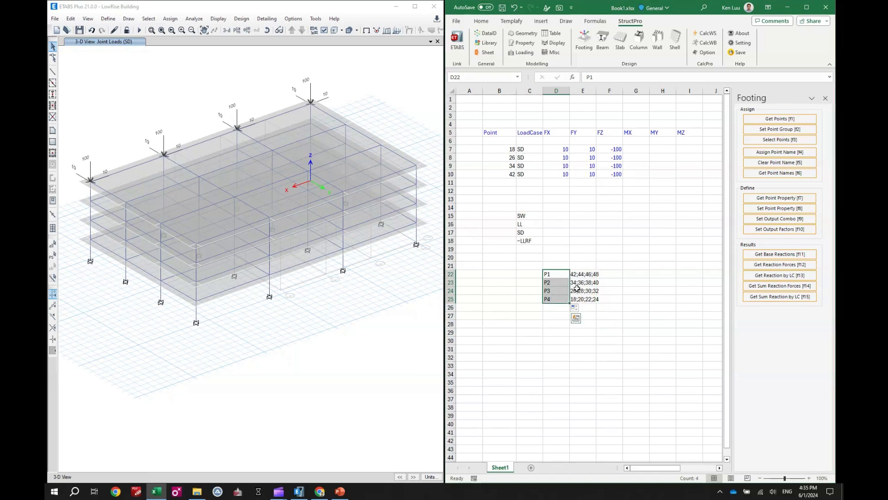
# Step: Copy the group names P1 to P4 over the point numbers in B7:B10 of the load table
pyautogui.hotkey('ctrl', 'c')
pyautogui.click(501, 148)
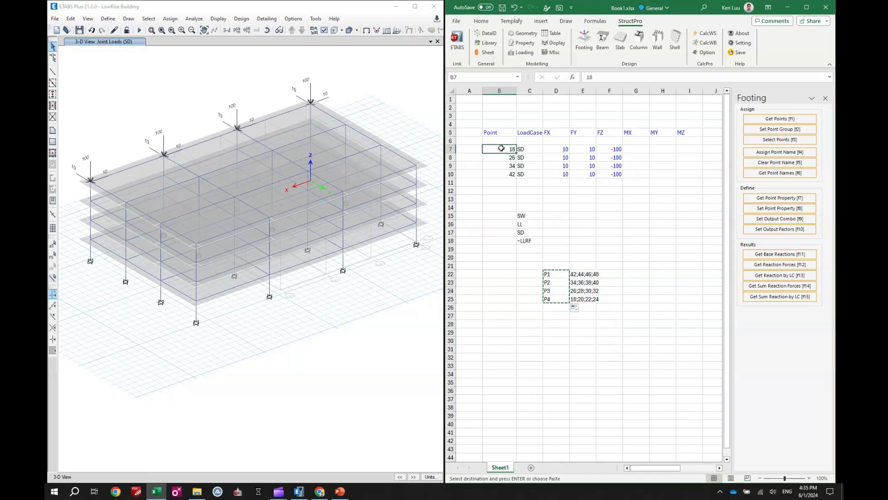
pyautogui.hotkey('shift', 'Down')
pyautogui.hotkey('shift', 'Down')
pyautogui.hotkey('shift', 'Down')
pyautogui.press('Return')
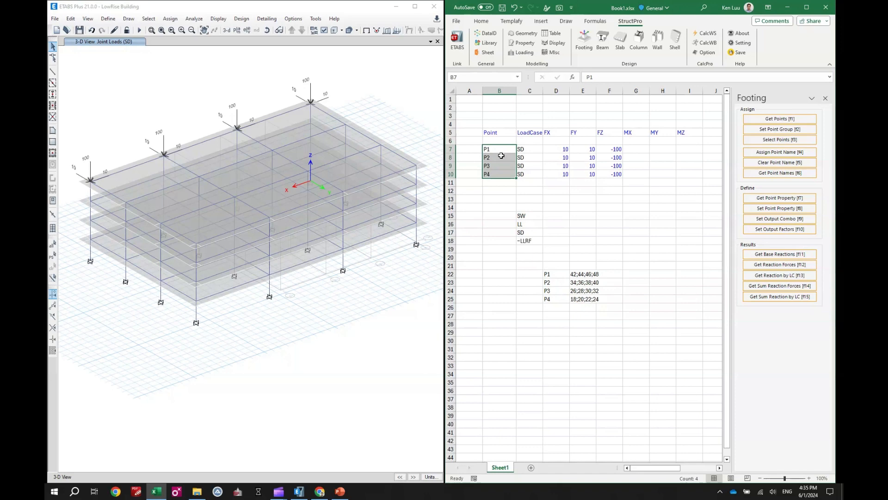
pyautogui.click(501, 191)
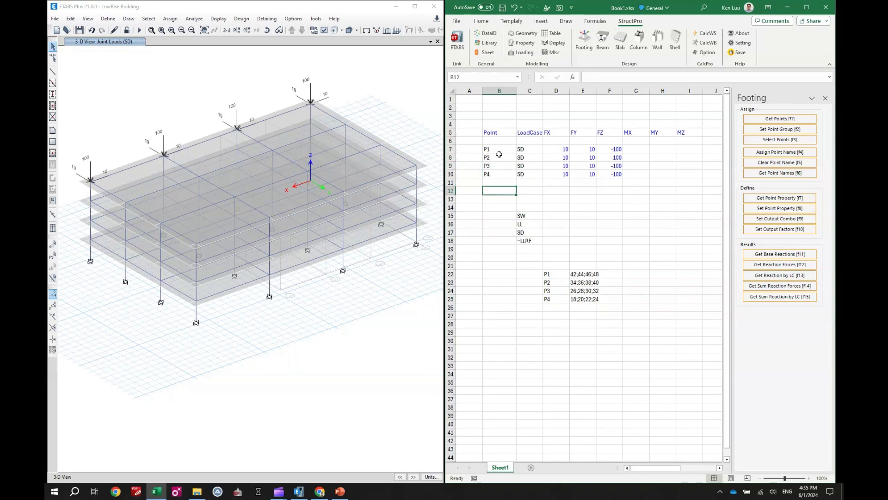
# Step: Reopen the Loading tools and assign the point loads for groups P1 to P4 in B7:B10
pyautogui.moveTo(499, 149); pyautogui.dragTo(499, 175)
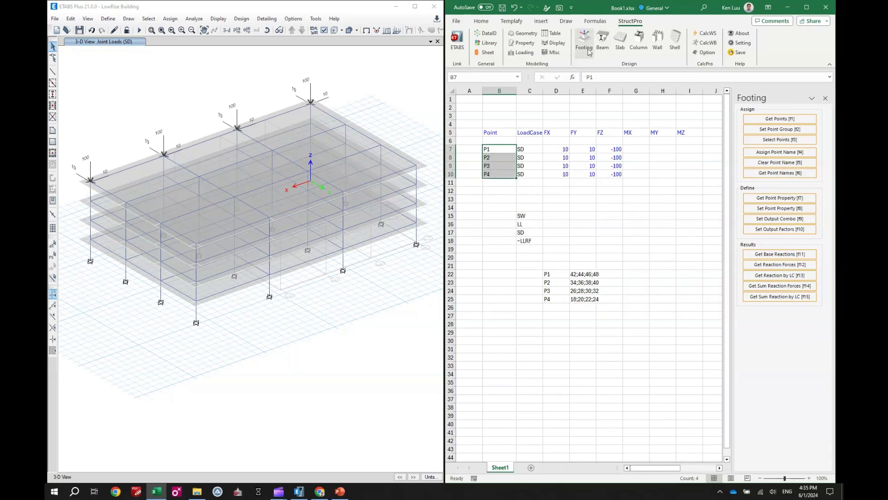
pyautogui.click(520, 52)
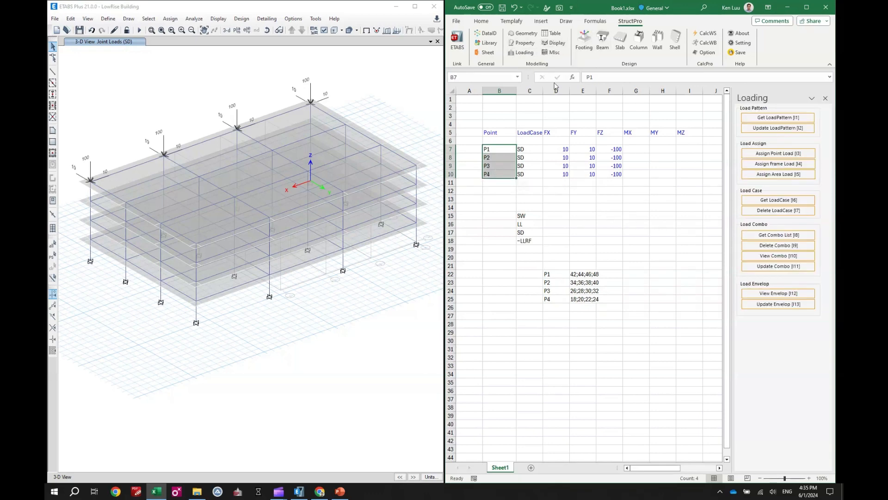
pyautogui.click(772, 155)
# Step: Refresh the ETABS display of the SD joint loads to check the loads assigned to the point groups
pyautogui.click(379, 85)
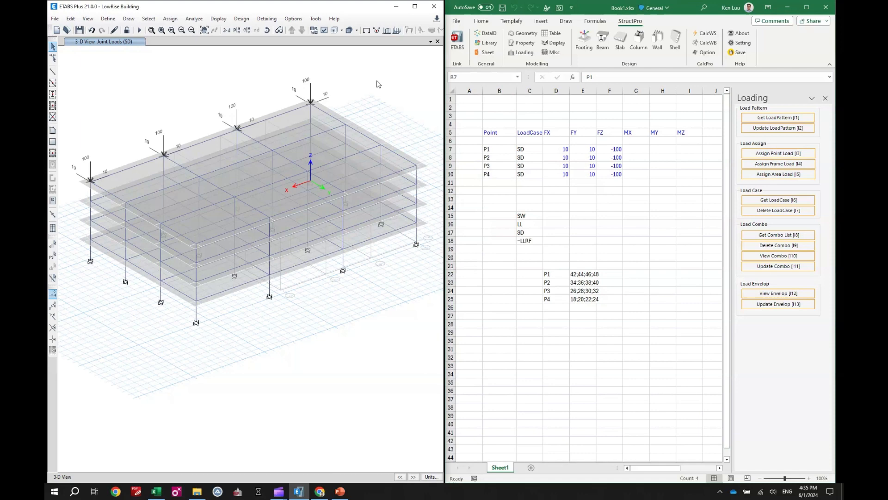
pyautogui.click(376, 31)
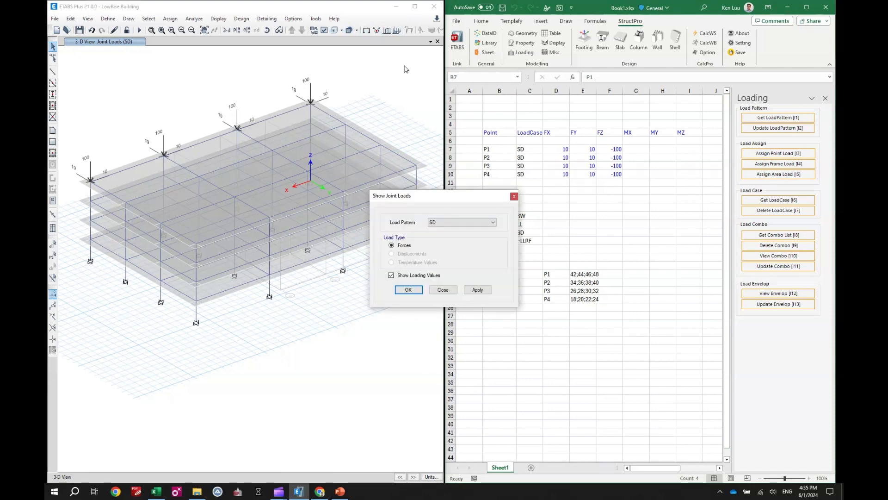
pyautogui.click(477, 289)
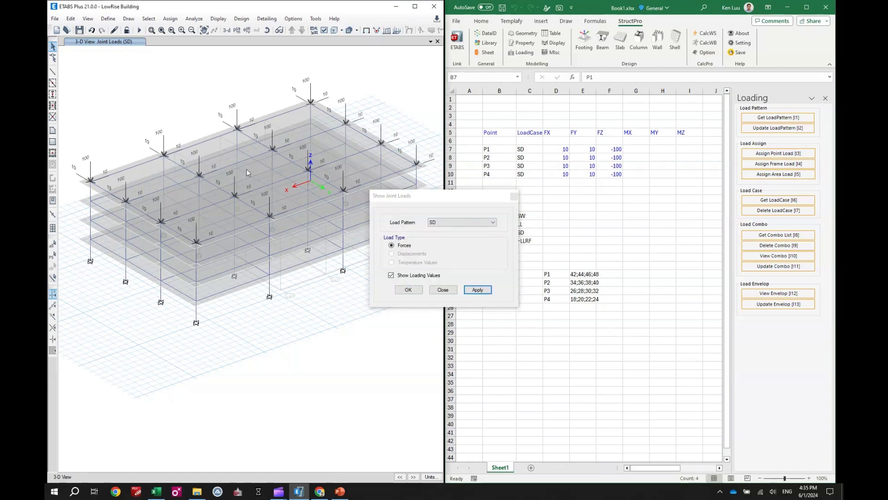
pyautogui.click(443, 289)
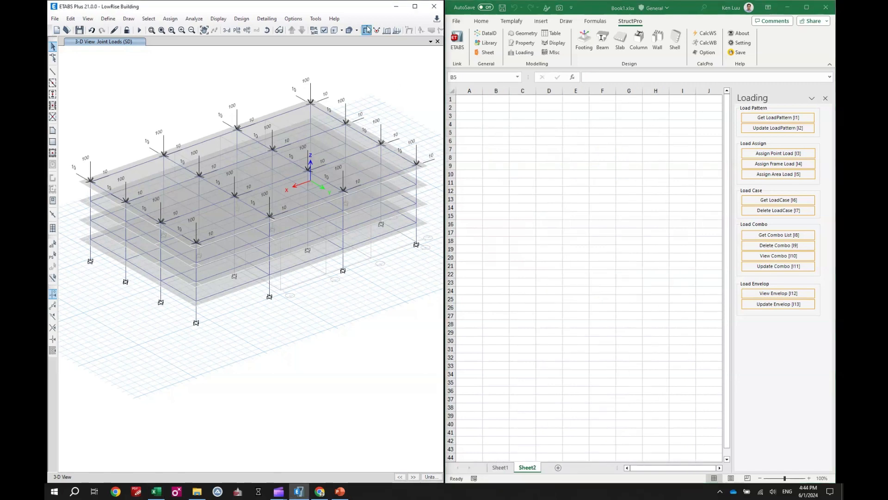
# Step: Turn off the SD joint load display in the 3-D view and return to the blank Excel sheet
pyautogui.click(367, 31)
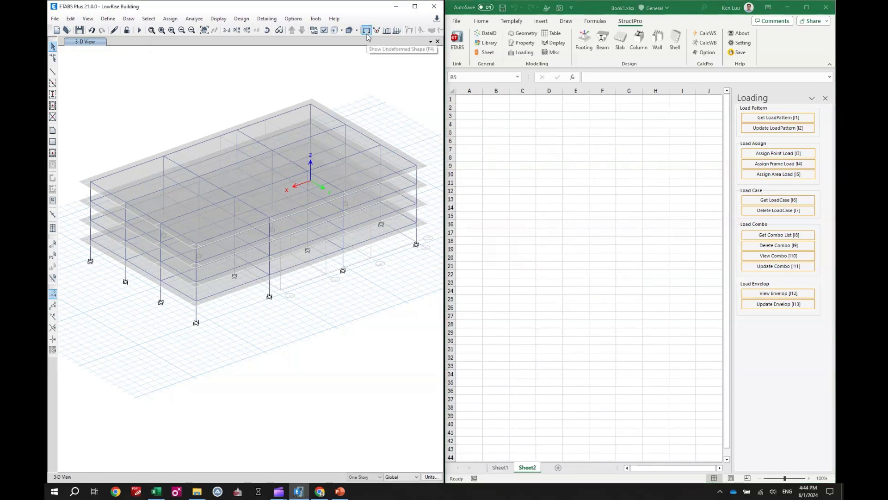
pyautogui.click(529, 158)
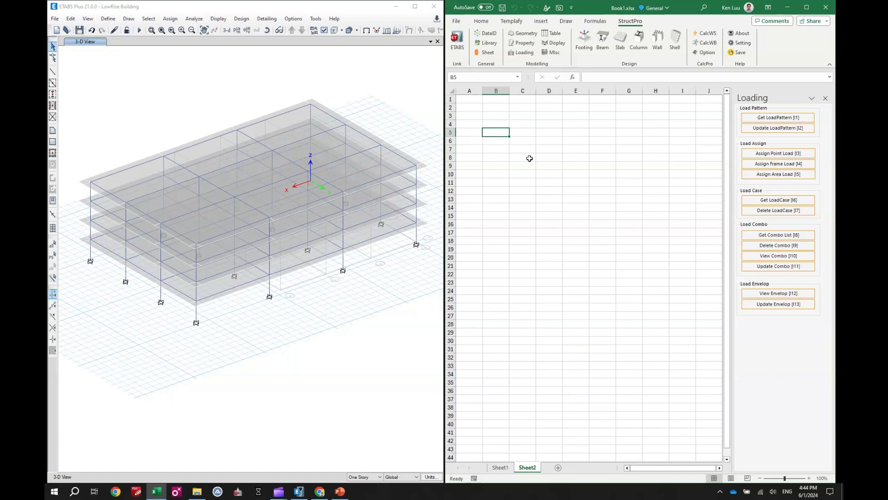
# Step: Find the Beam index in the StructPro Data Index and insert it as the header in B3
pyautogui.click(503, 116)
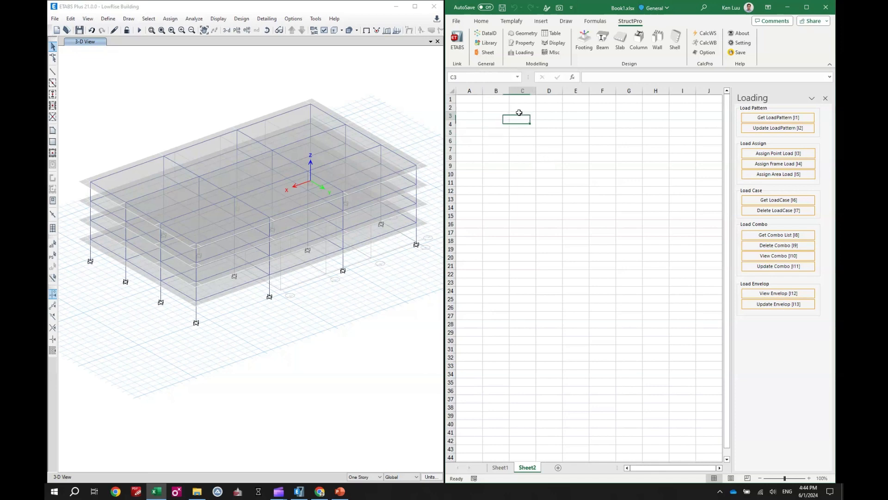
pyautogui.click(485, 32)
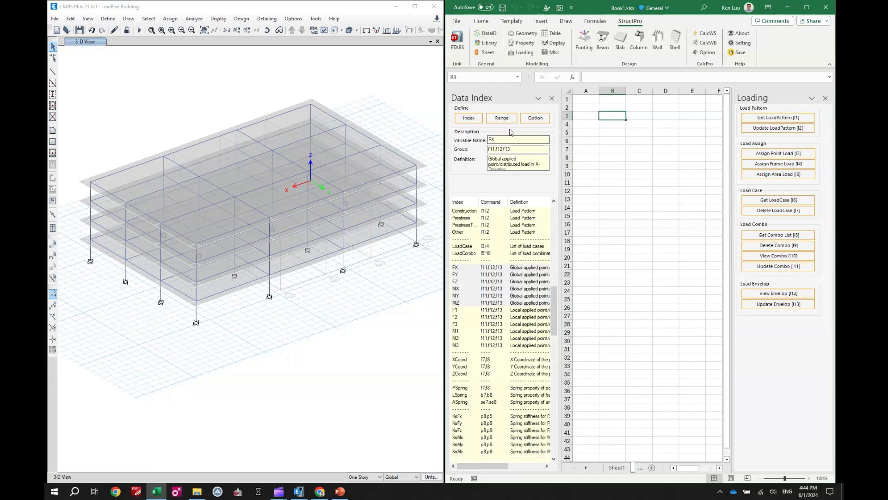
pyautogui.click(484, 275)
pyautogui.scroll(7, 493, 269)
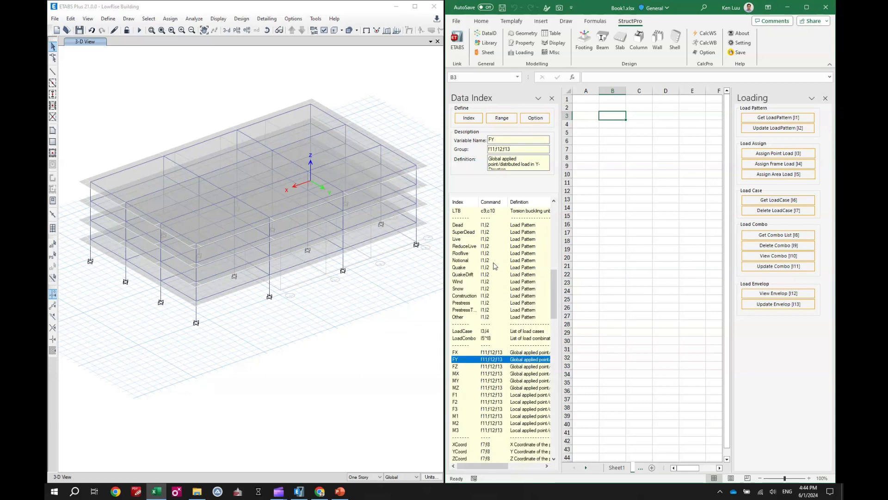
pyautogui.scroll(9, 493, 266)
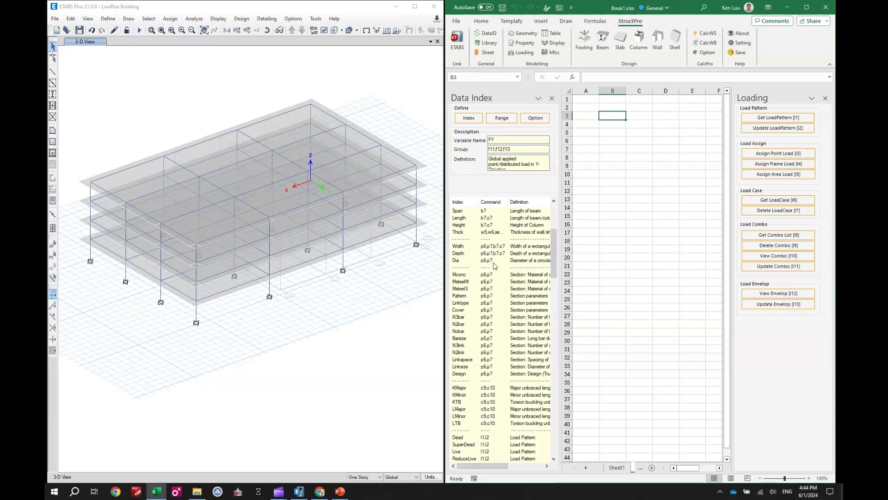
pyautogui.scroll(3, 472, 268)
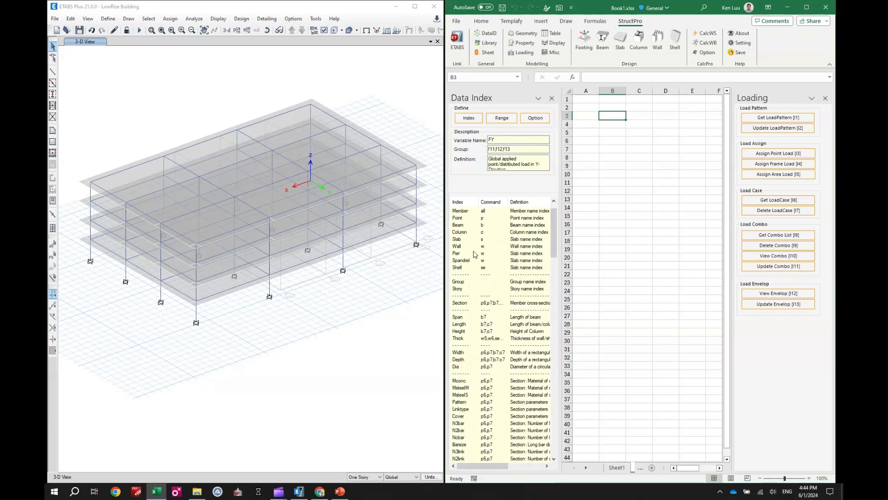
pyautogui.click(468, 225)
pyautogui.click(468, 118)
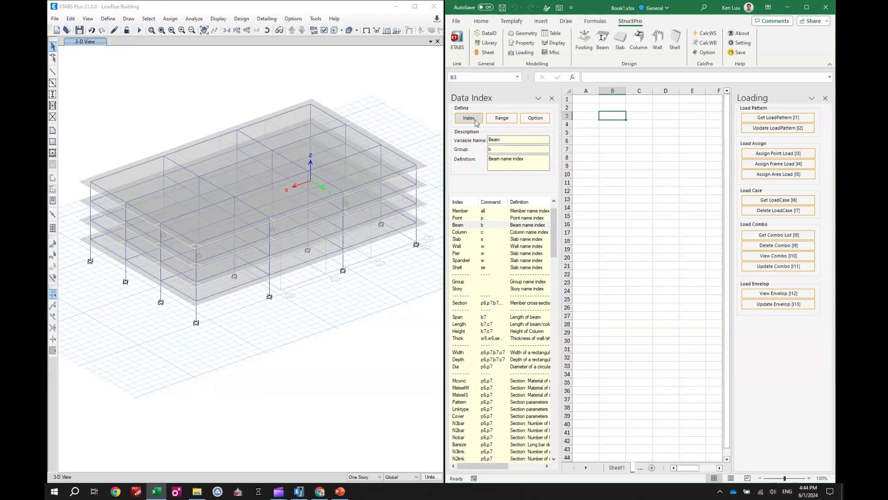
# Step: Insert the LoadCase index from the Data Index as the header in C3
pyautogui.click(630, 116)
pyautogui.scroll(-12, 493, 250)
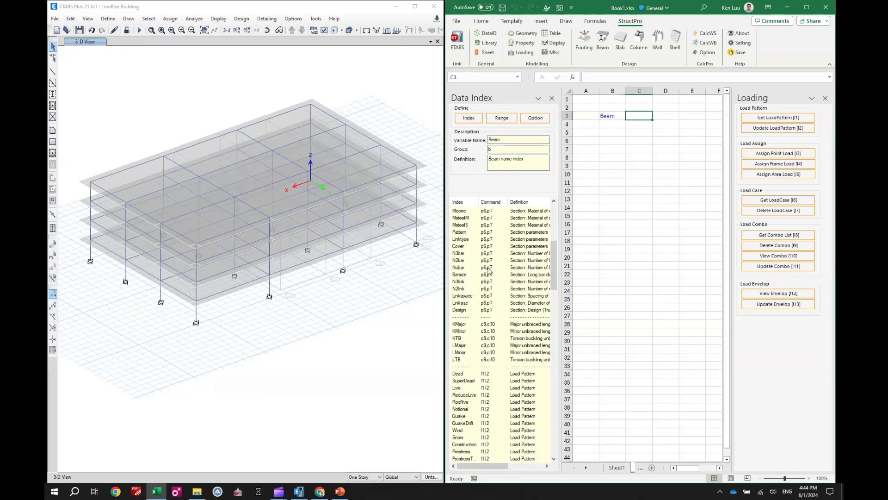
pyautogui.scroll(-3, 481, 313)
pyautogui.click(465, 332)
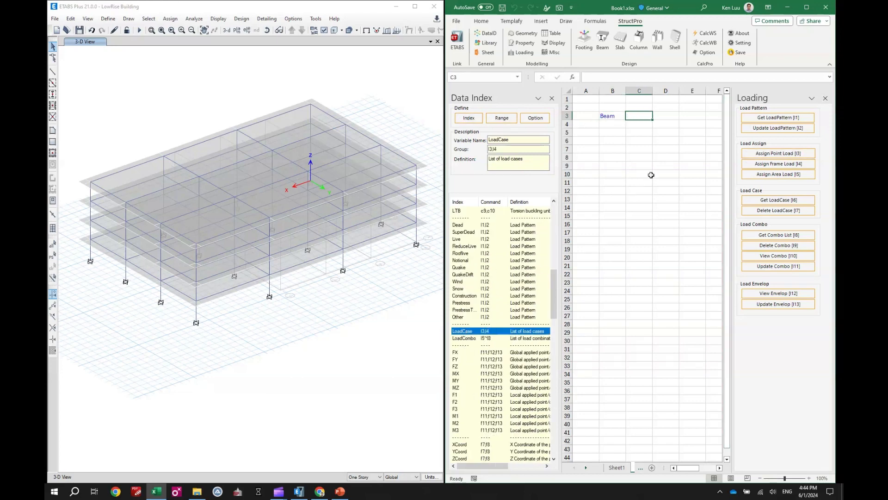
pyautogui.click(468, 118)
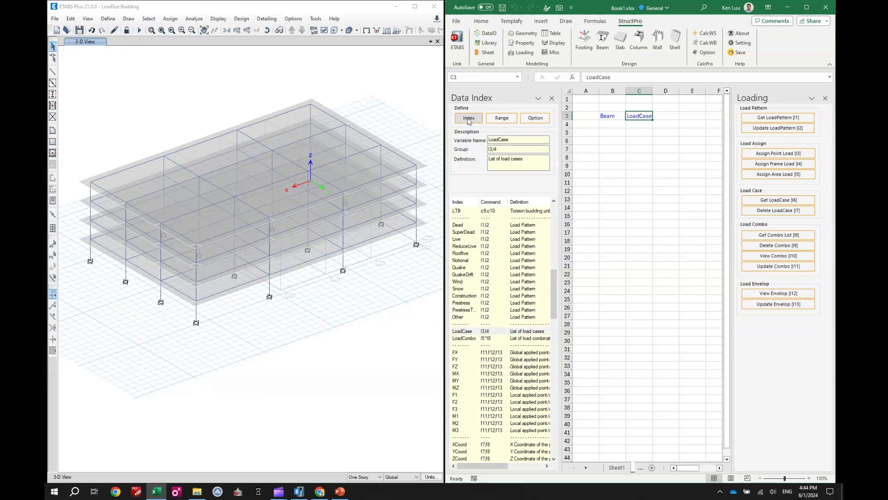
# Step: Insert the global load indices FX, FY, FZ, MX, MY and MZ as headers from D3 onward, and close the Data Index
pyautogui.scroll(-3, 515, 352)
pyautogui.click(460, 291)
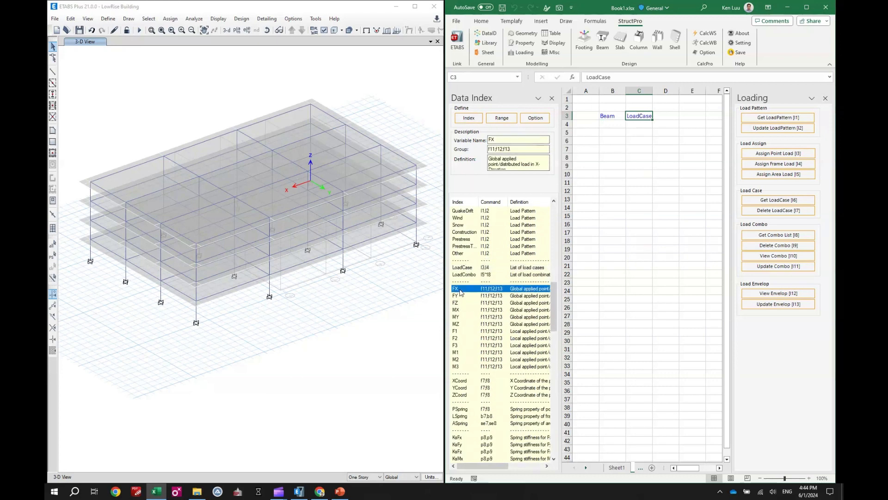
pyautogui.keyDown('shift'); pyautogui.click(467, 326); pyautogui.keyUp('shift')
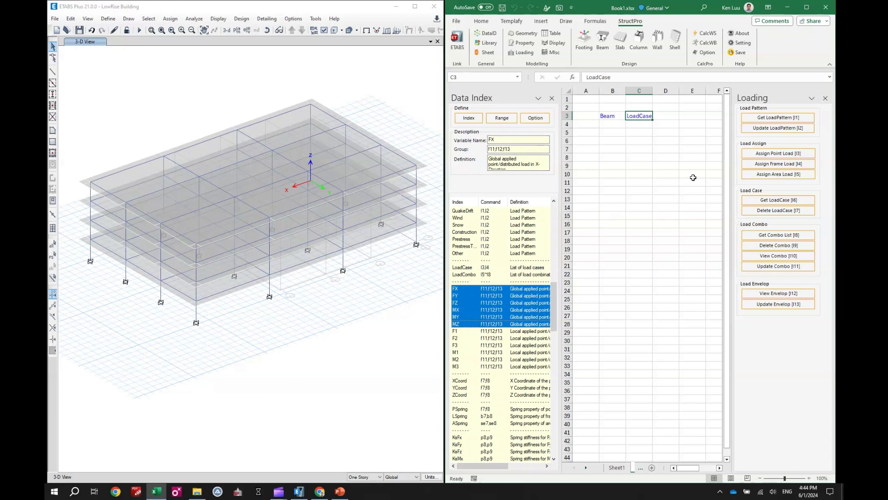
pyautogui.click(666, 117)
pyautogui.click(469, 117)
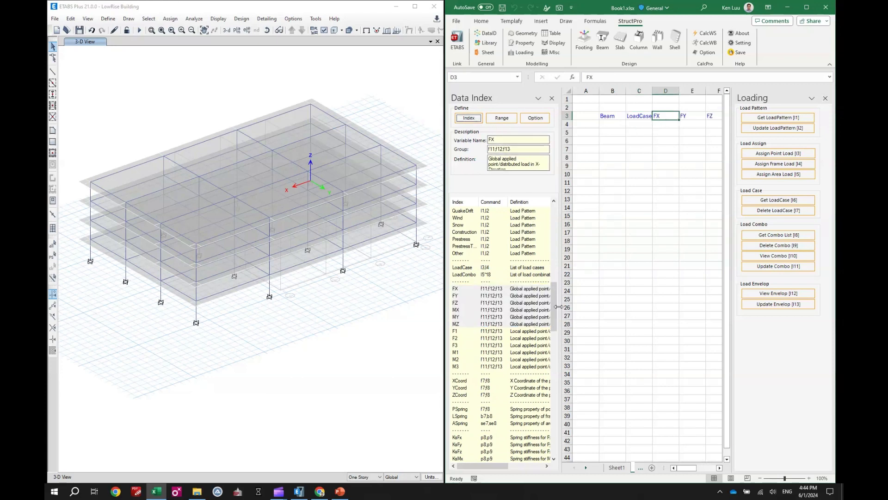
pyautogui.scroll(-1, 556, 300)
pyautogui.click(637, 182)
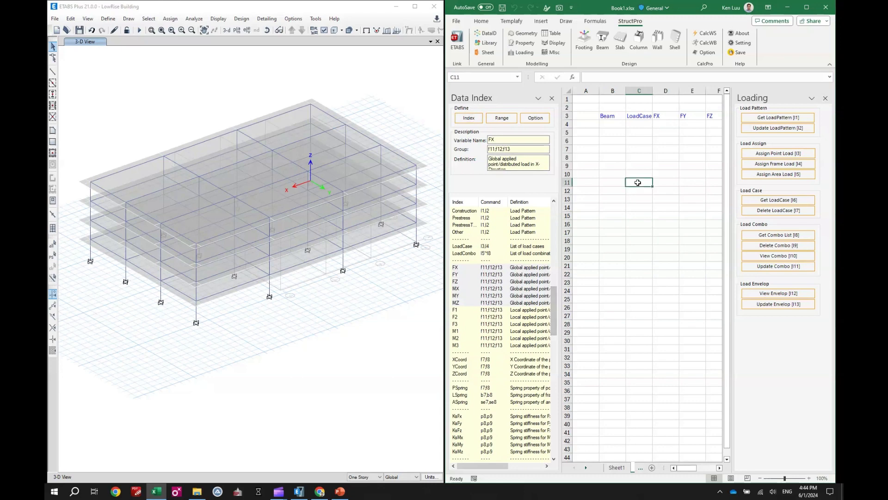
pyautogui.click(551, 98)
# Step: Show StructPro's Beam tools, then switch to ETABS and select the four parallel roof beams in the end bay
pyautogui.click(601, 133)
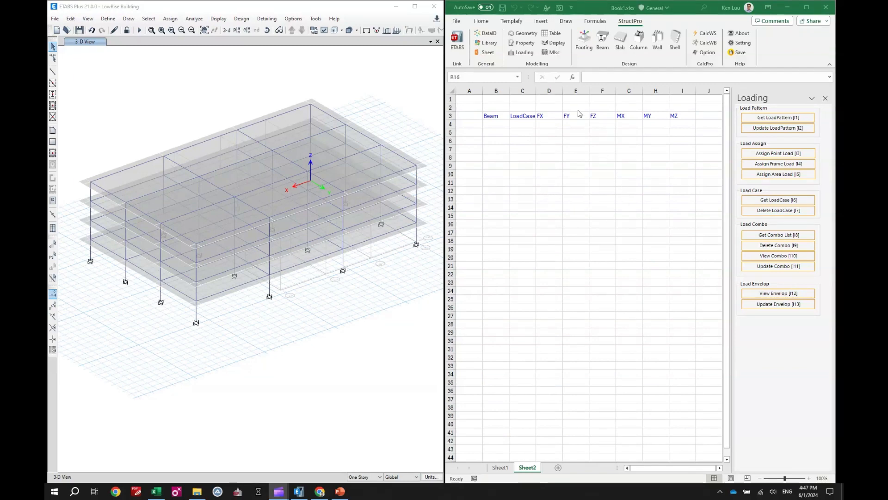
pyautogui.click(597, 159)
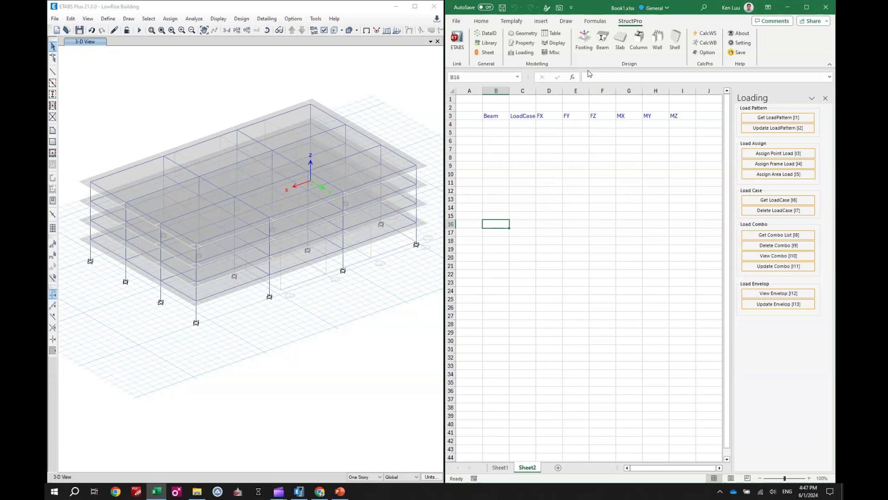
pyautogui.click(604, 46)
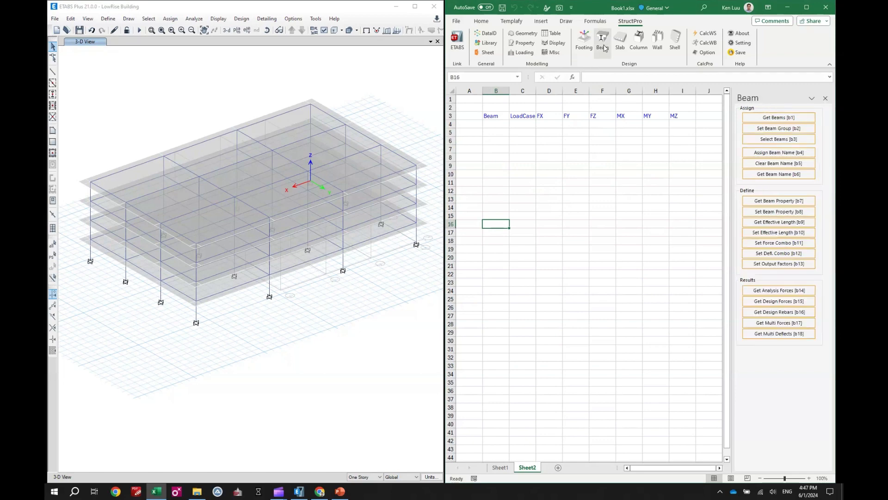
pyautogui.click(129, 171)
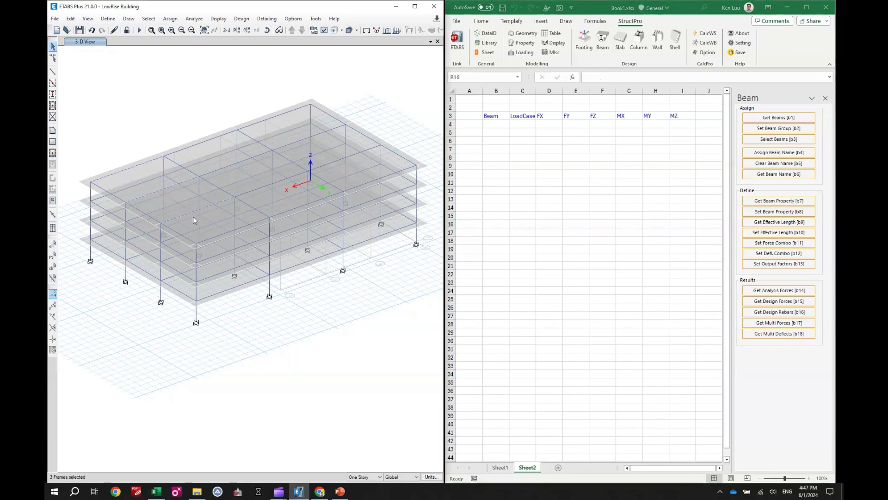
pyautogui.click(218, 236)
# Step: Get the names of the selected beams into the Beam column starting at B4
pyautogui.click(498, 134)
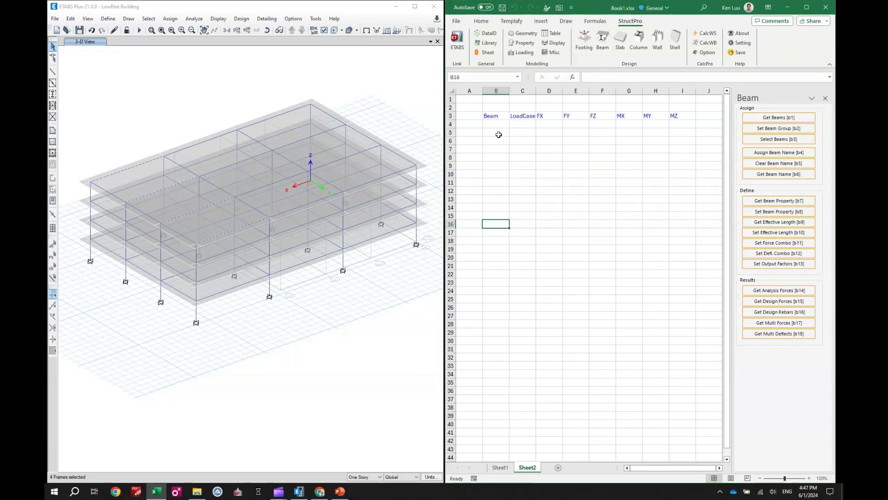
pyautogui.moveTo(496, 124); pyautogui.dragTo(495, 141)
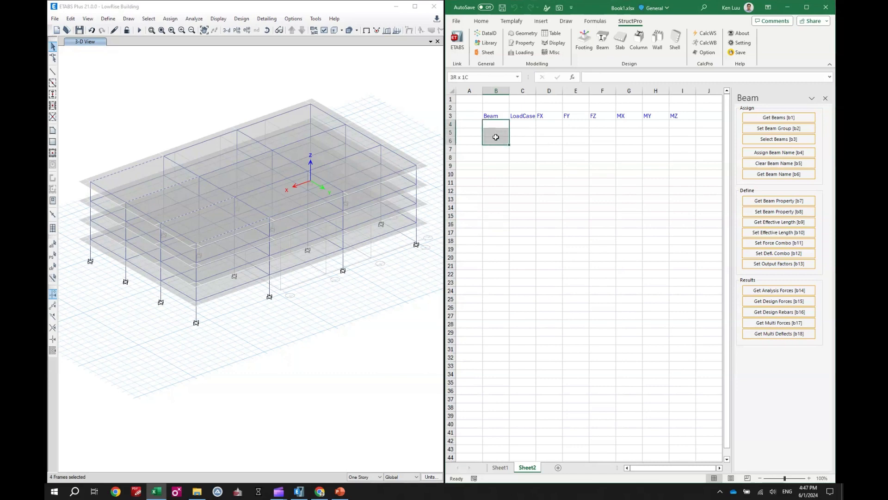
pyautogui.click(759, 118)
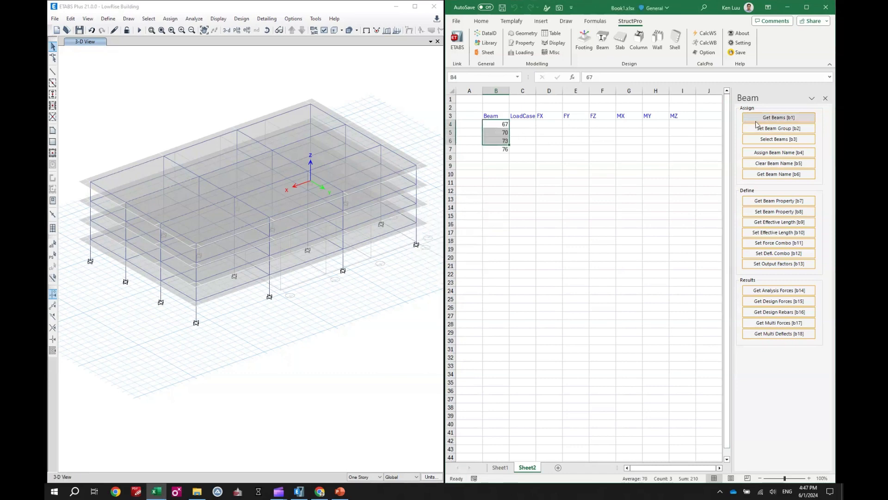
pyautogui.click(498, 126)
pyautogui.moveTo(499, 126); pyautogui.dragTo(499, 148)
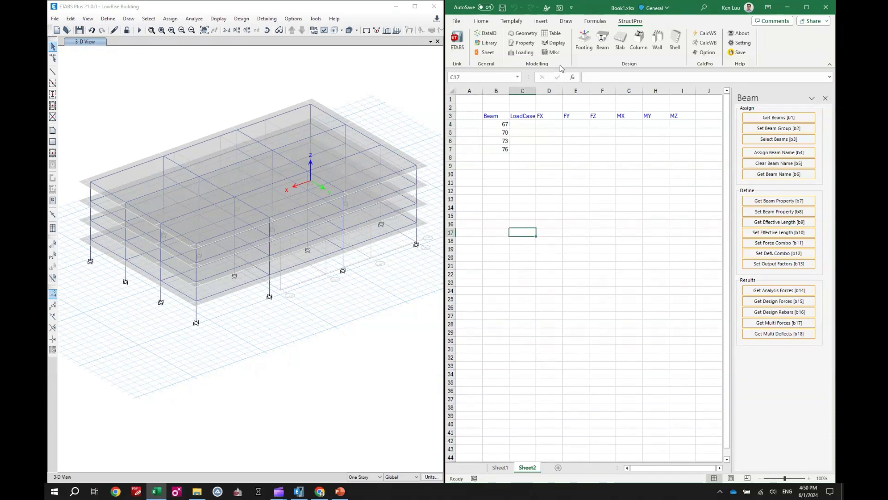
# Step: Reopen the Loading tools, list the model's load patterns from C17, and copy SD into C4:C7 as the load case
pyautogui.click(517, 52)
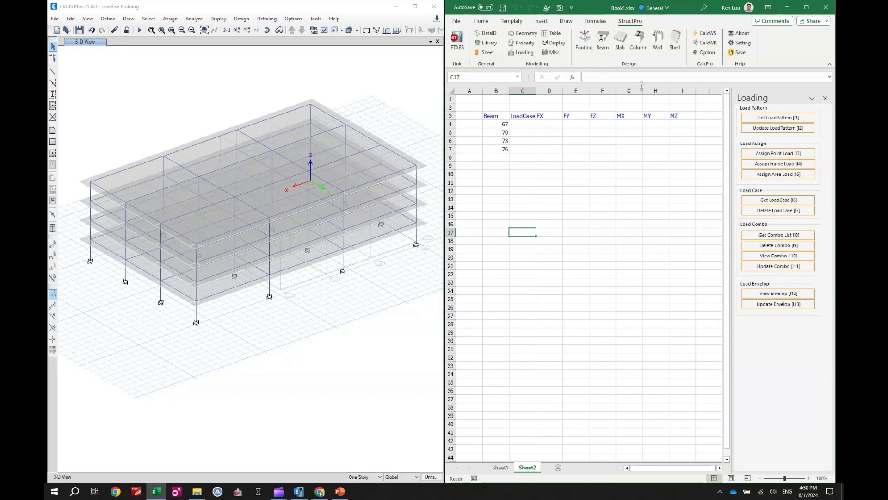
pyautogui.click(764, 118)
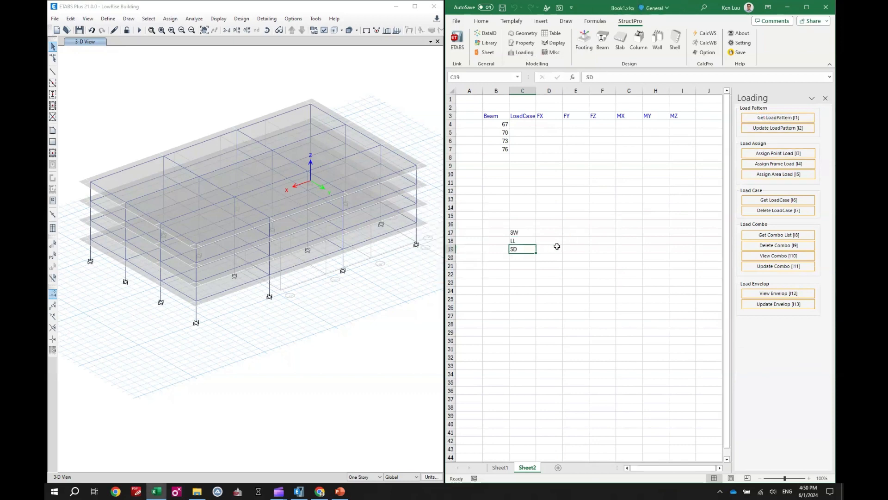
pyautogui.hotkey('ctrl', 'c')
pyautogui.click(527, 124)
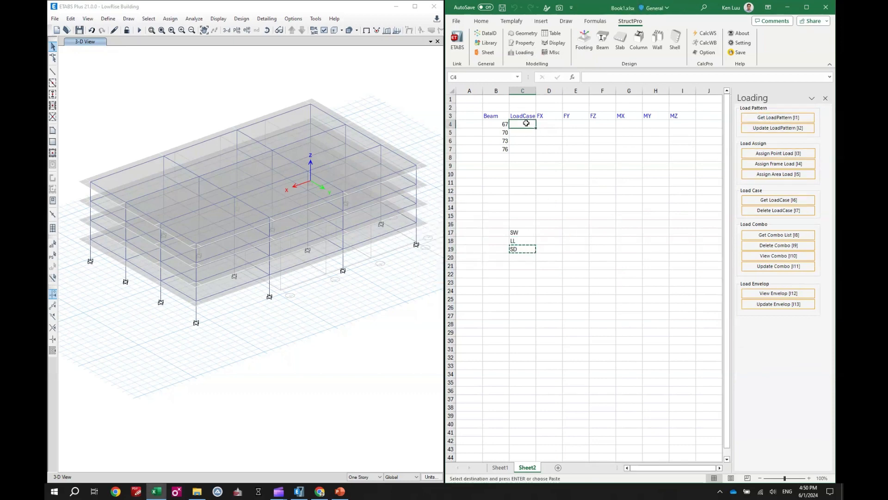
pyautogui.hotkey('ctrl', 'v')
pyautogui.doubleClick(535, 128)
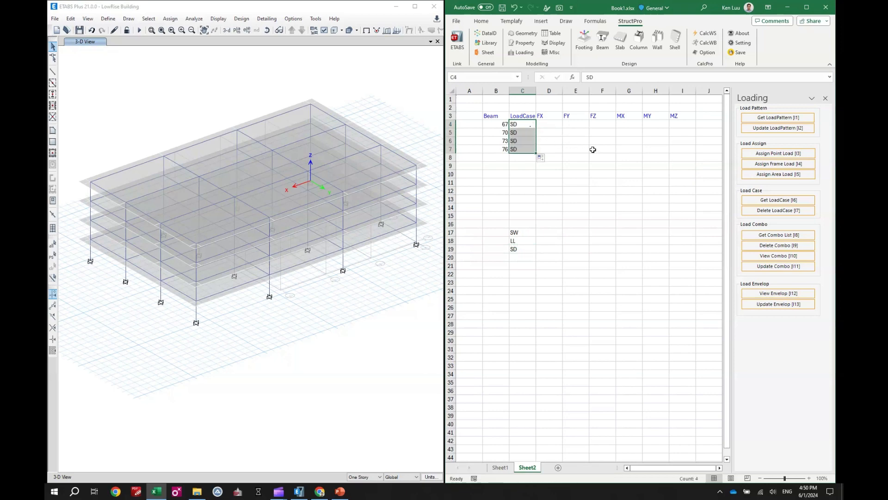
# Step: Enter 10 as the FX and FY load for all four beams in D4:E7
pyautogui.click(597, 125)
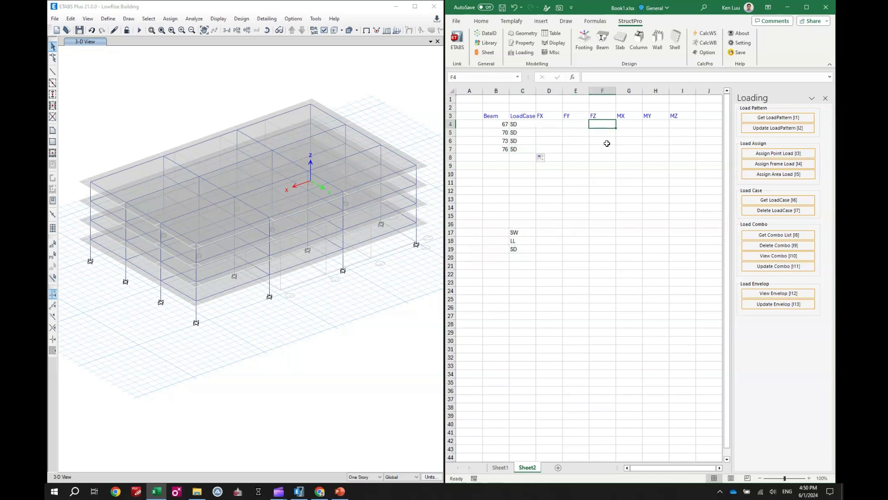
pyautogui.click(554, 125)
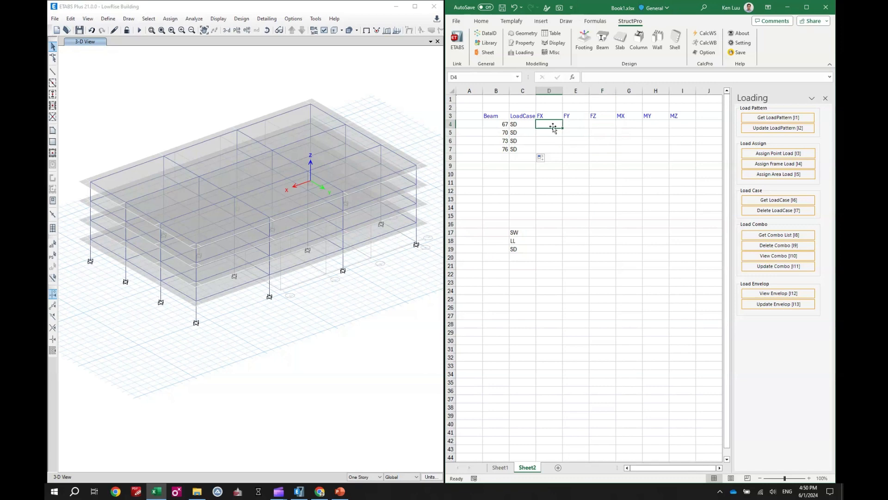
pyautogui.write('10')
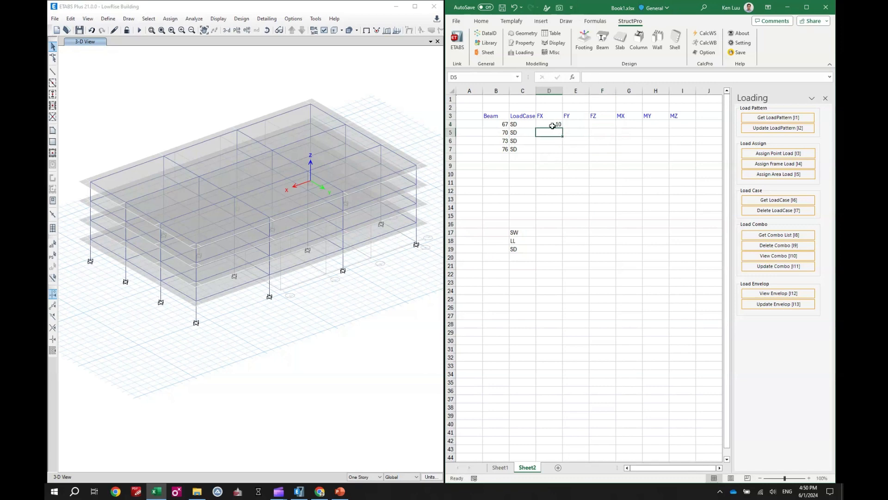
pyautogui.moveTo(555, 126); pyautogui.dragTo(591, 154)
pyautogui.click(551, 123)
# Step: Enter -100 as the FZ load in F4 and fill it down to F7
pyautogui.click(605, 124)
pyautogui.write('-')
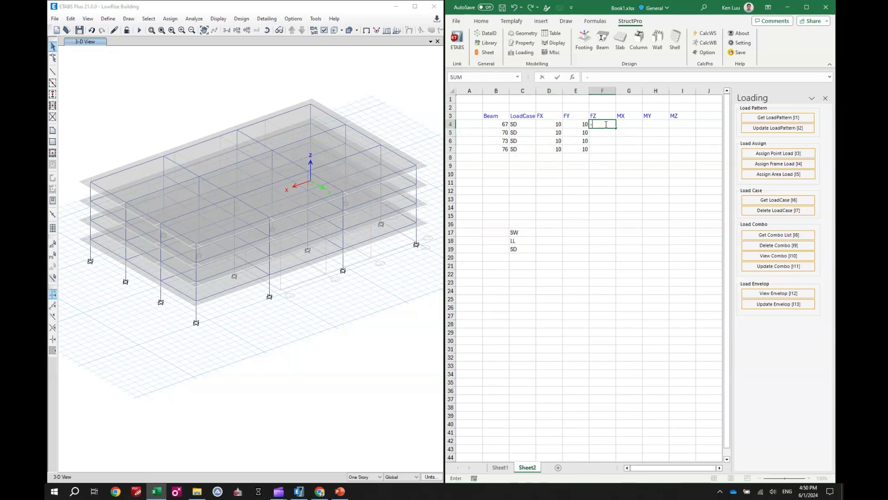
pyautogui.write('100')
pyautogui.press('Return')
pyautogui.click(606, 123)
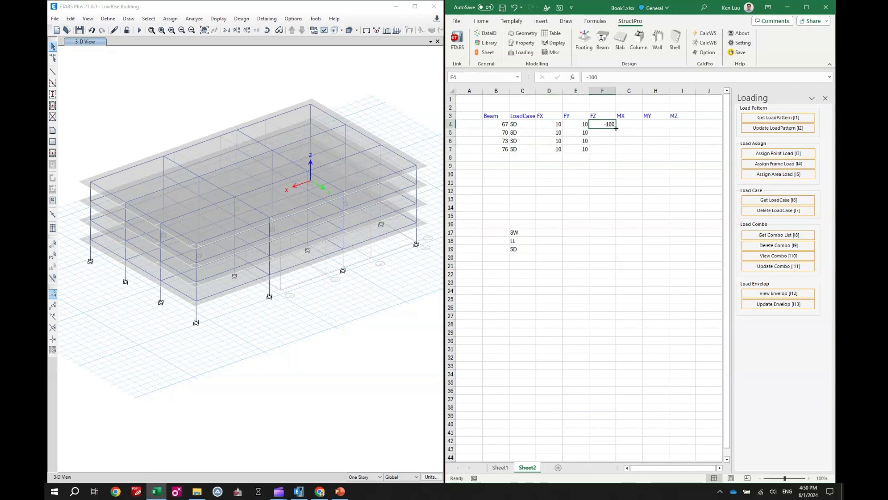
pyautogui.doubleClick(616, 128)
# Step: Assign the SD frame loads to the beams listed in B4:B7
pyautogui.click(586, 180)
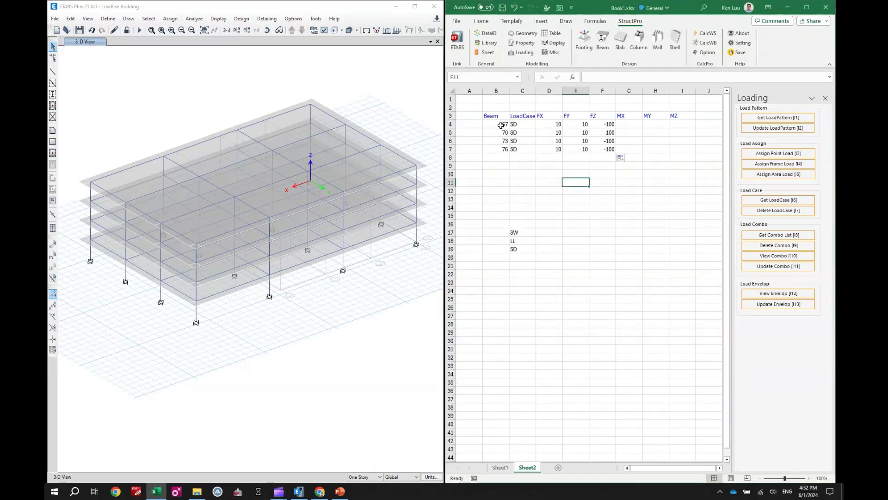
pyautogui.moveTo(496, 124); pyautogui.dragTo(496, 148)
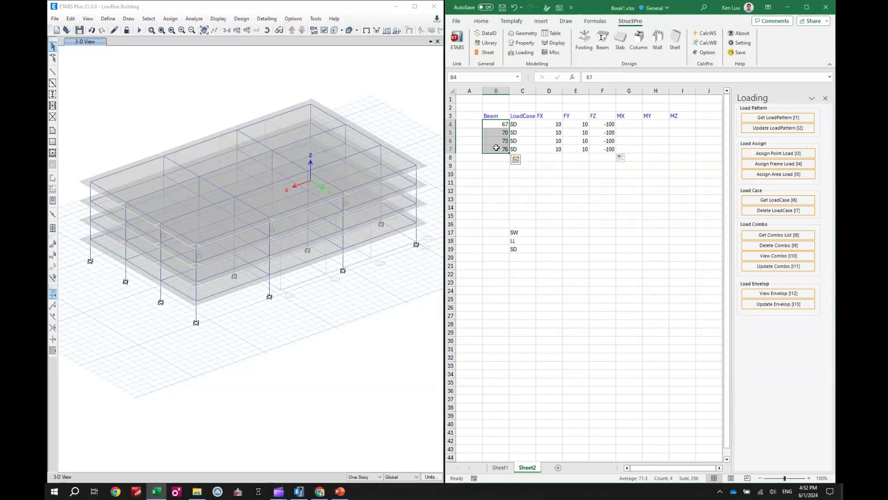
pyautogui.click(779, 165)
# Step: Display the SD span forces applied to the frames, including joint loads and loading values
pyautogui.click(383, 80)
pyautogui.click(387, 31)
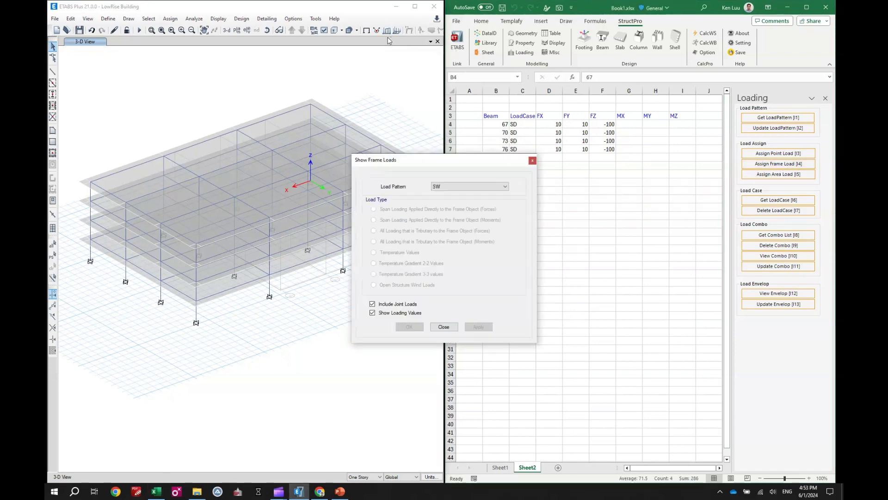
pyautogui.click(452, 186)
pyautogui.click(435, 205)
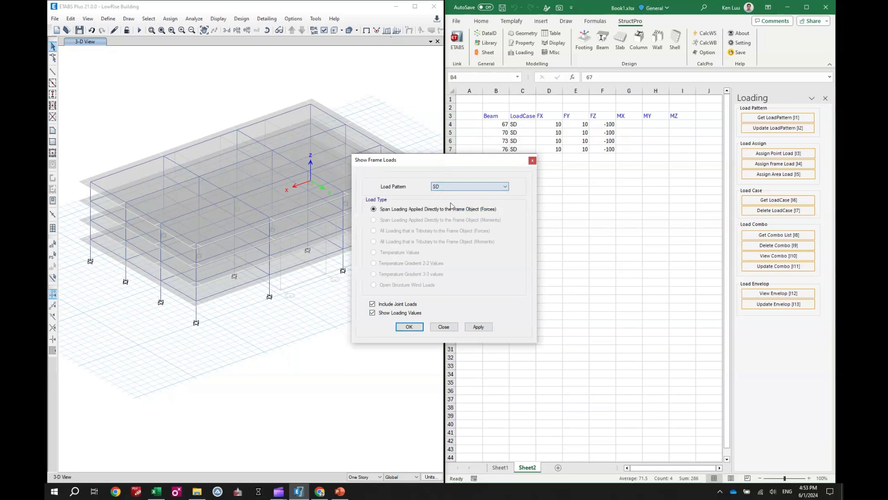
pyautogui.click(477, 327)
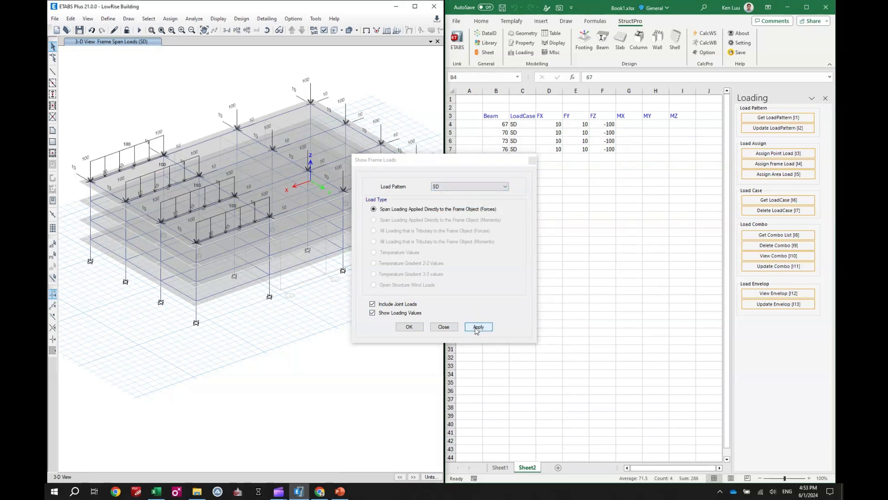
# Step: Redisplay the SD frame loads without joint loads but with loading values, and return to the plain undeformed model view
pyautogui.click(398, 304)
pyautogui.click(399, 313)
pyautogui.click(478, 327)
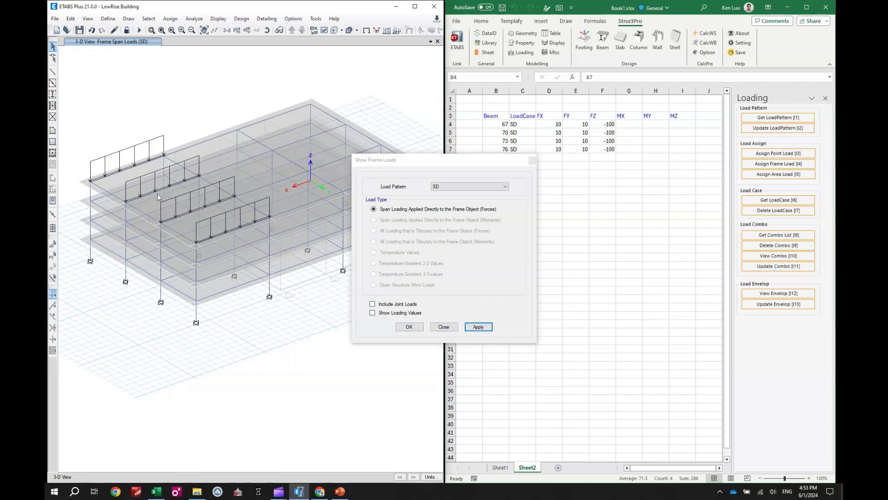
pyautogui.click(401, 313)
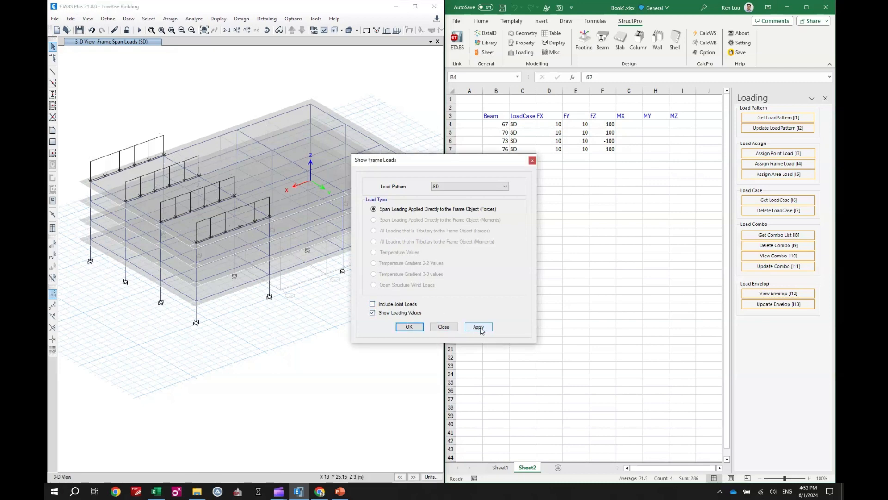
pyautogui.click(476, 327)
pyautogui.click(442, 328)
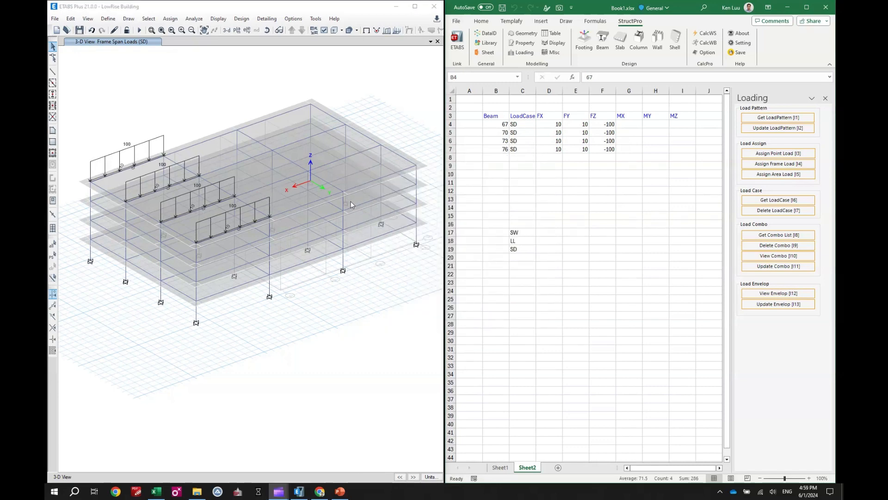
pyautogui.click(366, 30)
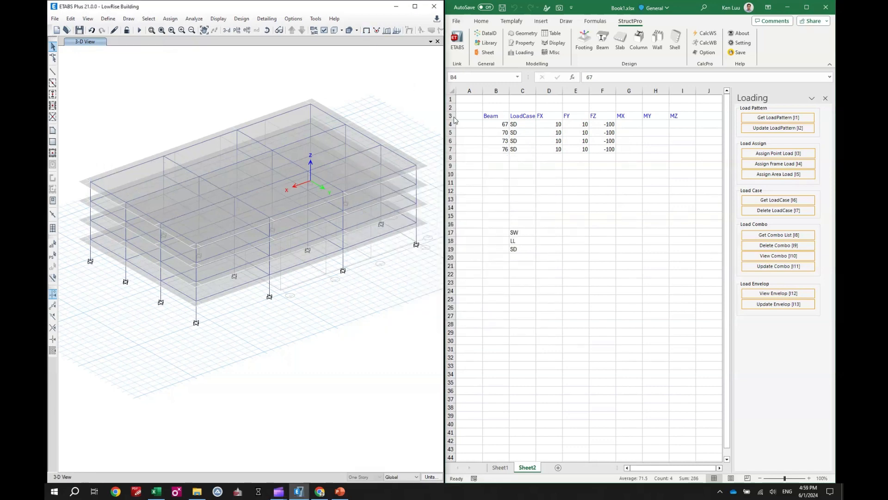
# Step: Open the Beam tools and list the four roof beams 67, 70, 73 and 76 of the first end bay in E16
pyautogui.click(587, 231)
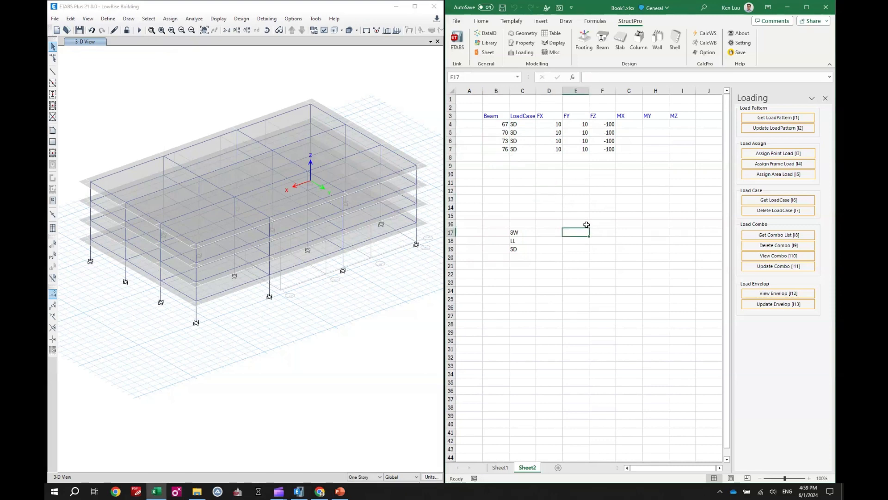
pyautogui.click(576, 224)
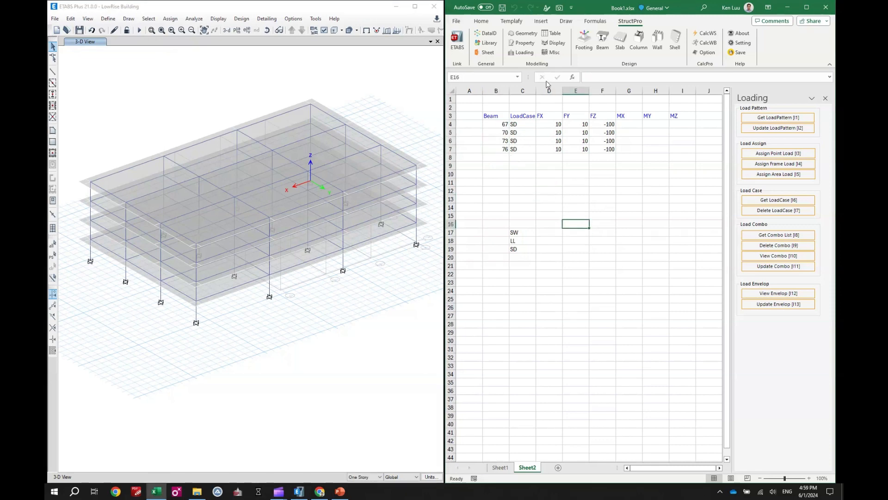
pyautogui.click(602, 43)
pyautogui.click(135, 165)
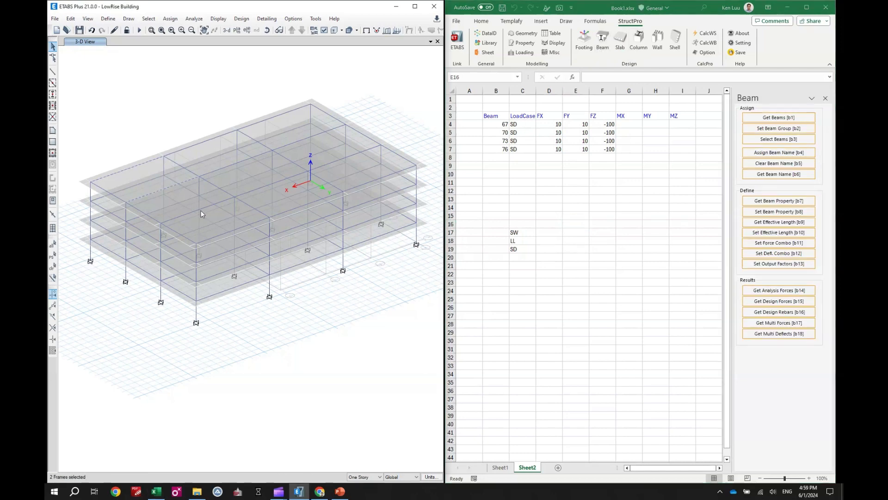
pyautogui.click(576, 223)
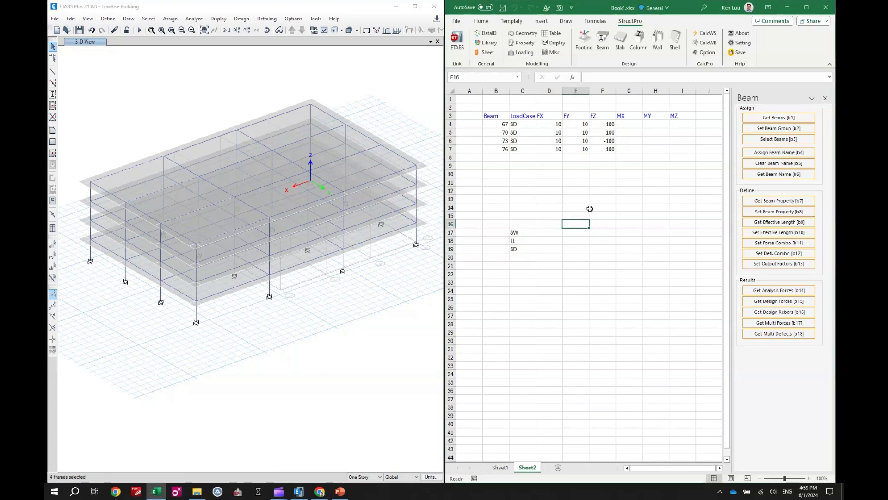
pyautogui.click(779, 118)
# Step: List the four roof beams of the middle bay, 66, 69, 72 and 75, in E17
pyautogui.click(210, 140)
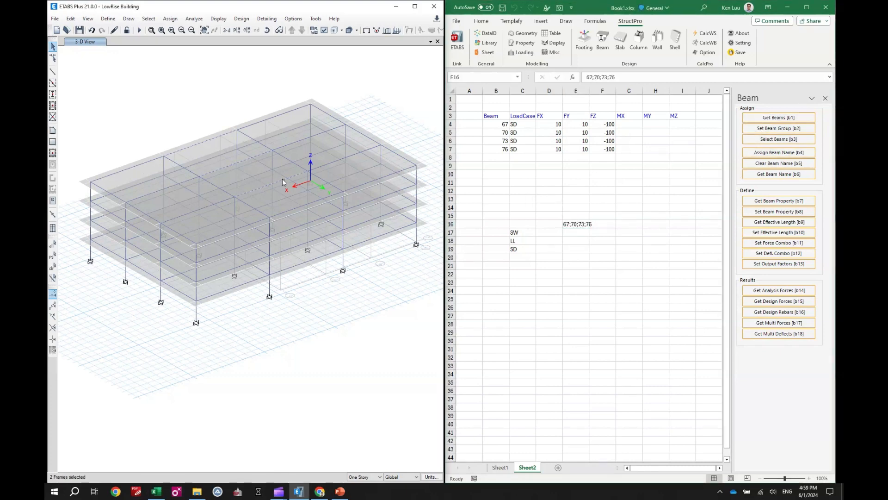
pyautogui.click(577, 232)
pyautogui.click(779, 118)
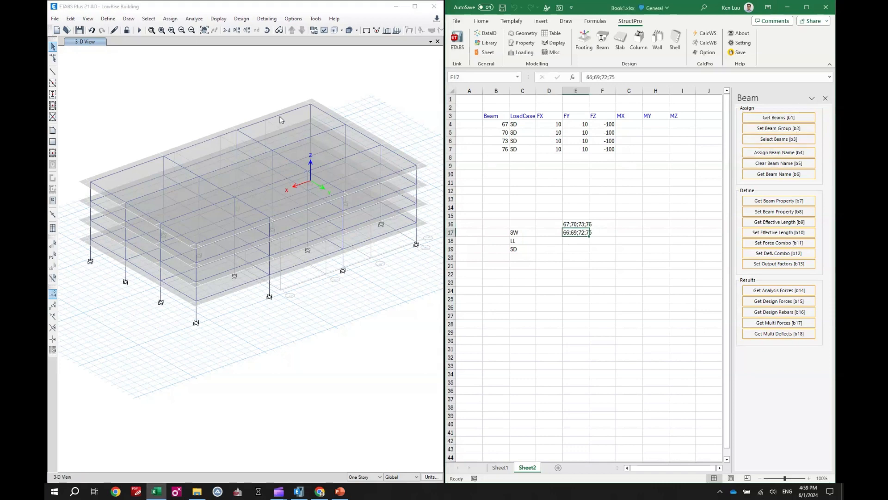
# Step: List the four roof beams of the opposite end bay, 65, 68, 71 and 74, in E18
pyautogui.click(319, 132)
pyautogui.click(364, 148)
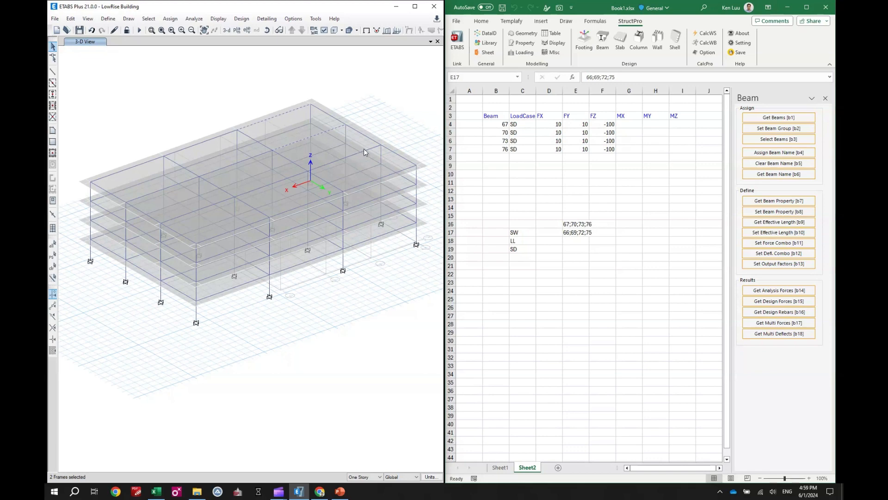
pyautogui.click(406, 173)
pyautogui.click(573, 240)
pyautogui.click(778, 118)
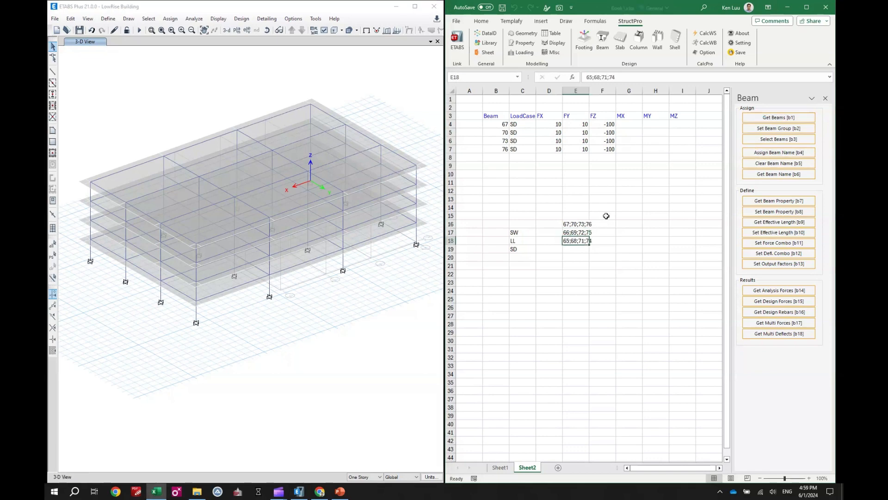
# Step: Name the three beam lists B1, B2 and B3 in D16:D18
pyautogui.click(553, 225)
pyautogui.write('B1')
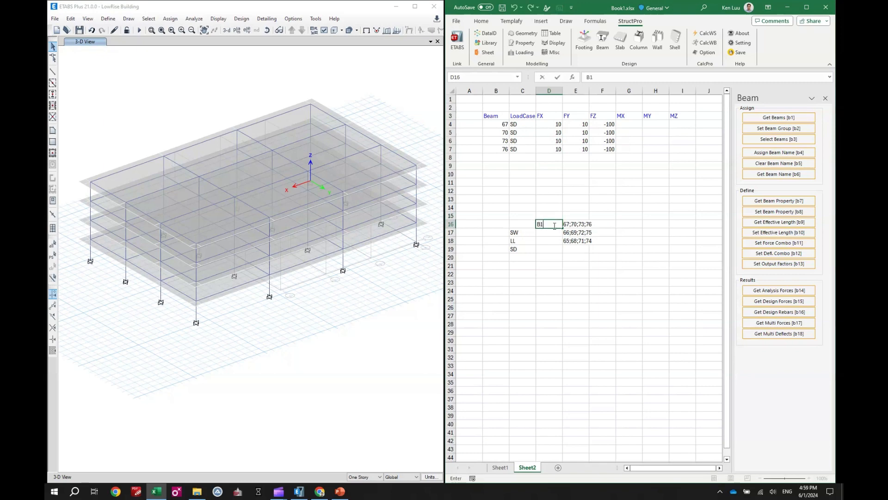
pyautogui.press('Return')
pyautogui.write('B2')
pyautogui.click(556, 241)
pyautogui.write('B')
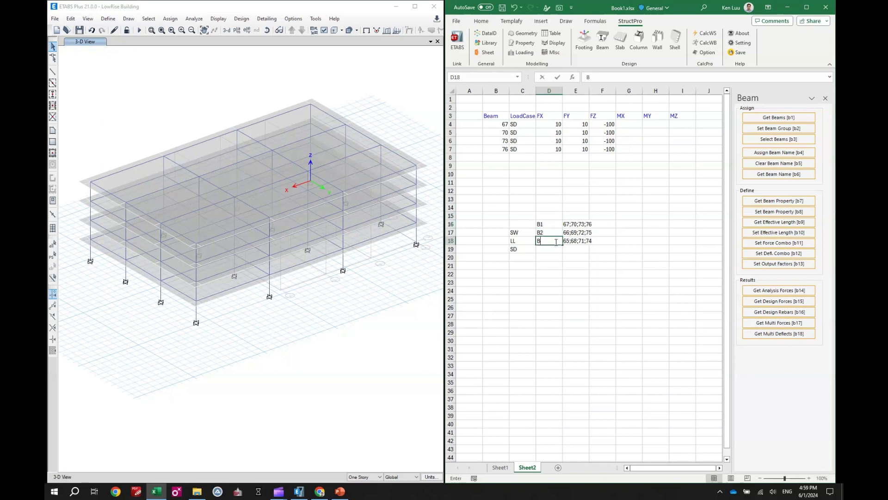
pyautogui.write('3')
pyautogui.click(567, 264)
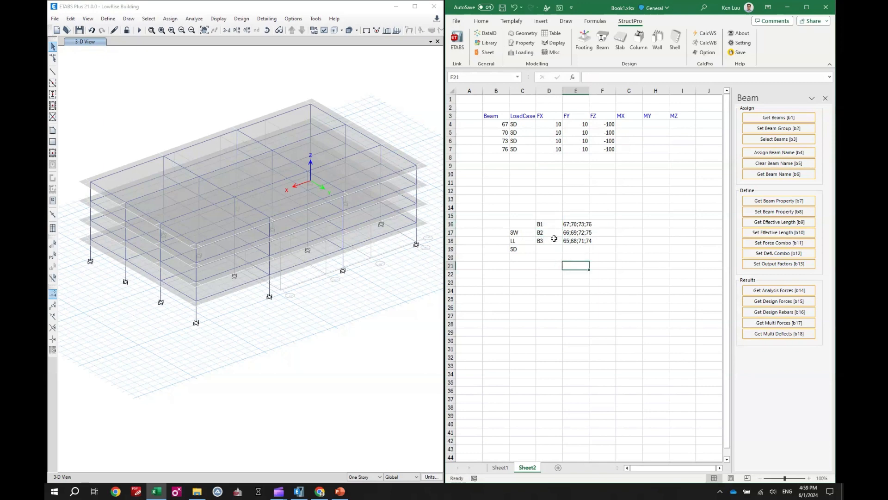
# Step: Clear the load pattern list SW, LL and SD from column C beside the group names
pyautogui.moveTo(524, 232); pyautogui.dragTo(524, 255)
pyautogui.press('Delete')
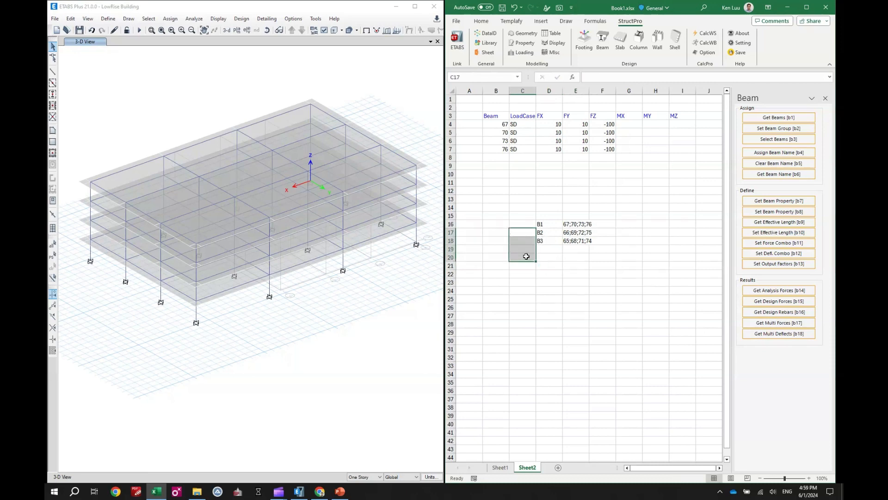
pyautogui.click(554, 282)
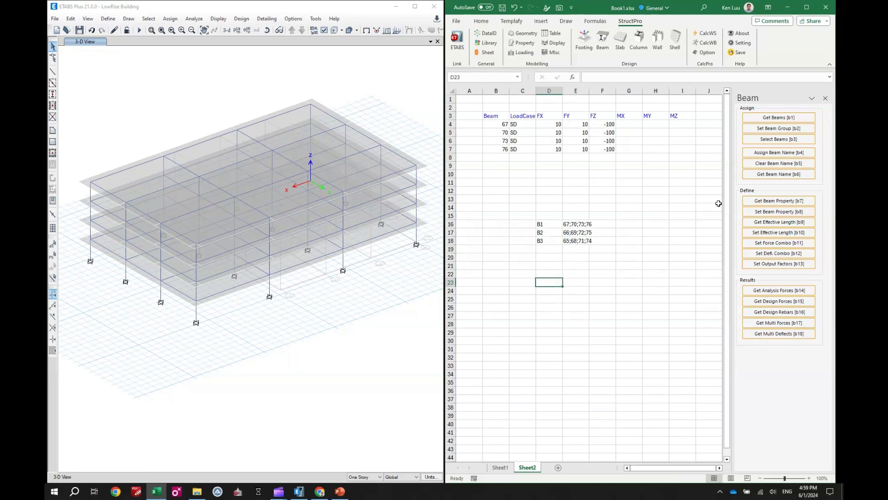
# Step: Create the beam groups in the model from the names and beam lists in Sheet2 range D16:E22
pyautogui.click(779, 129)
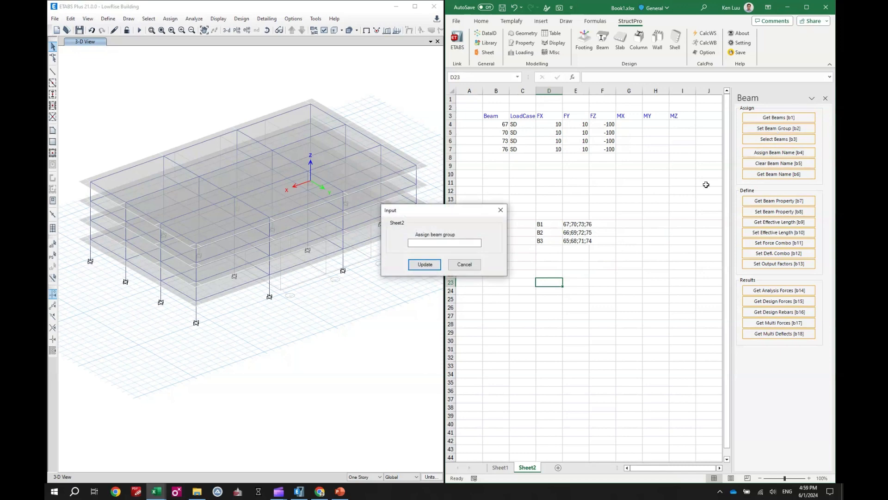
pyautogui.moveTo(550, 223); pyautogui.dragTo(578, 276)
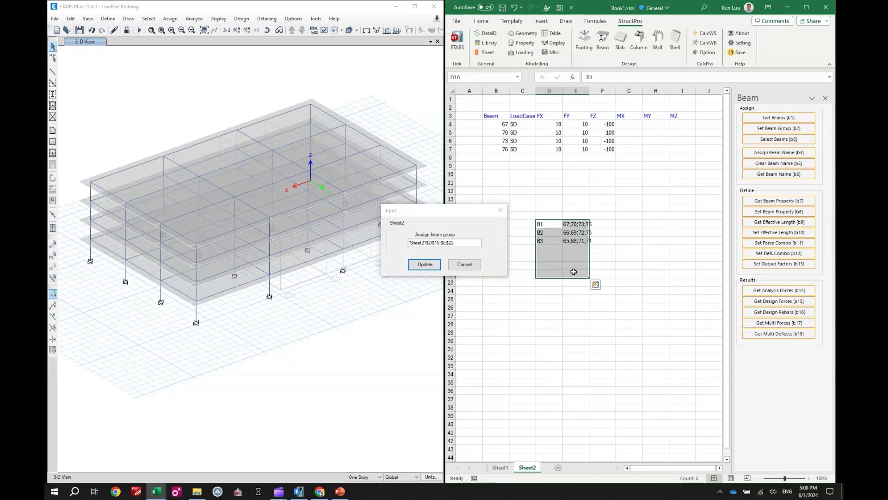
pyautogui.click(425, 264)
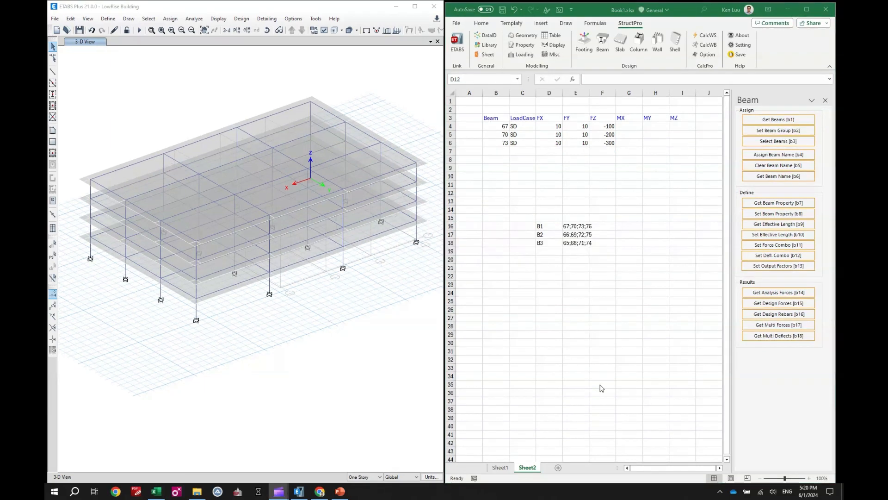
# Step: Replace the beam numbers in B4:B6 with the group names B1, B2 and B3 copied from D16:D18
pyautogui.click(552, 241)
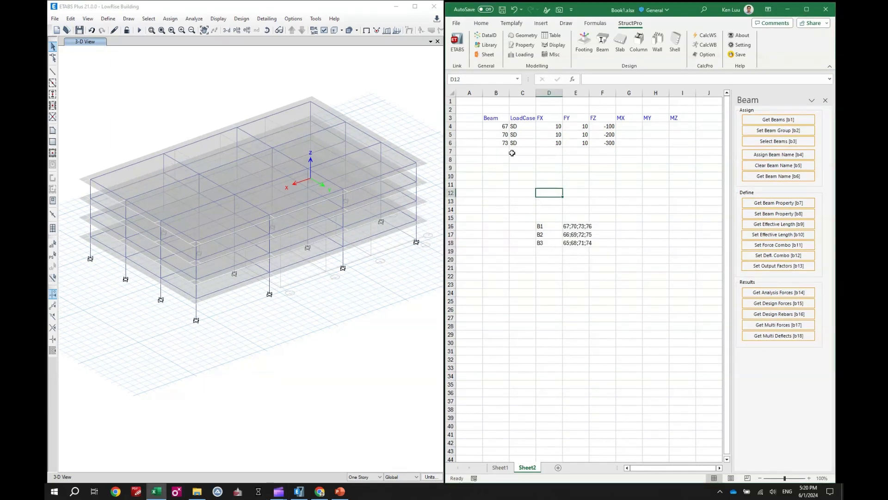
pyautogui.moveTo(541, 223); pyautogui.dragTo(545, 242)
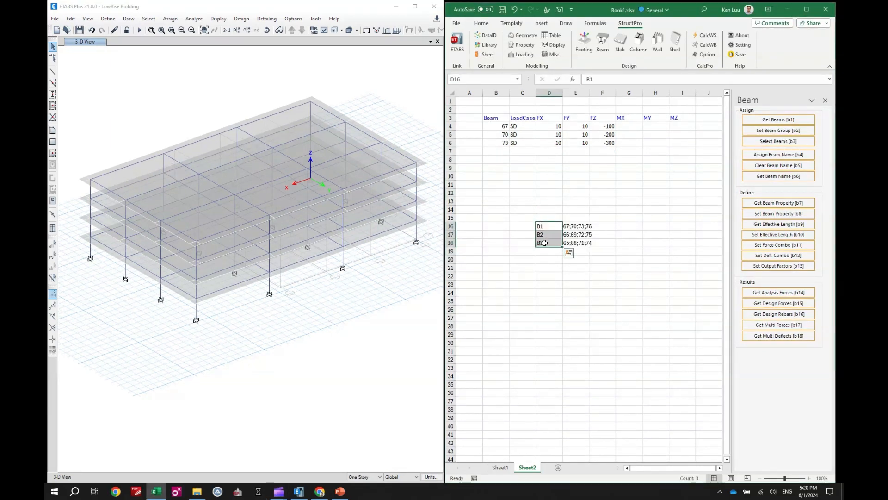
pyautogui.hotkey('ctrl', 'c')
pyautogui.click(496, 128)
pyautogui.hotkey('ctrl', 'v')
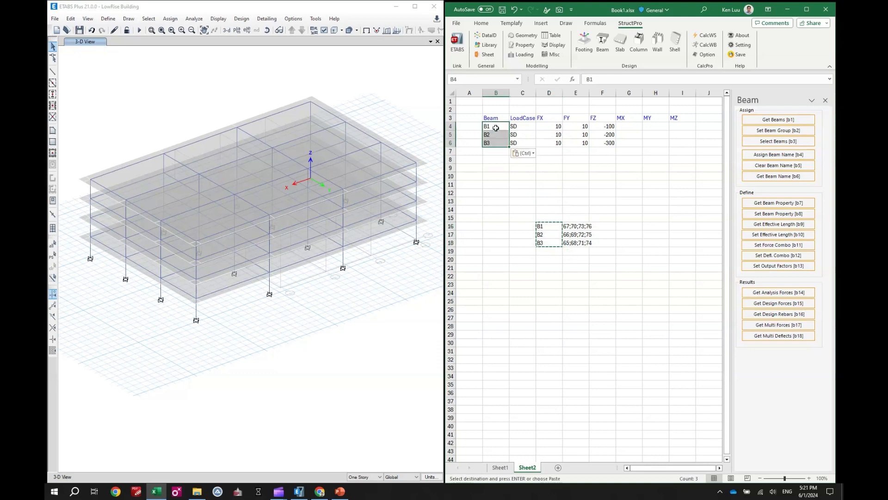
pyautogui.click(502, 178)
pyautogui.press('Escape')
pyautogui.click(521, 200)
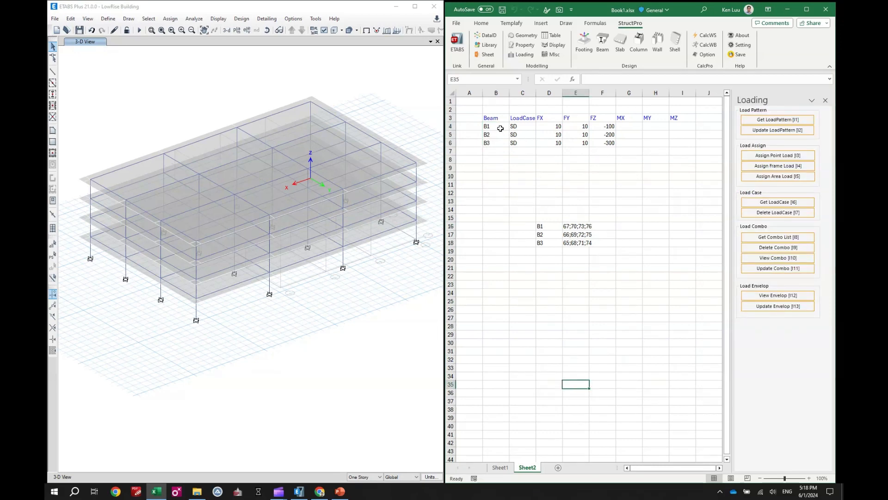
# Step: Assign the SD frame loads to the beam groups listed in B4:B6
pyautogui.moveTo(500, 129); pyautogui.dragTo(494, 143)
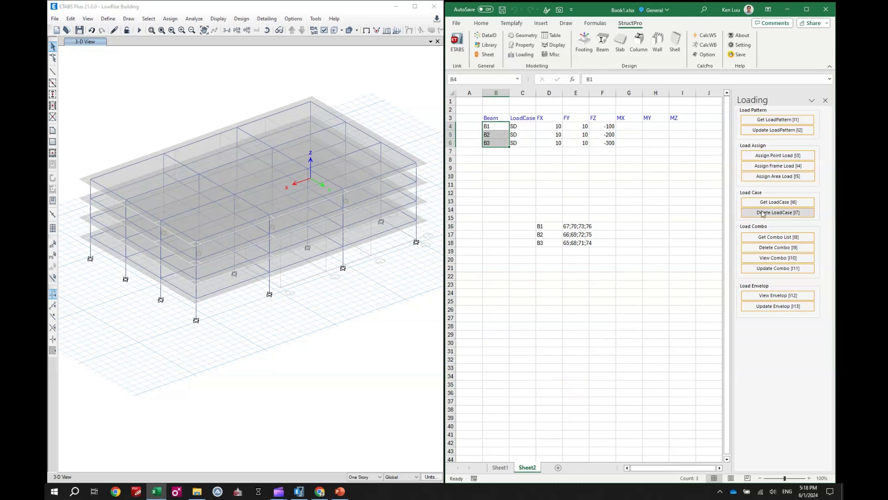
pyautogui.click(774, 166)
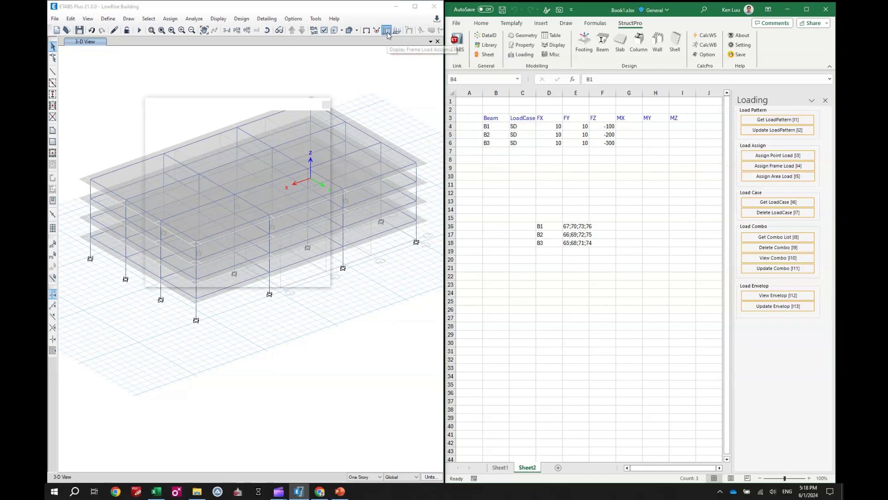
# Step: Display the SD frame span forces with loading values and compare them with the FZ loads in column F
pyautogui.click(479, 326)
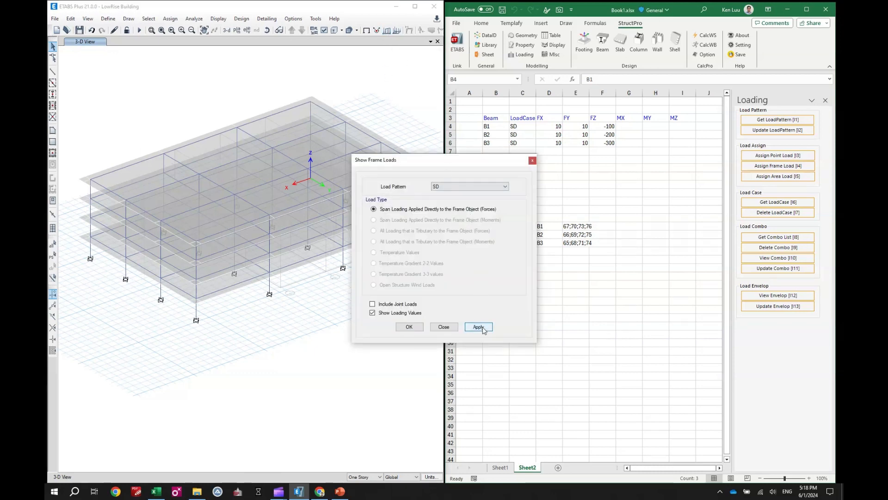
pyautogui.click(444, 327)
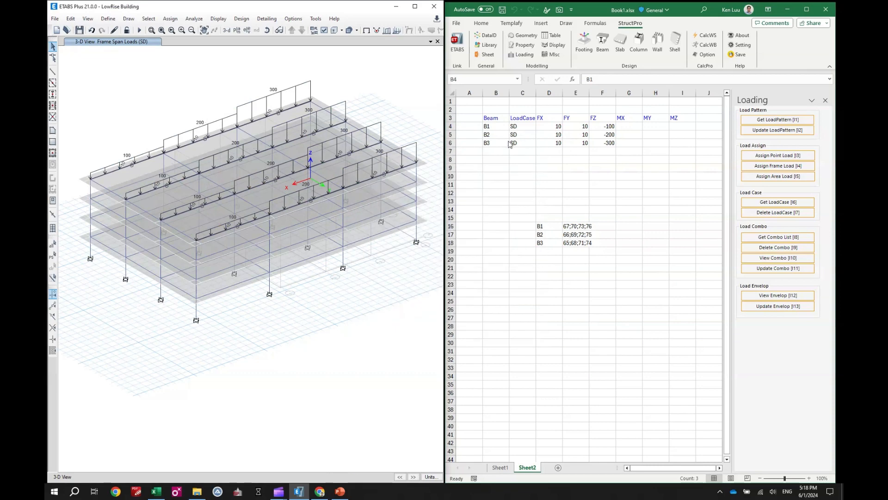
pyautogui.moveTo(602, 125); pyautogui.dragTo(603, 148)
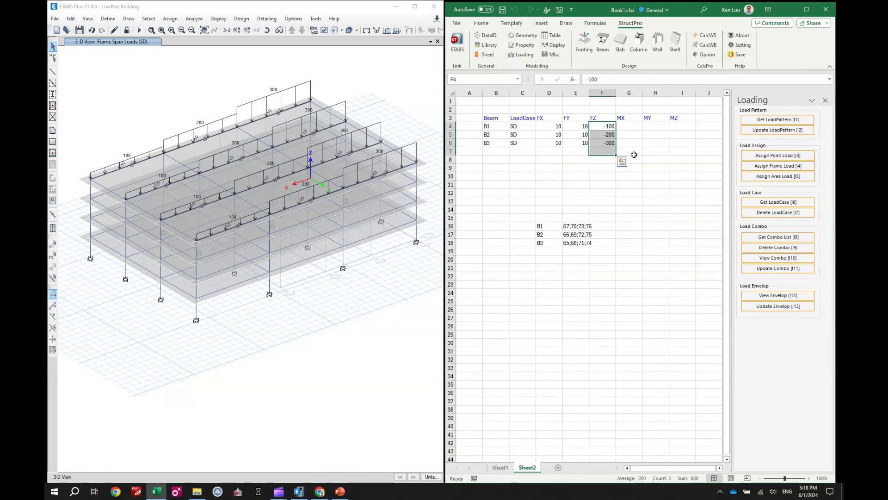
pyautogui.click(550, 184)
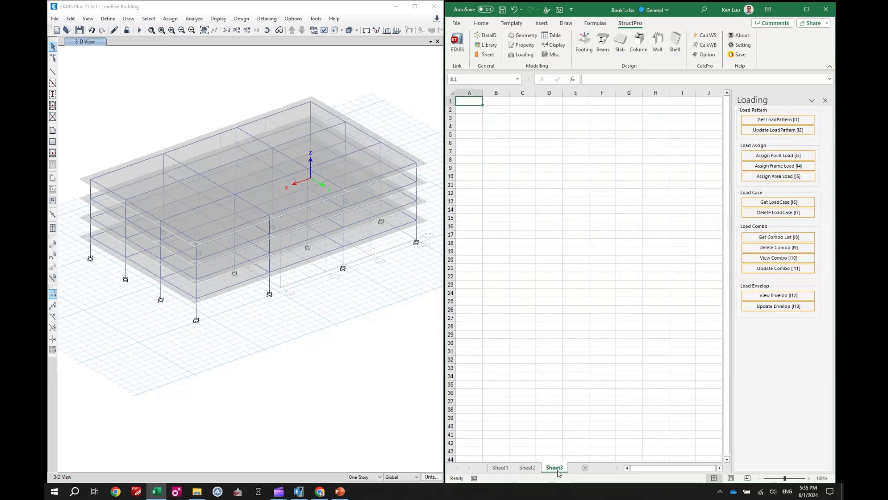
# Step: Insert the Shell index as a table header in B4 of Sheet3
pyautogui.click(518, 151)
pyautogui.click(518, 167)
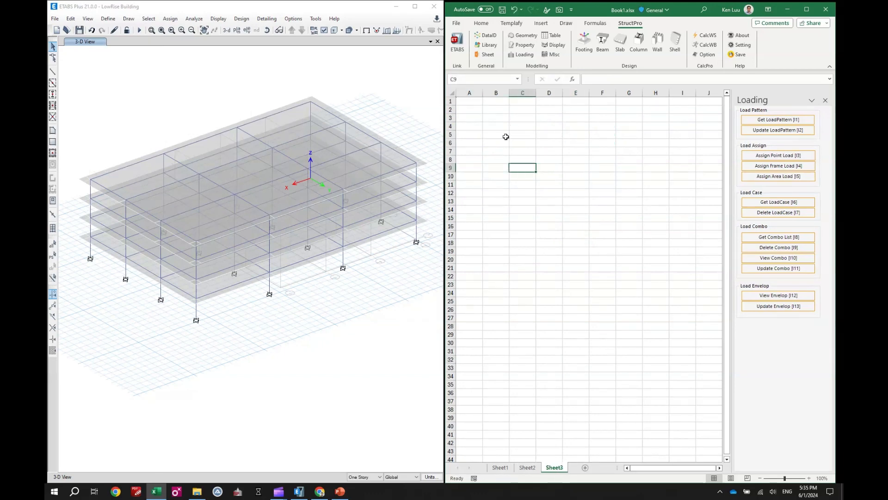
pyautogui.click(504, 126)
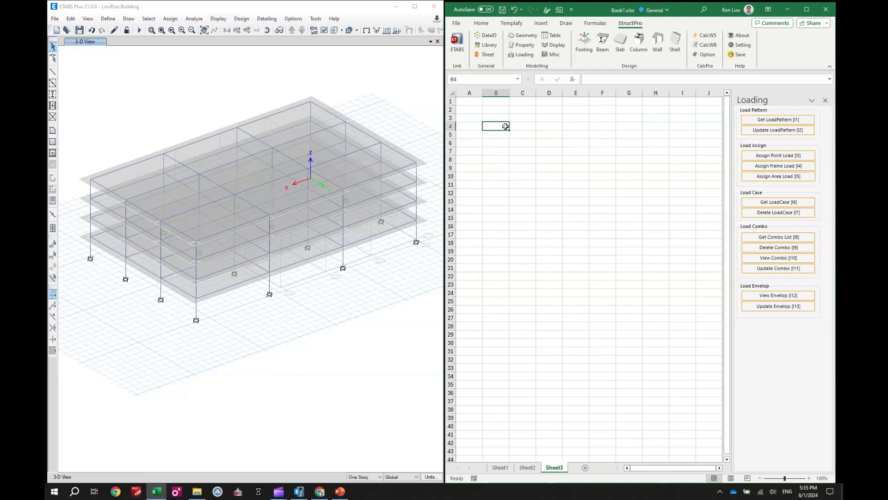
pyautogui.click(486, 36)
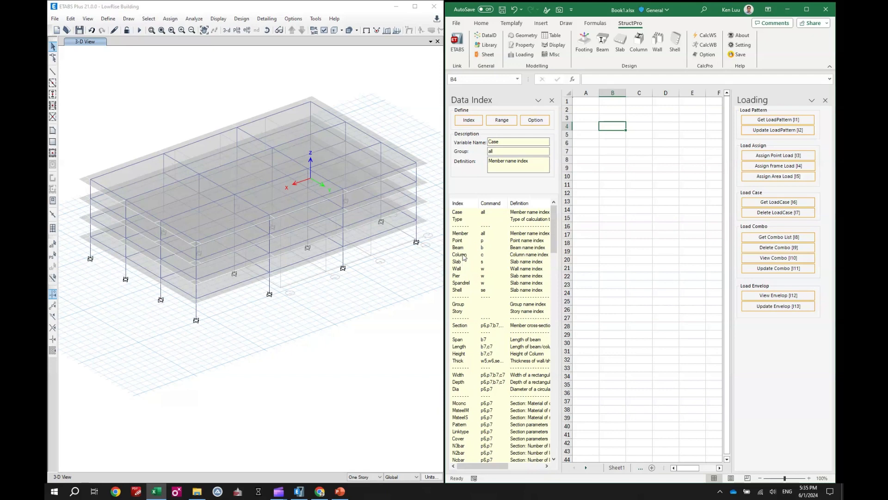
pyautogui.click(465, 290)
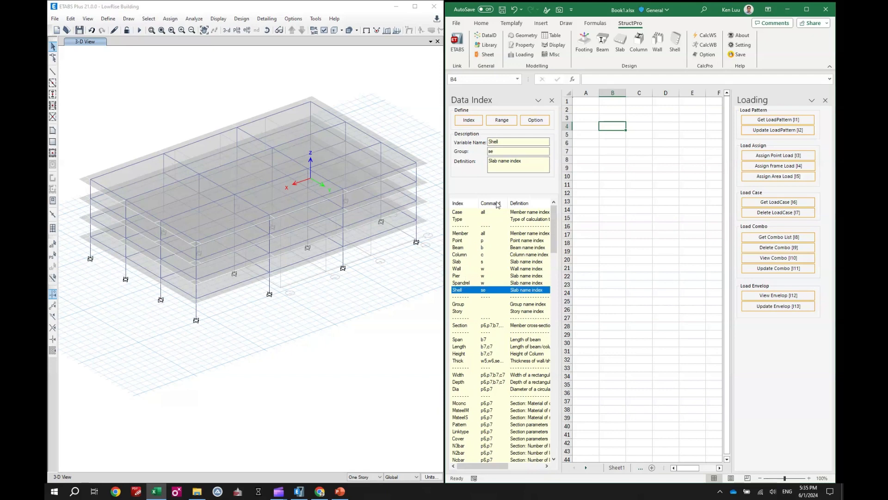
pyautogui.click(468, 119)
# Step: Insert the LoadCase index as the header in C4, beside the Shell header
pyautogui.click(640, 126)
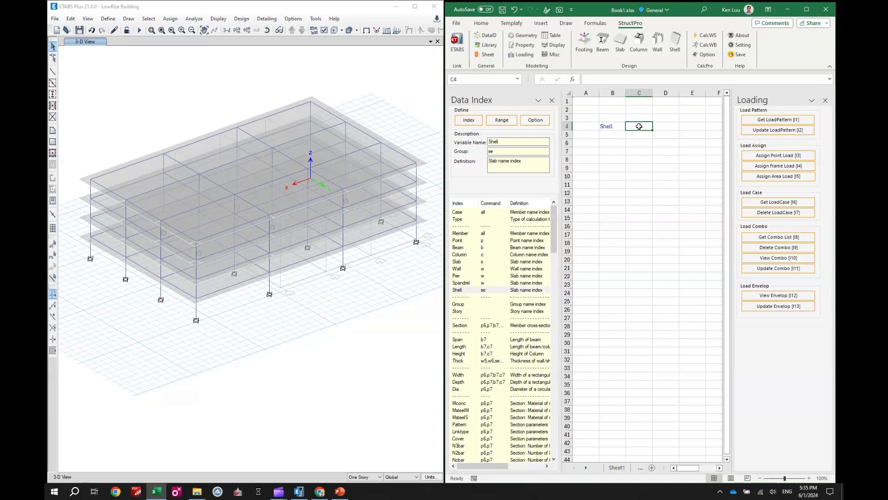
pyautogui.scroll(-4, 509, 291)
pyautogui.scroll(-10, 477, 410)
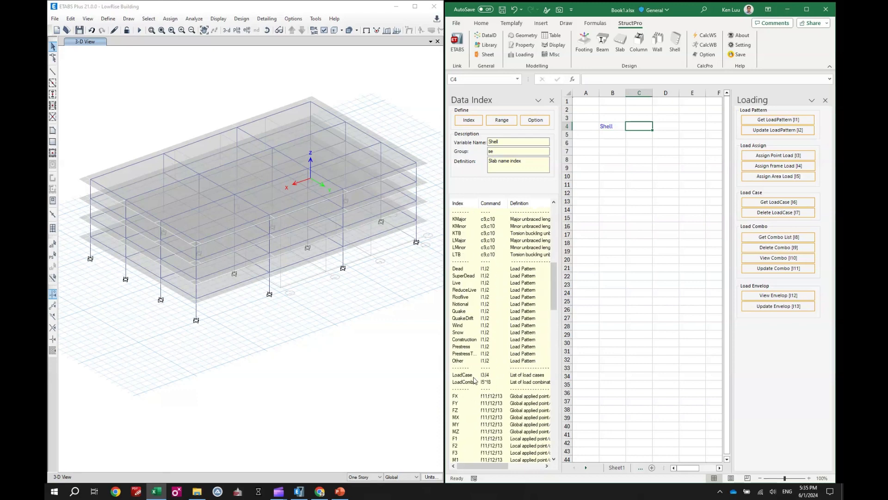
pyautogui.click(474, 375)
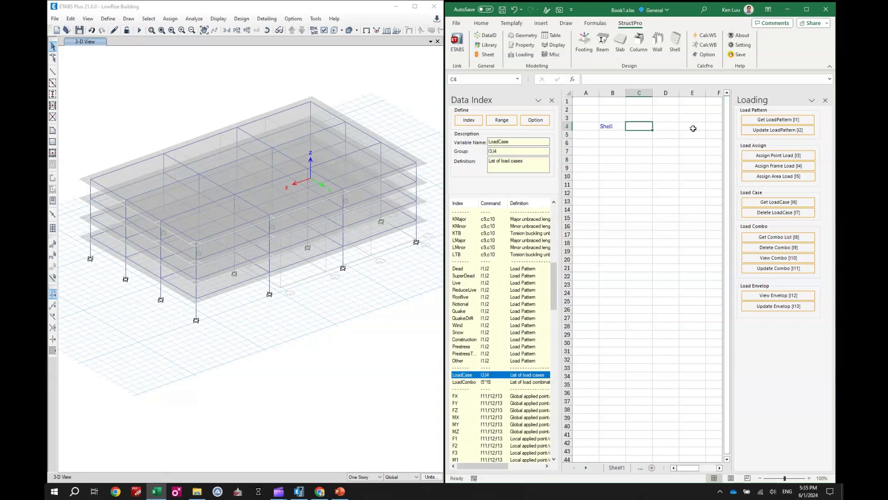
pyautogui.click(469, 120)
# Step: Insert the FX, FY, FZ, MX, MY and MZ indexes as headers in D4:I4 and close the data index
pyautogui.scroll(-2, 468, 373)
pyautogui.click(467, 354)
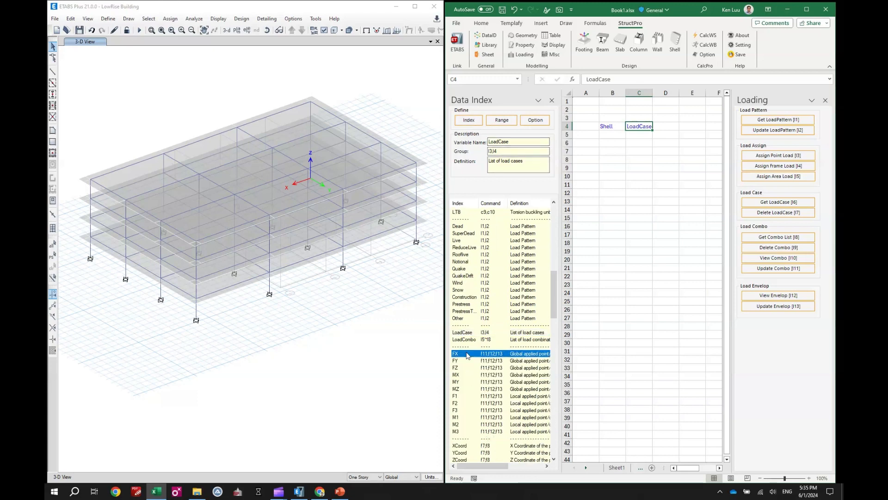
pyautogui.keyDown('shift'); pyautogui.click(468, 390); pyautogui.keyUp('shift')
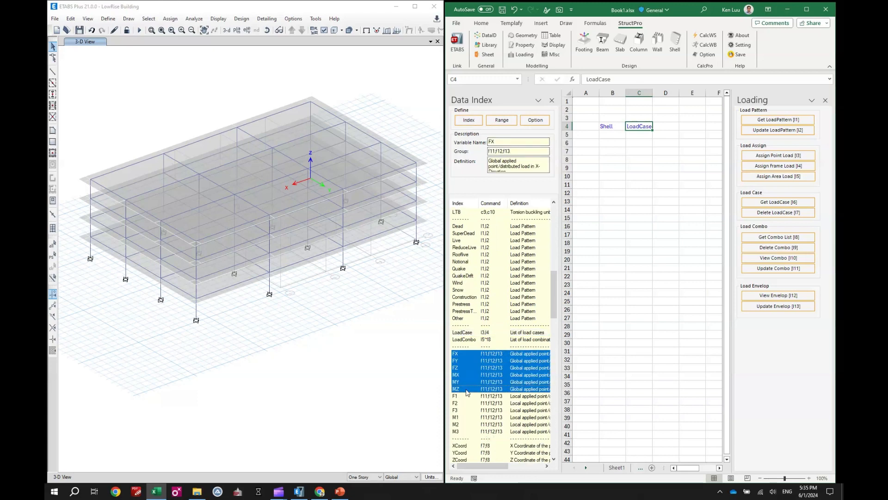
pyautogui.click(469, 121)
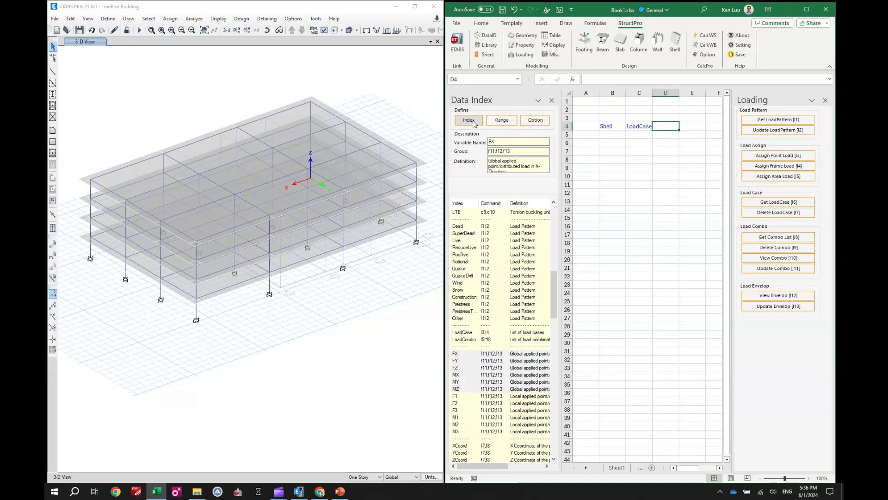
pyautogui.click(551, 101)
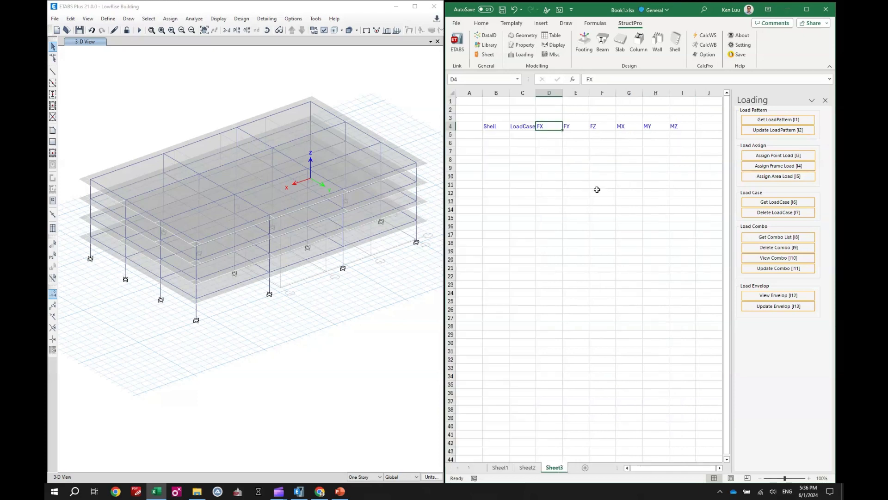
pyautogui.click(597, 192)
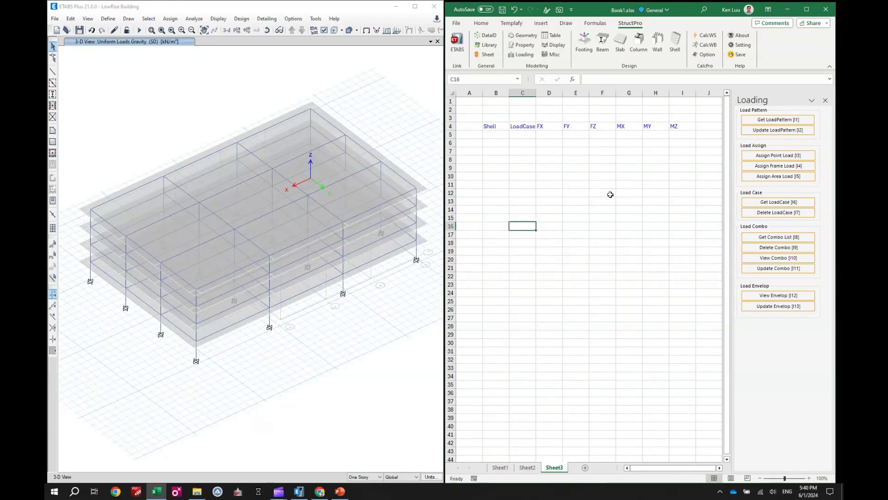
# Step: Select the three roof shells along the building's far long side in the model and list their numbers from B5 down
pyautogui.moveTo(496, 134); pyautogui.dragTo(495, 168)
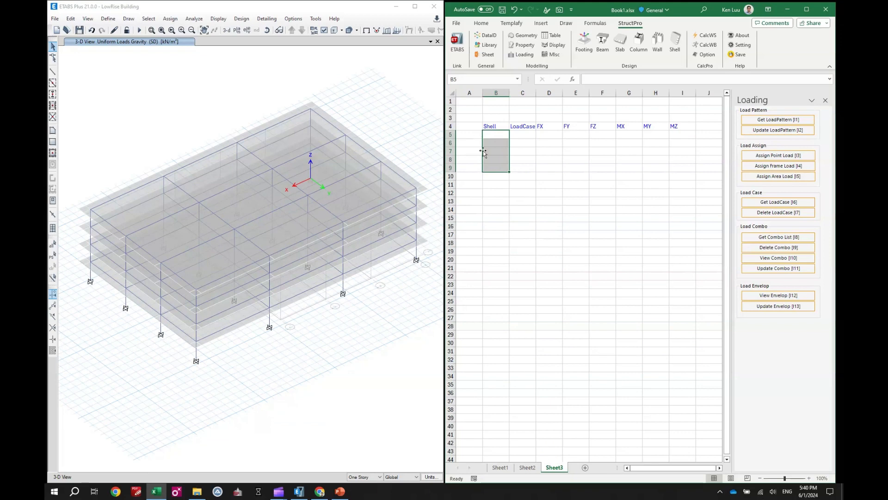
pyautogui.click(676, 44)
pyautogui.click(586, 225)
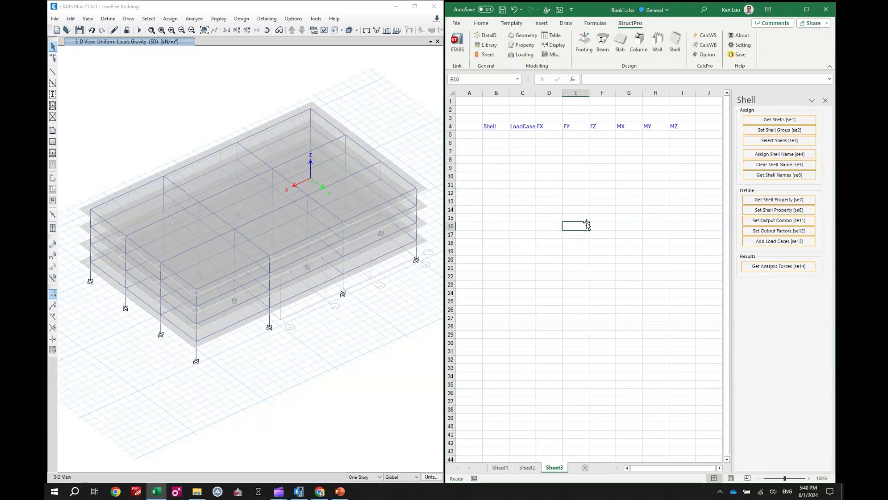
pyautogui.click(140, 195)
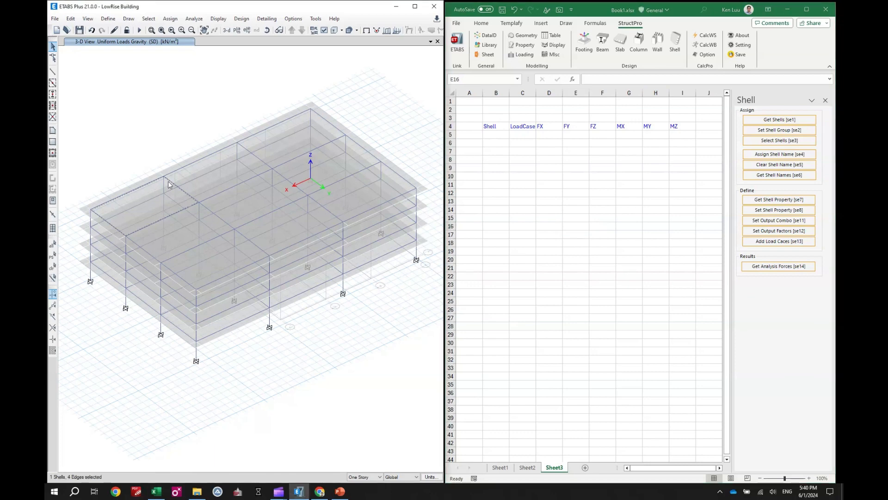
pyautogui.click(279, 134)
pyautogui.moveTo(496, 135); pyautogui.dragTo(499, 143)
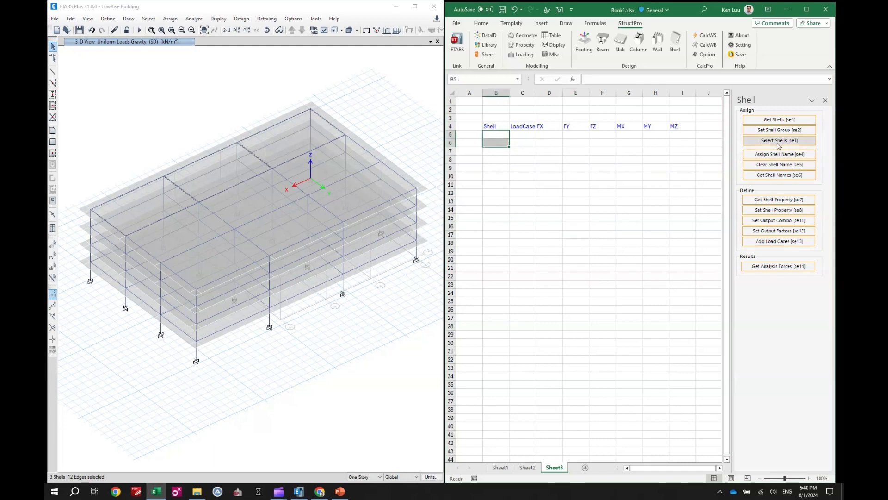
pyautogui.click(768, 120)
pyautogui.click(583, 209)
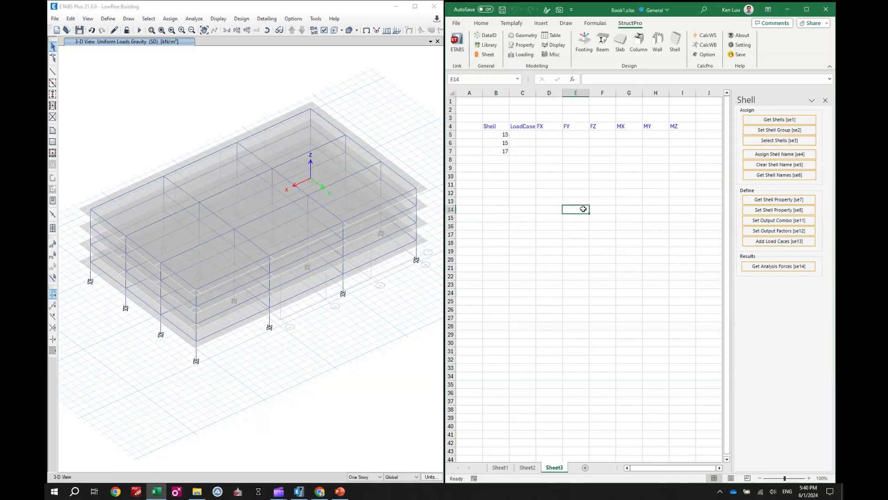
pyautogui.moveTo(497, 135); pyautogui.dragTo(499, 151)
pyautogui.click(604, 202)
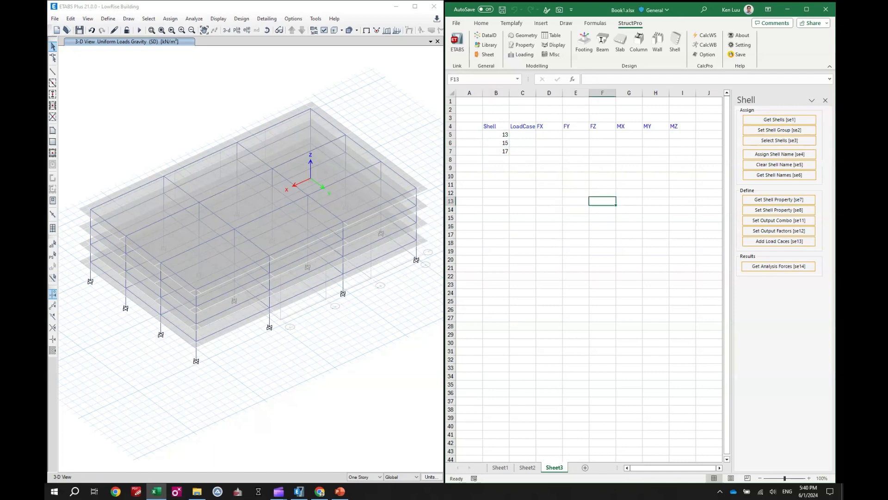
# Step: List the model's load patterns in Sheet3 starting at B18
pyautogui.click(496, 243)
pyautogui.click(521, 54)
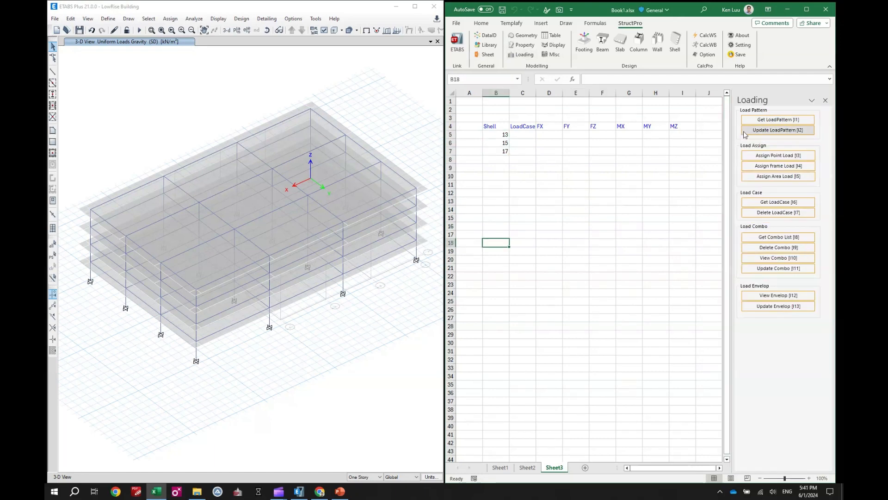
pyautogui.click(767, 119)
# Step: Copy the SD load pattern name from B20 into the LoadCase cells C5:C7
pyautogui.click(498, 260)
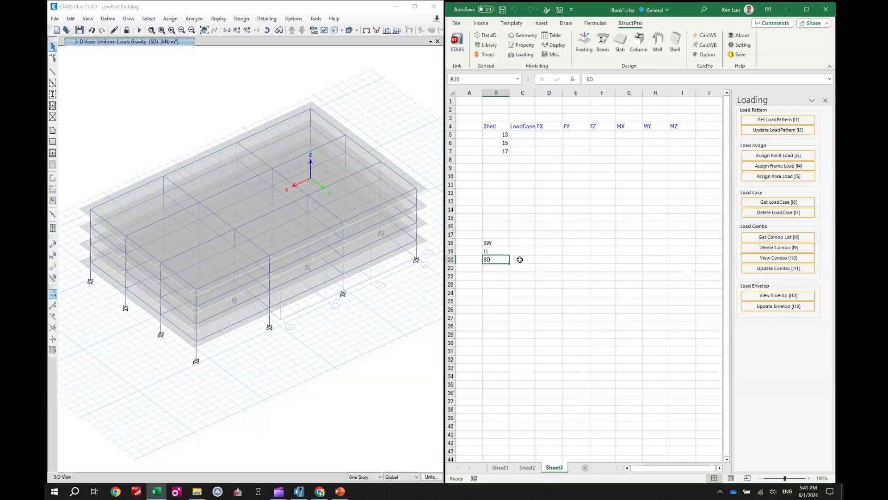
pyautogui.hotkey('ctrl', 'c')
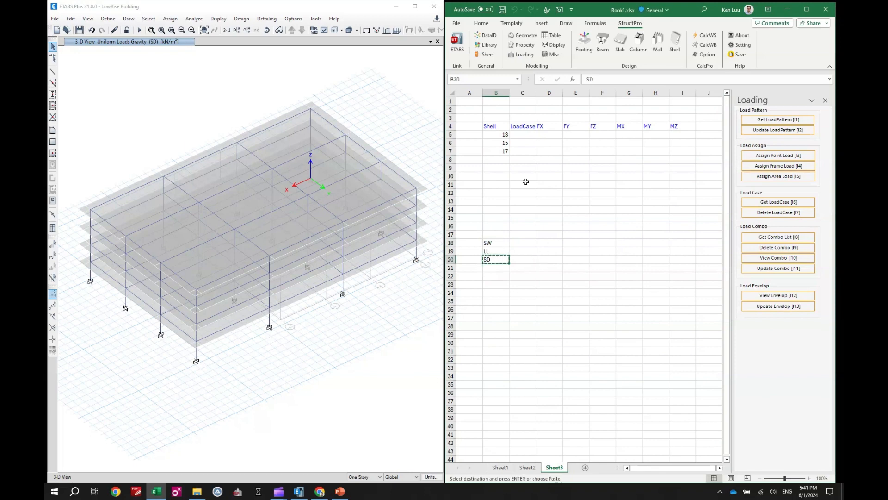
pyautogui.click(531, 135)
pyautogui.hotkey('ctrl', 'v')
pyautogui.moveTo(535, 140); pyautogui.dragTo(535, 156)
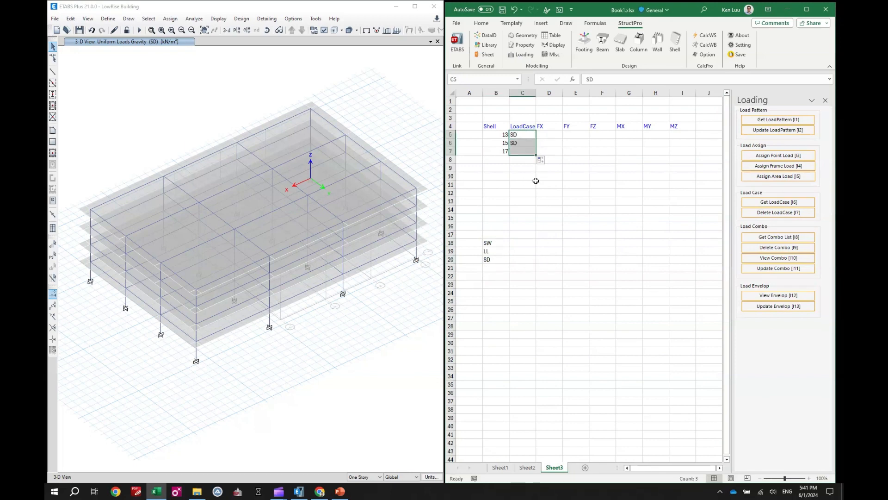
pyautogui.click(541, 231)
# Step: Enter an FZ load of -100 for all three shells in F5:F7
pyautogui.click(552, 134)
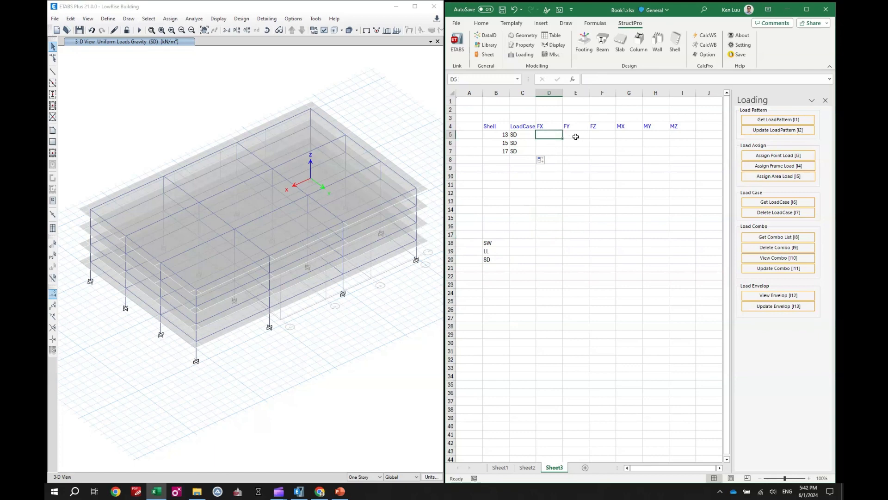
pyautogui.click(607, 135)
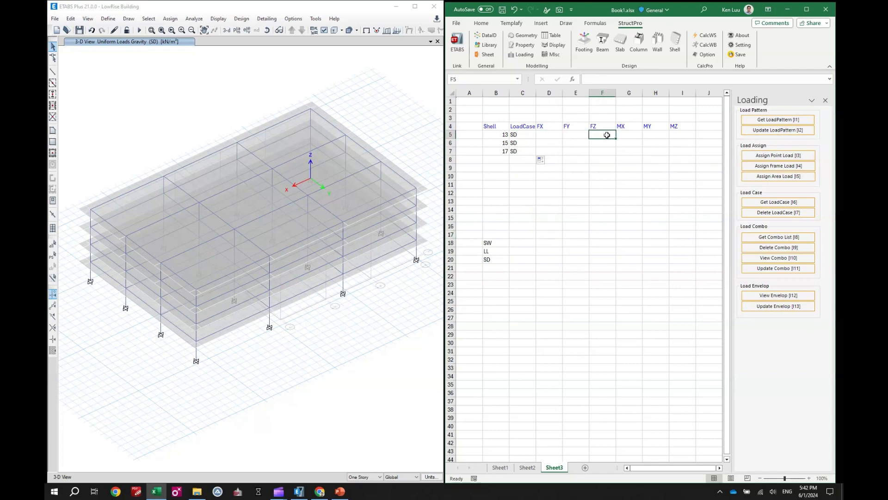
pyautogui.write('-')
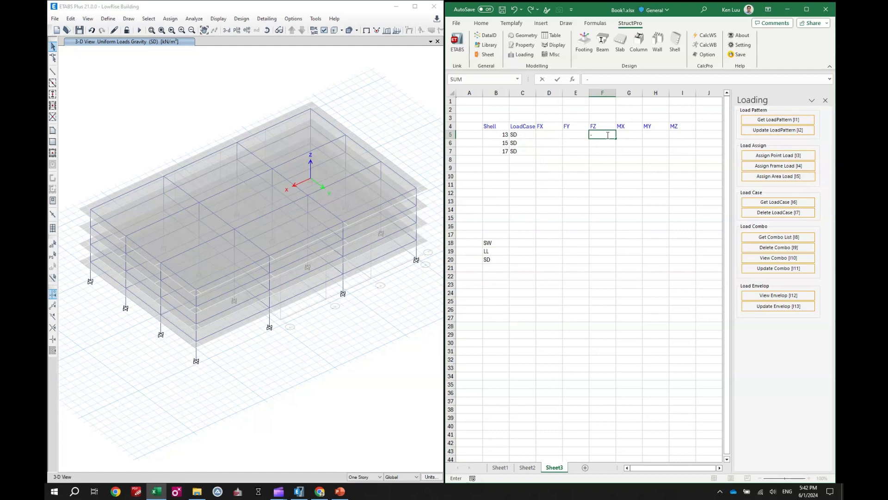
pyautogui.press('Return')
pyautogui.click(610, 135)
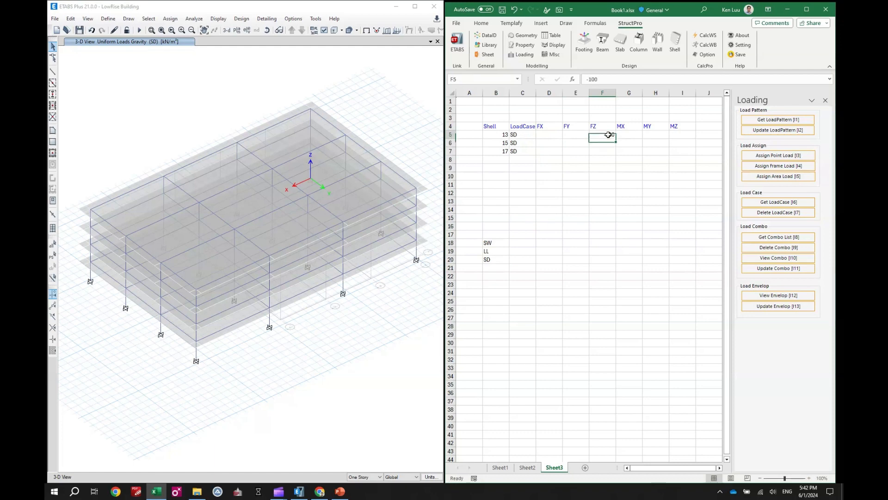
pyautogui.moveTo(616, 139); pyautogui.dragTo(616, 153)
pyautogui.click(604, 182)
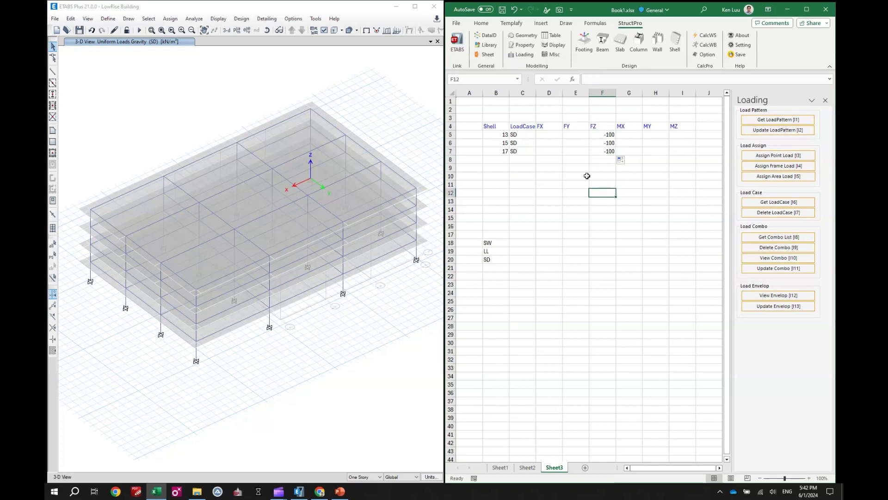
# Step: Enter FX and FY loads of 10 for all three shells in D5:E7
pyautogui.click(549, 136)
pyautogui.write('1')
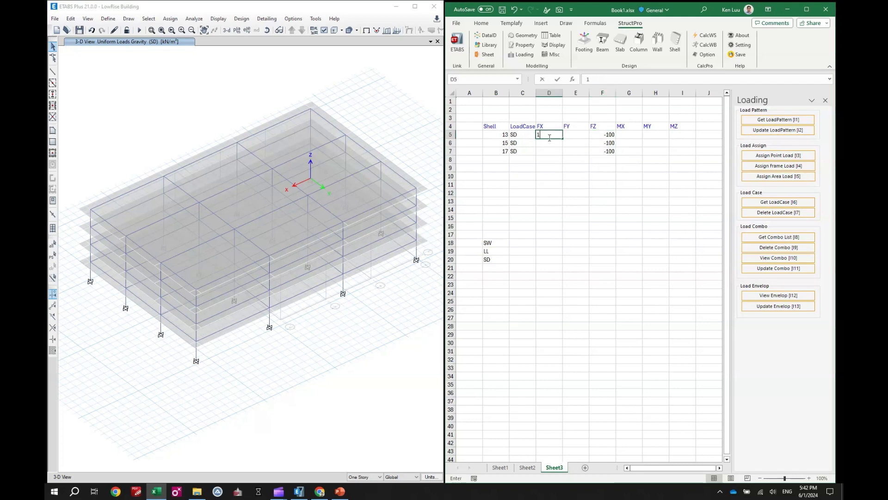
pyautogui.write('0')
pyautogui.click(587, 133)
pyautogui.write('1')
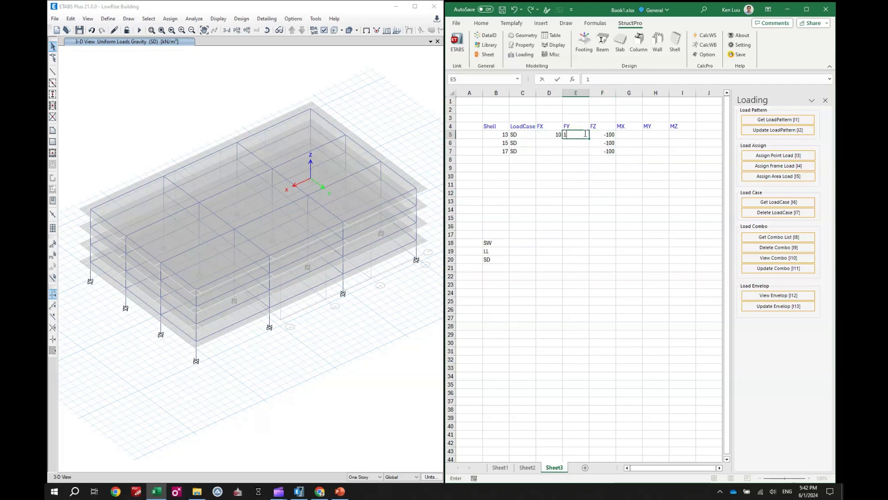
pyautogui.press('Return')
pyautogui.moveTo(557, 134); pyautogui.dragTo(589, 155)
pyautogui.click(569, 190)
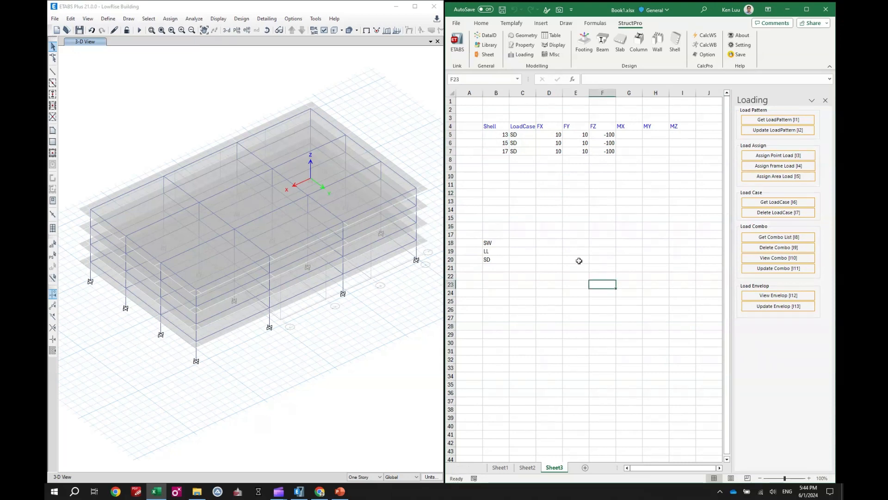
# Step: Assign the SD area loads to the shells listed in B5:B7
pyautogui.moveTo(502, 133); pyautogui.dragTo(503, 151)
pyautogui.click(773, 177)
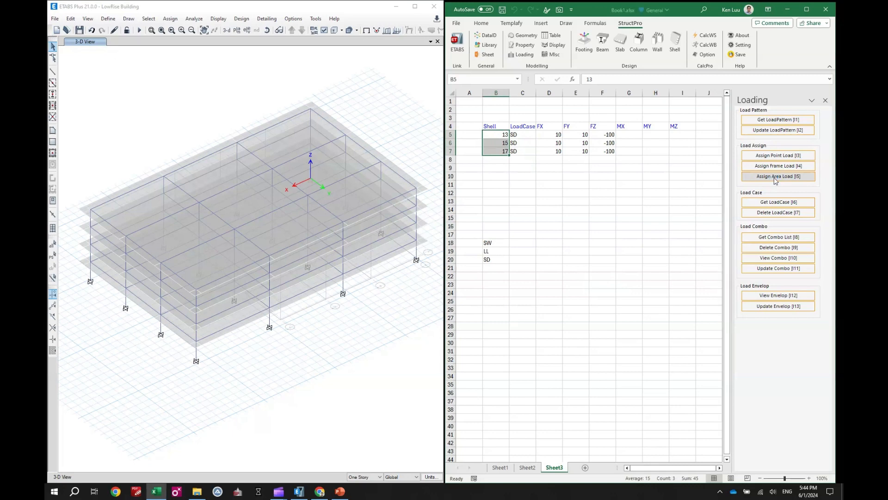
# Step: Display the SD uniform shell loads in the Global-X direction and in the Gravity direction to check the assigned values
pyautogui.click(394, 32)
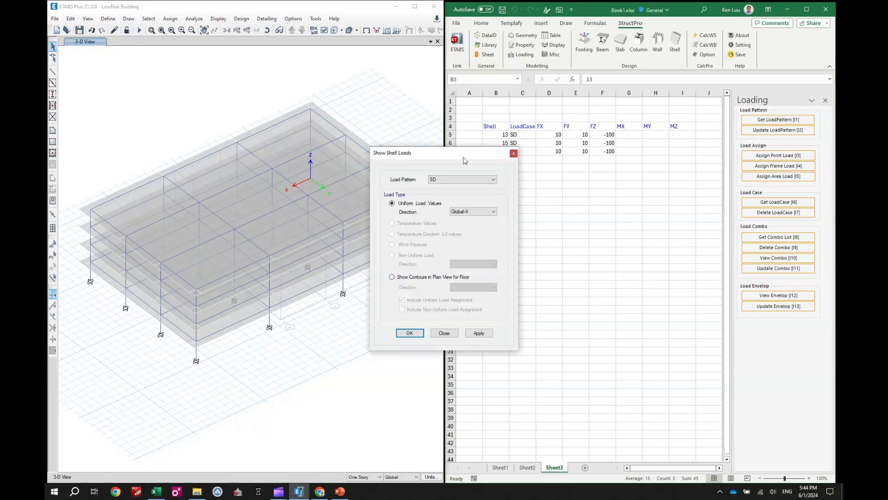
pyautogui.click(480, 335)
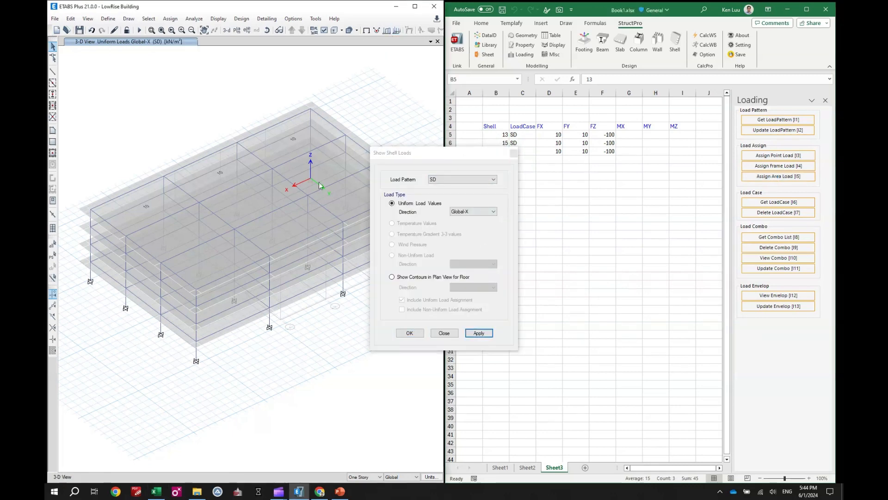
pyautogui.click(474, 212)
pyautogui.click(475, 236)
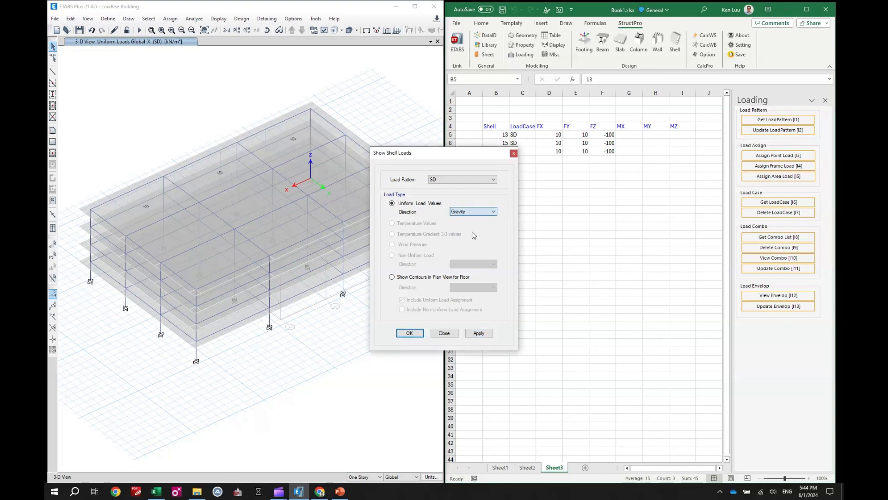
pyautogui.click(480, 333)
pyautogui.click(444, 333)
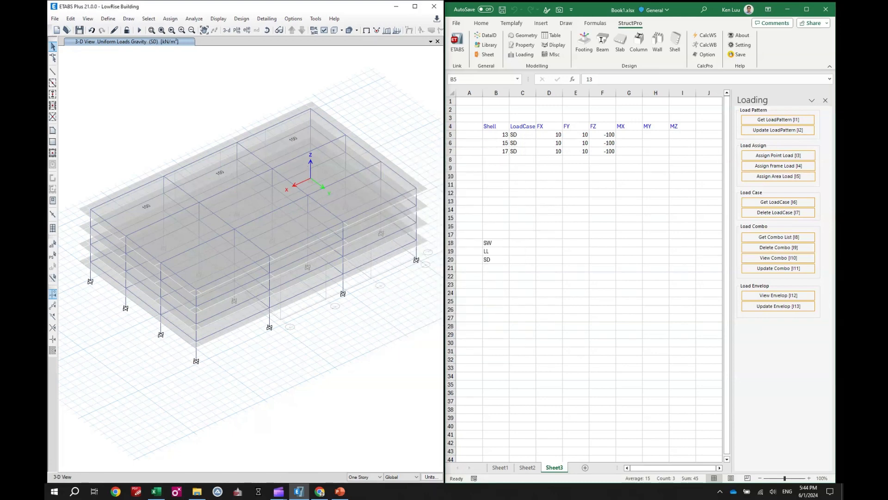
# Step: Turn off the load display and read the three roof shells along the back edge into cell D12
pyautogui.click(597, 235)
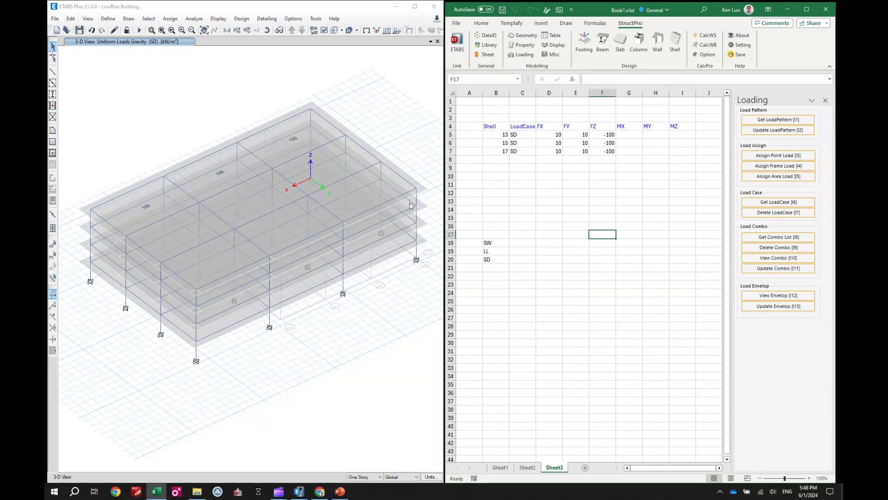
pyautogui.click(366, 30)
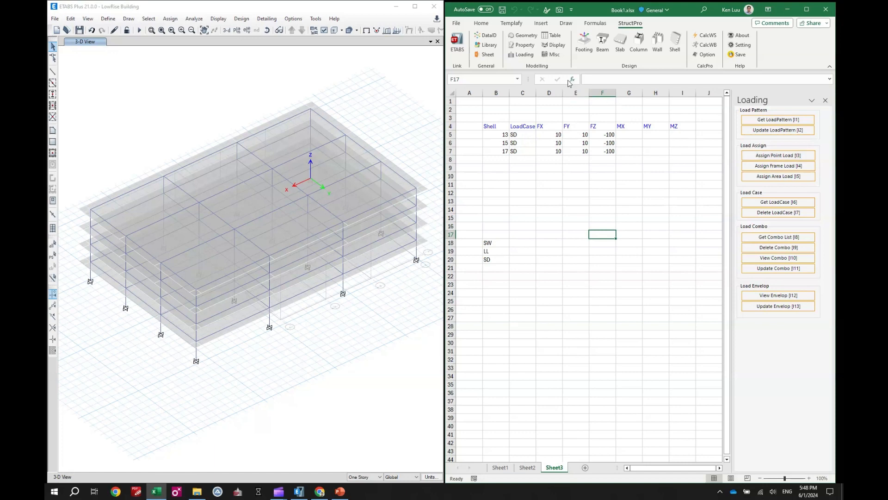
pyautogui.click(675, 48)
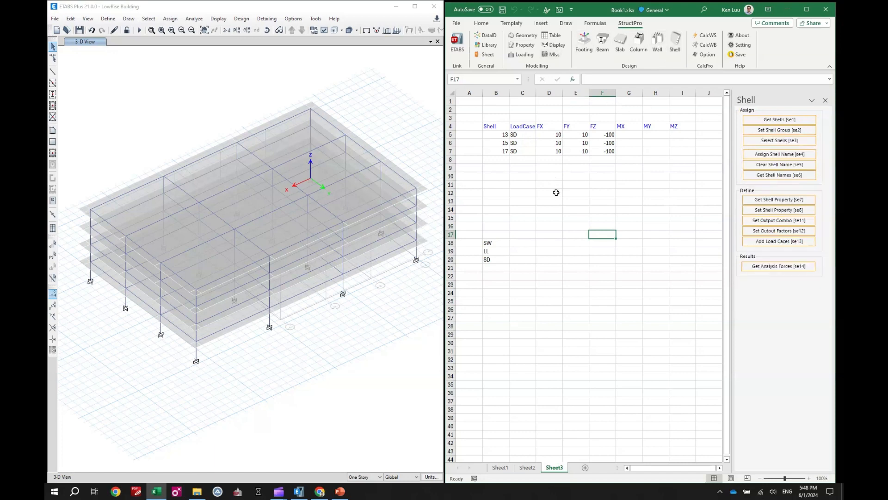
pyautogui.click(555, 193)
pyautogui.click(155, 190)
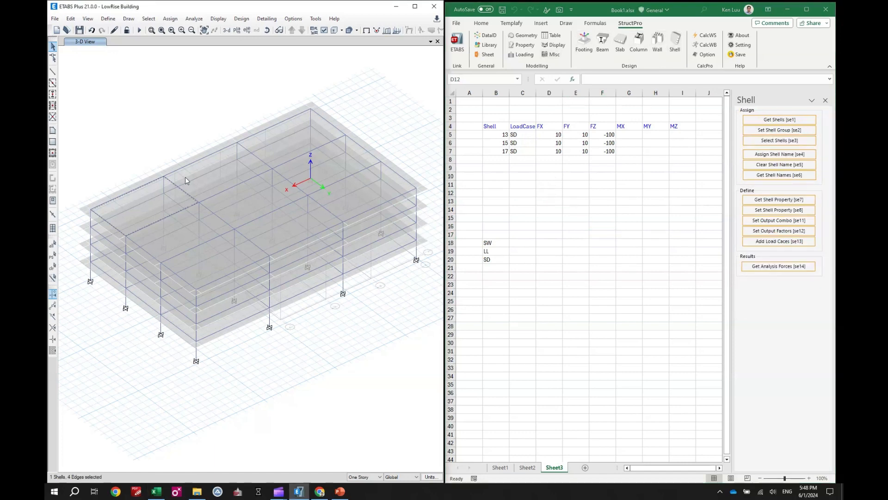
pyautogui.click(302, 125)
pyautogui.click(780, 120)
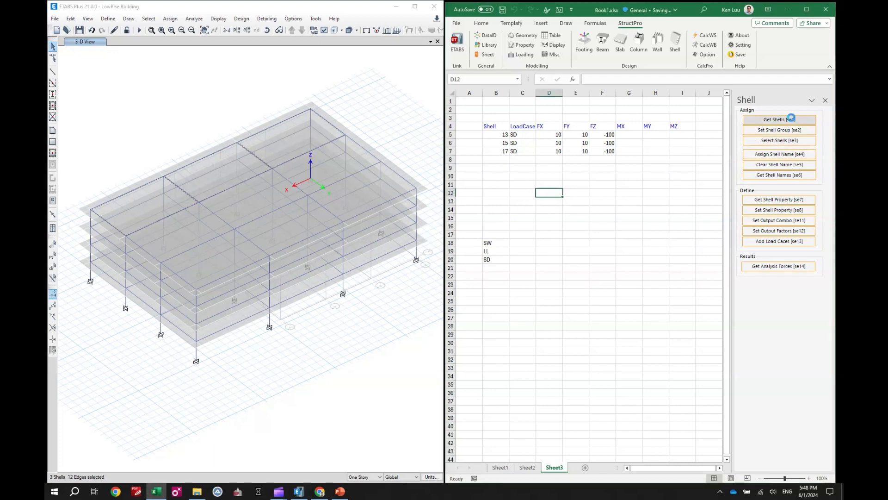
# Step: Select the three roof shells in the middle row and read their numbers into cell D13
pyautogui.click(149, 230)
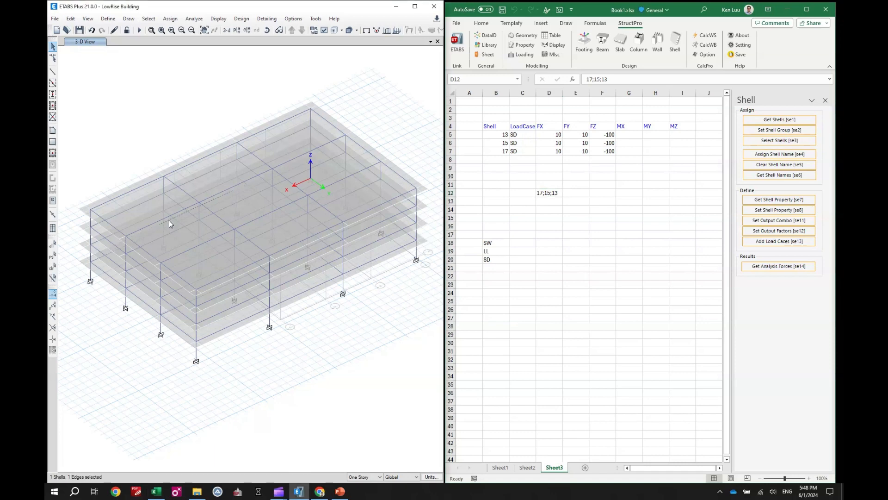
pyautogui.click(172, 254)
pyautogui.click(241, 222)
pyautogui.click(310, 195)
pyautogui.click(560, 202)
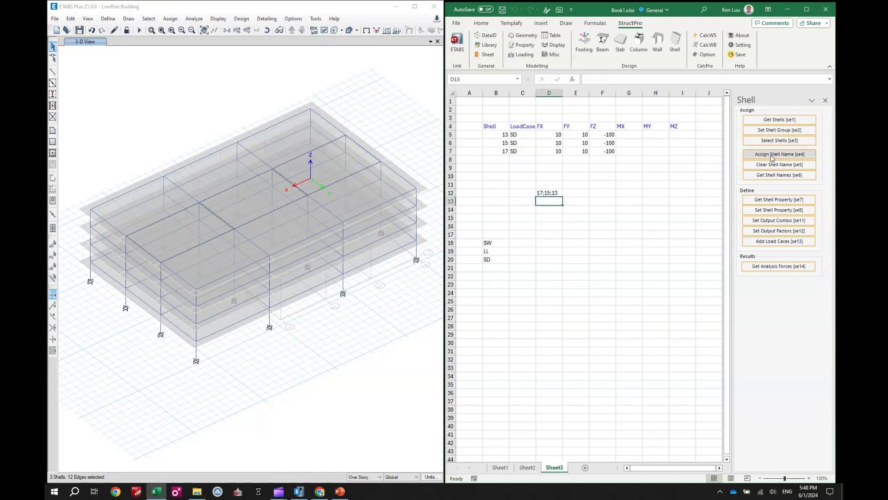
pyautogui.click(777, 120)
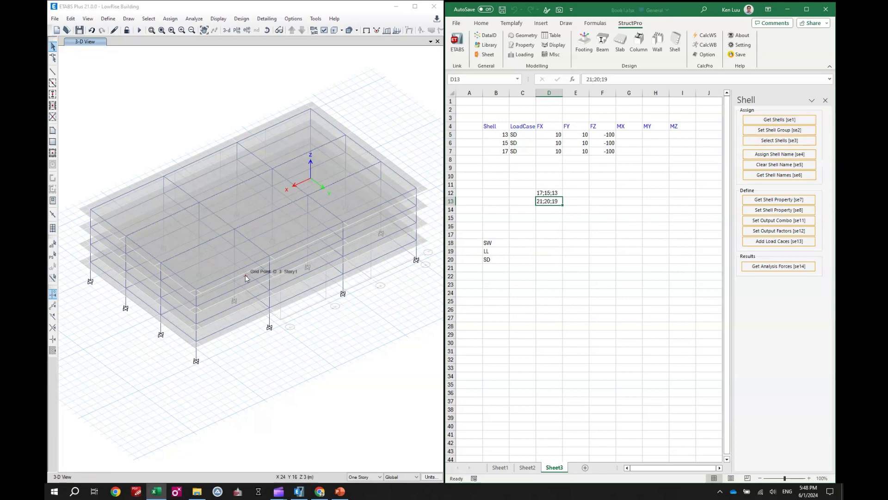
# Step: Select the three roof shells along the front edge and read their numbers into cell D14
pyautogui.click(210, 281)
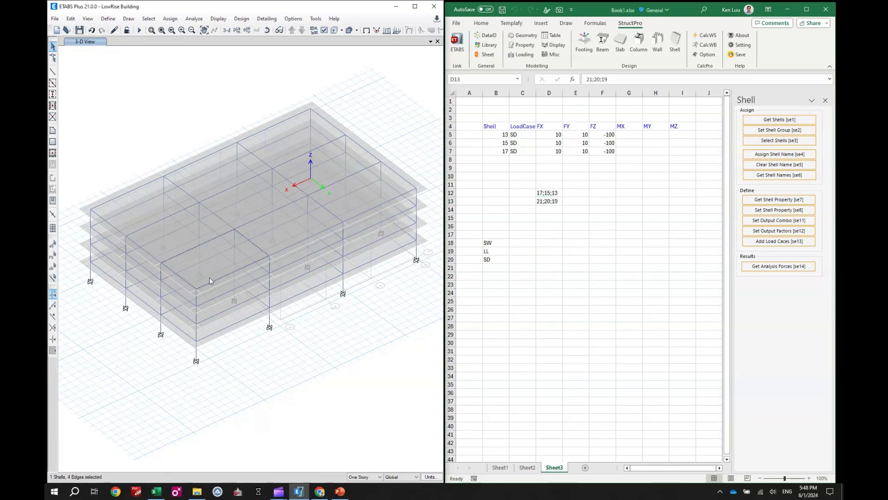
pyautogui.click(344, 217)
pyautogui.click(550, 209)
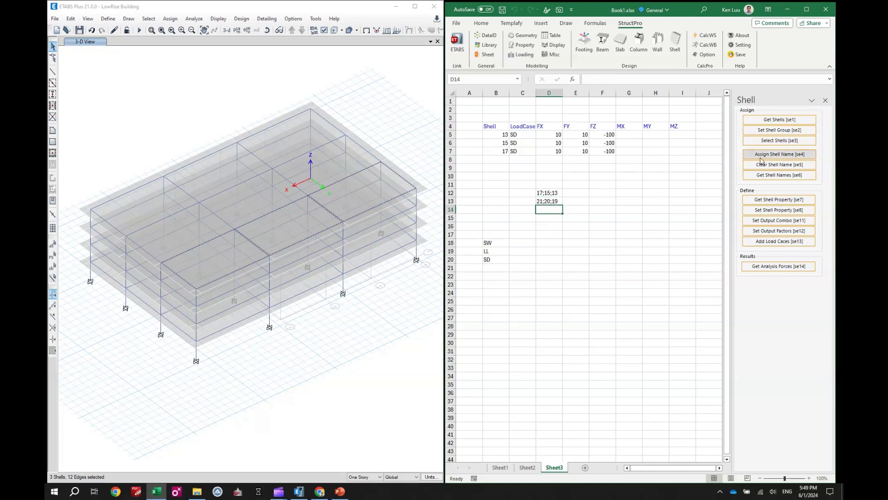
pyautogui.click(767, 120)
pyautogui.click(523, 193)
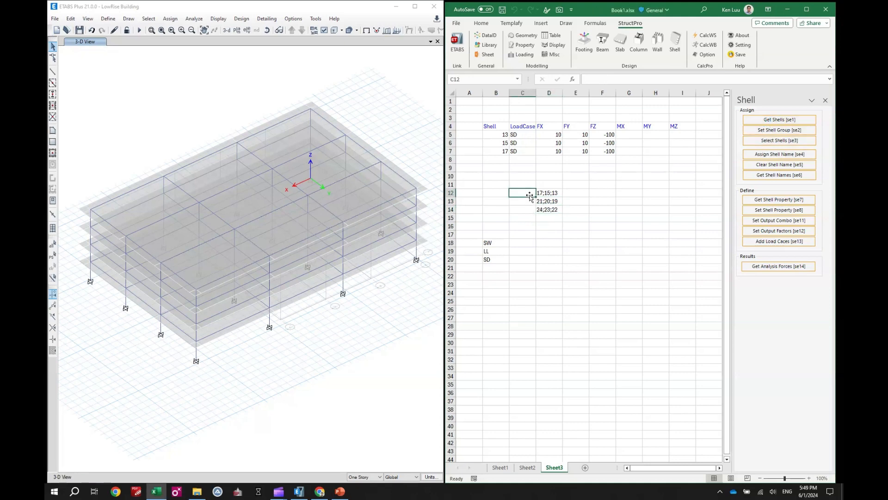
pyautogui.write('SS1')
pyautogui.press('Return')
pyautogui.write('X')
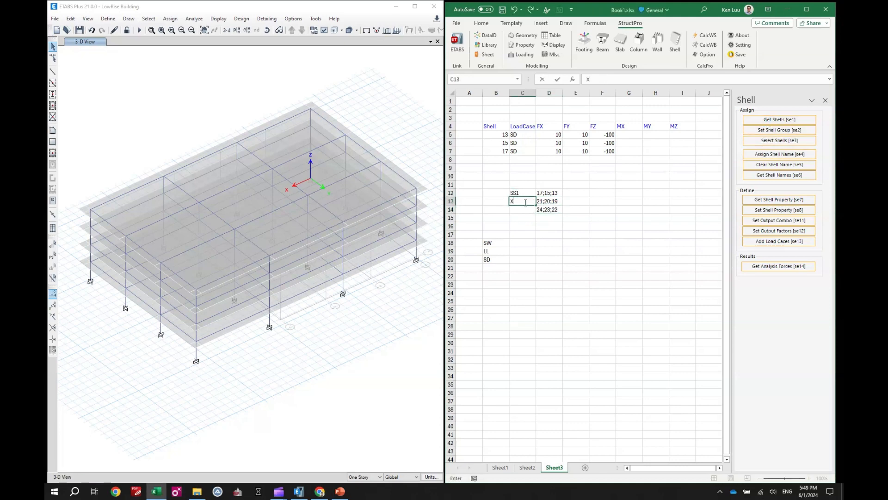
# Step: Enter the shell group names A1, A2 and A3 in C12:C14 beside the shell lists
pyautogui.click(522, 193)
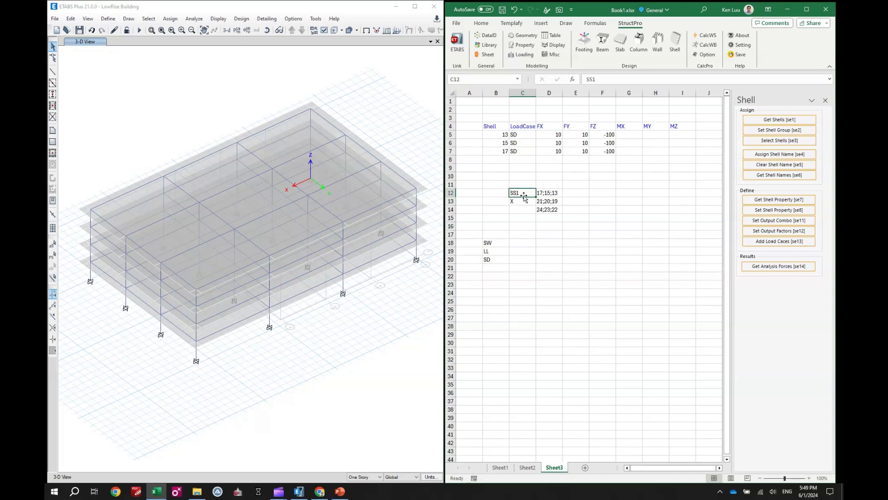
pyautogui.write('A1')
pyautogui.press('Return')
pyautogui.write('A2')
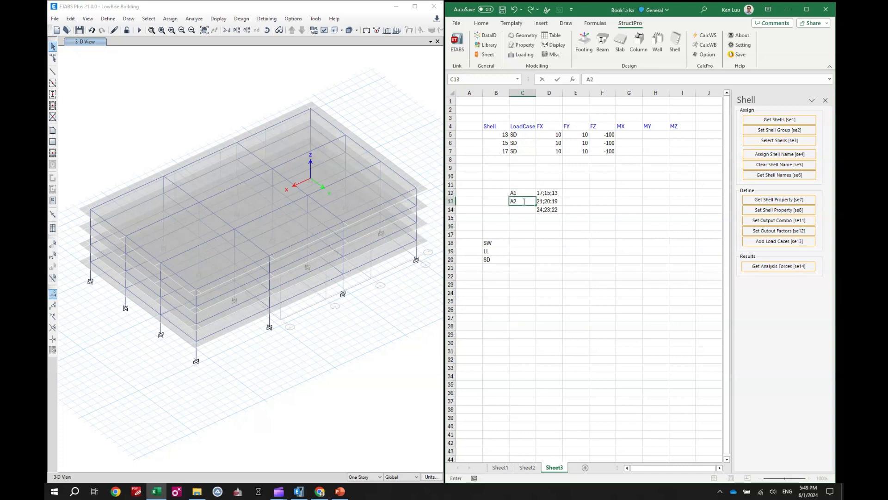
pyautogui.press('Return')
pyautogui.write('A3')
pyautogui.click(529, 223)
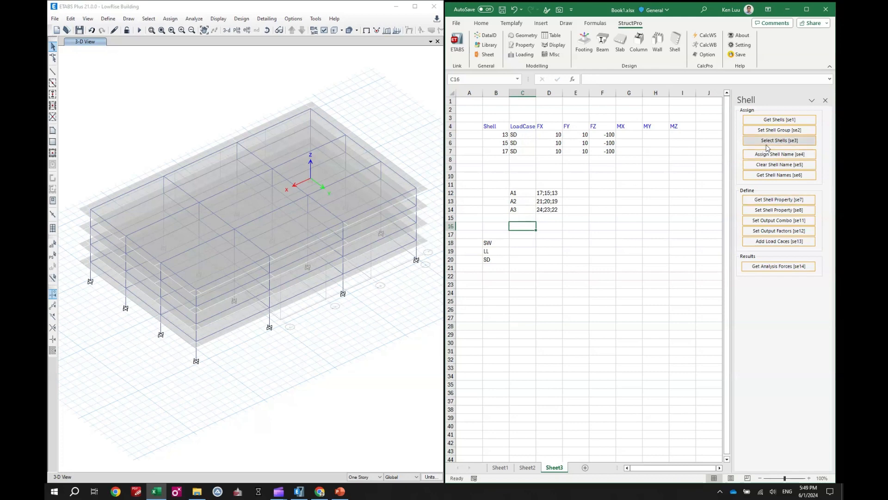
# Step: Assign the shell groups to the ETABS model from the range C12:D19
pyautogui.click(781, 130)
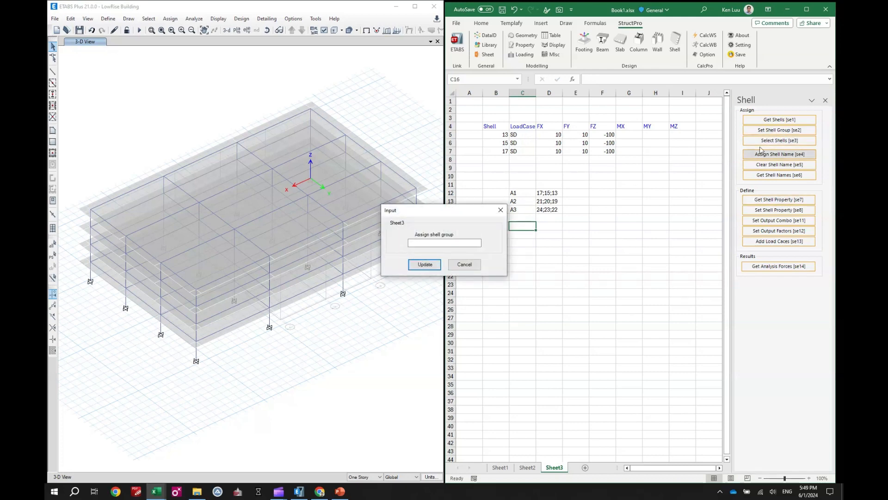
pyautogui.moveTo(522, 193); pyautogui.dragTo(546, 250)
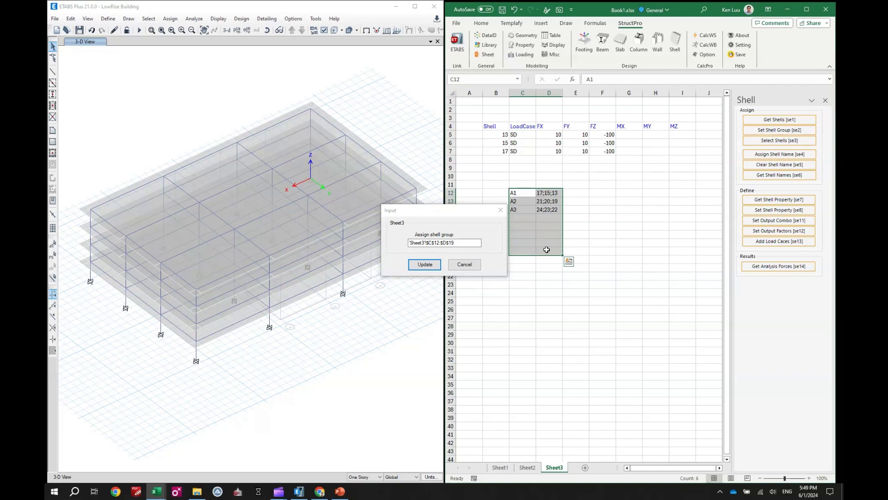
pyautogui.click(434, 266)
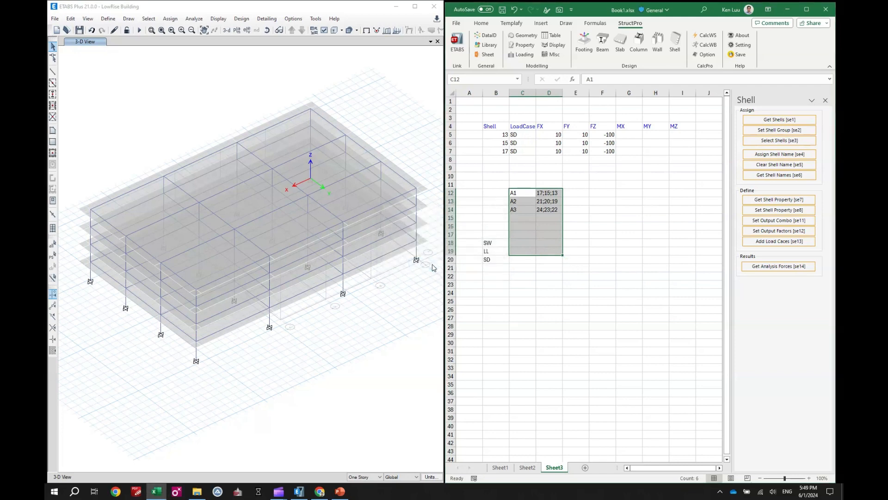
# Step: Replace the shell numbers in B5:B7 with copies of the group names A1 to A3 and save the workbook
pyautogui.click(500, 137)
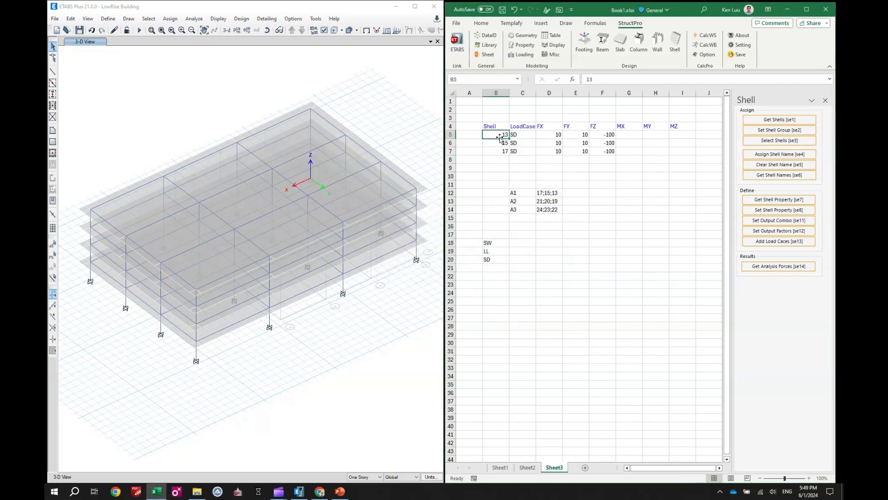
pyautogui.moveTo(516, 193); pyautogui.dragTo(522, 210)
pyautogui.hotkey('ctrl', 'c')
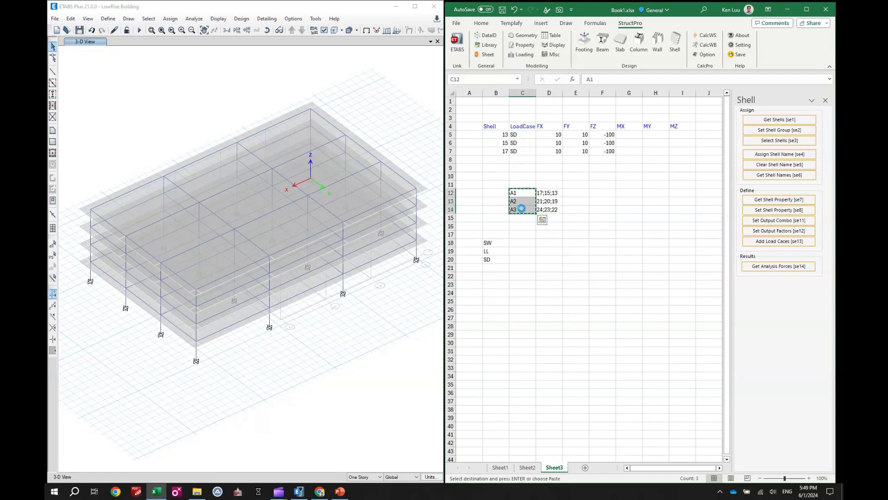
pyautogui.click(496, 134)
pyautogui.hotkey('ctrl', 'v')
pyautogui.click(575, 192)
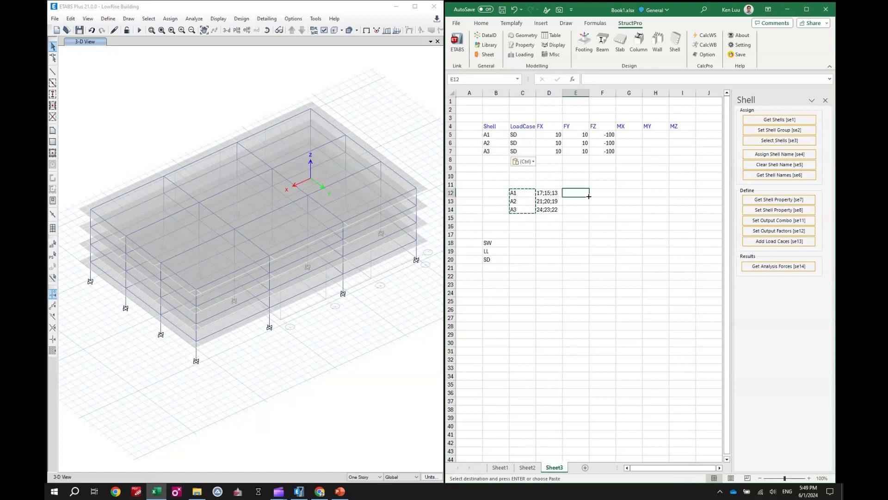
pyautogui.click(739, 54)
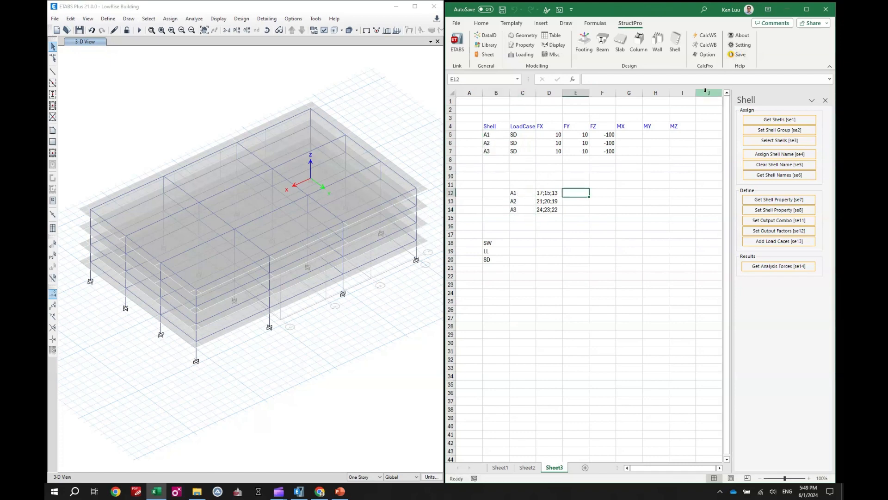
pyautogui.click(628, 200)
# Step: Open the loading tools and set the FZ load to -200 for group A2 and -300 for group A3
pyautogui.moveTo(486, 136); pyautogui.dragTo(491, 151)
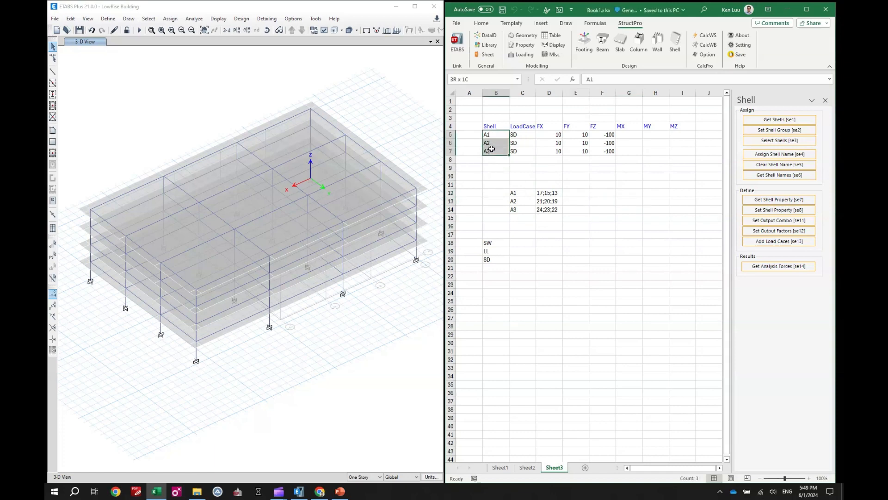
pyautogui.click(521, 54)
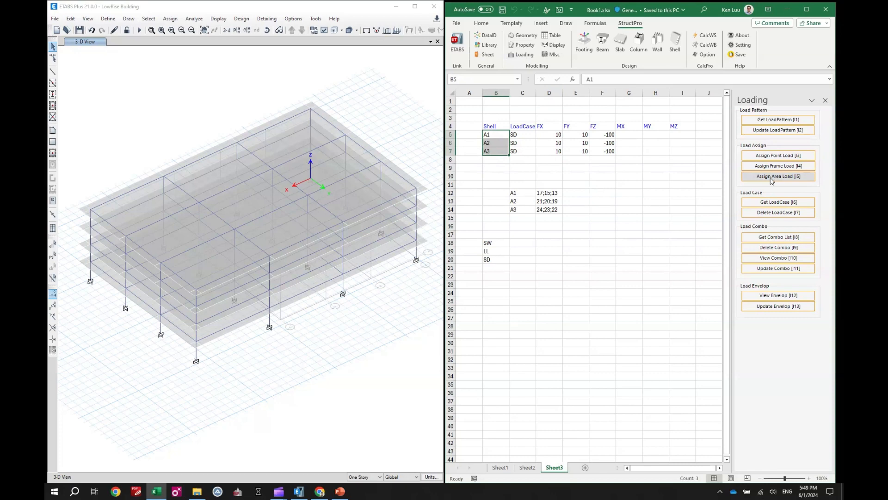
pyautogui.doubleClick(609, 144)
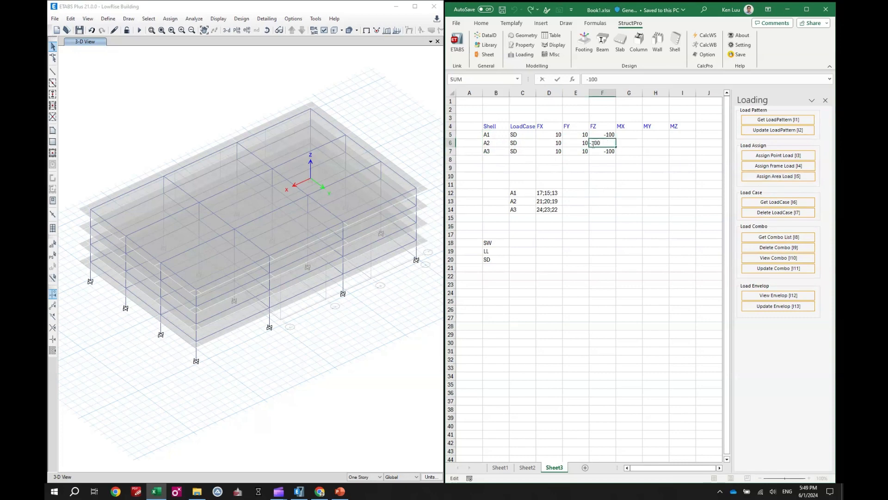
pyautogui.write('2')
pyautogui.click(609, 168)
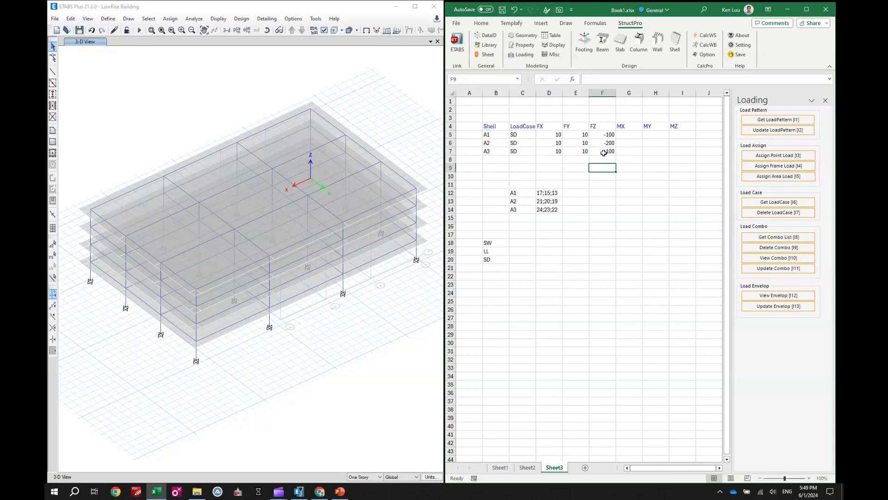
pyautogui.doubleClick(604, 152)
pyautogui.write('3')
pyautogui.click(604, 168)
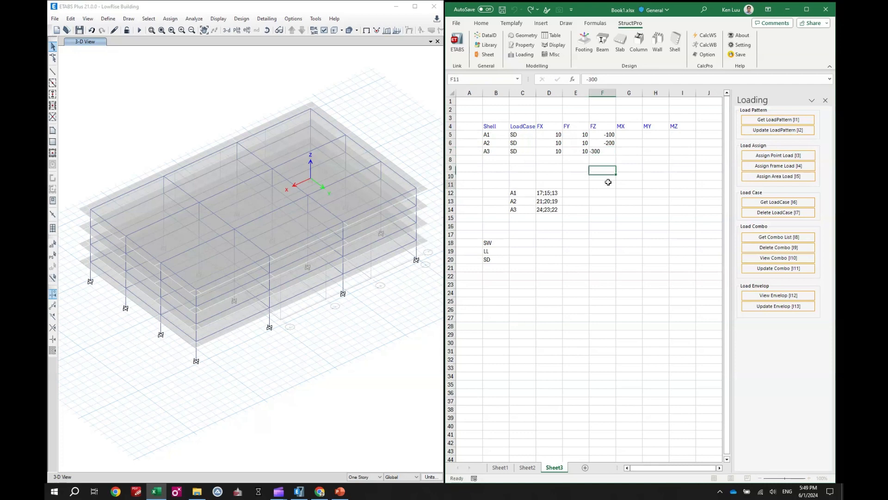
pyautogui.click(607, 184)
# Step: Assign the SD area loads to the shell groups listed in B5:B7
pyautogui.moveTo(489, 135); pyautogui.dragTo(493, 151)
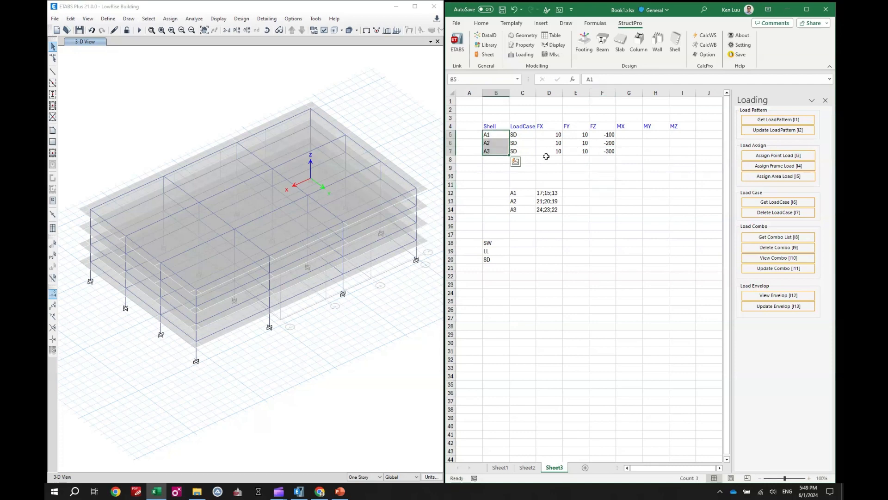
pyautogui.click(775, 176)
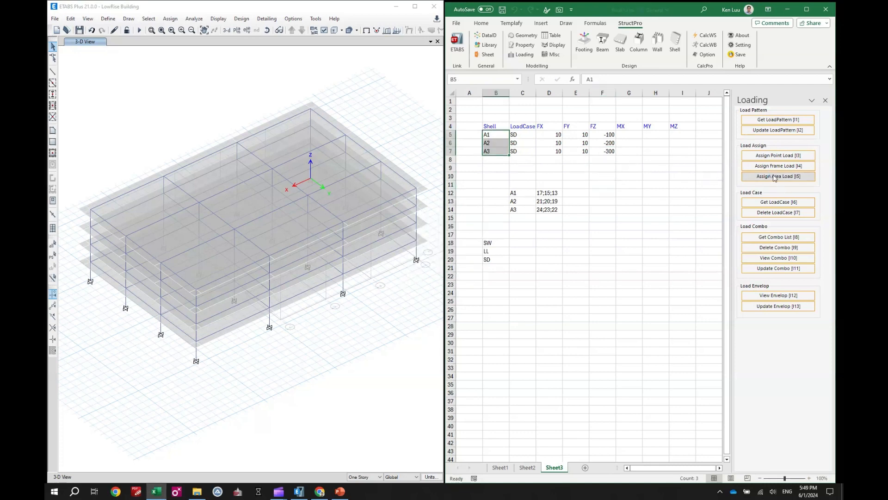
pyautogui.click(378, 92)
# Step: Display the SD uniform shell loads of the roof groups, first in the Global-X direction and finally in Gravity
pyautogui.click(397, 32)
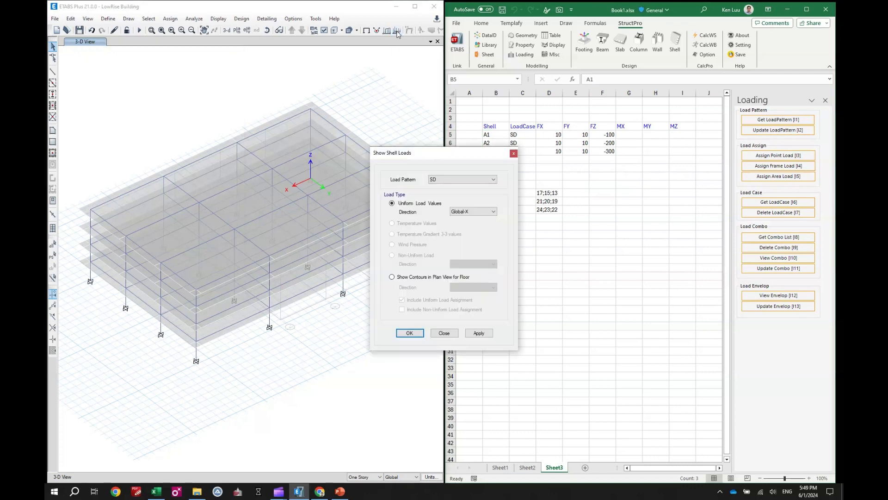
pyautogui.click(478, 334)
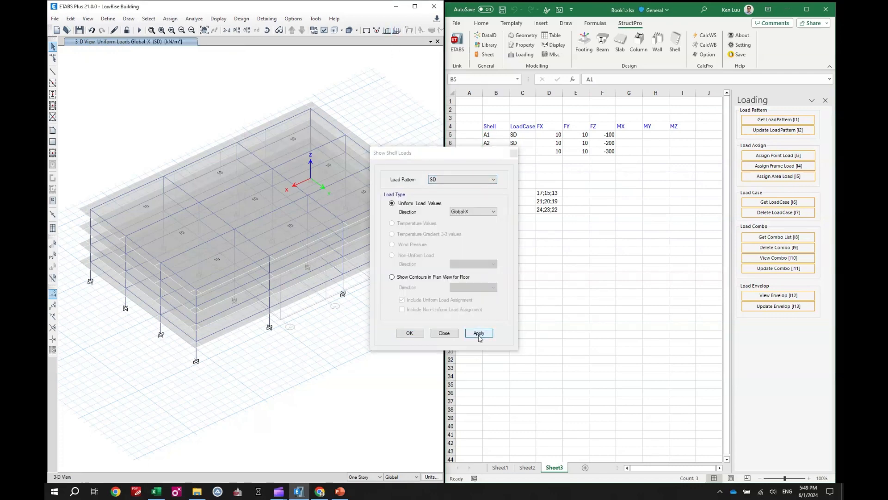
pyautogui.click(473, 212)
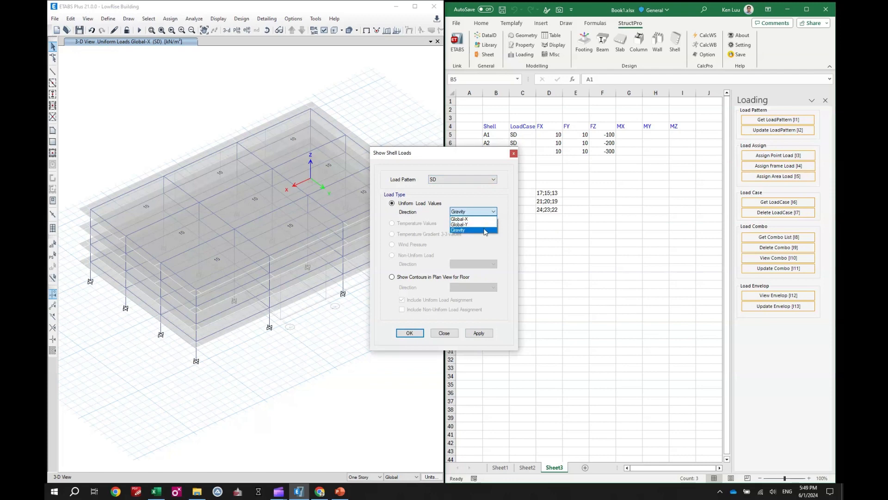
pyautogui.click(469, 218)
pyautogui.click(480, 333)
pyautogui.click(444, 333)
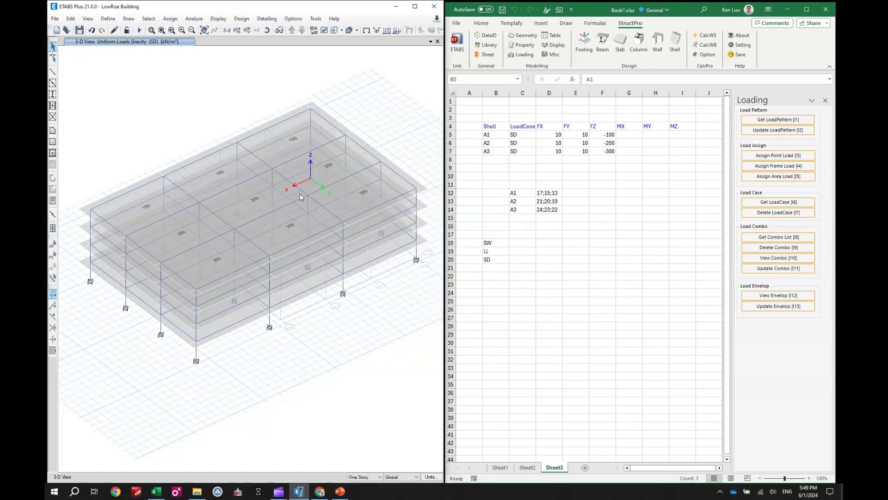